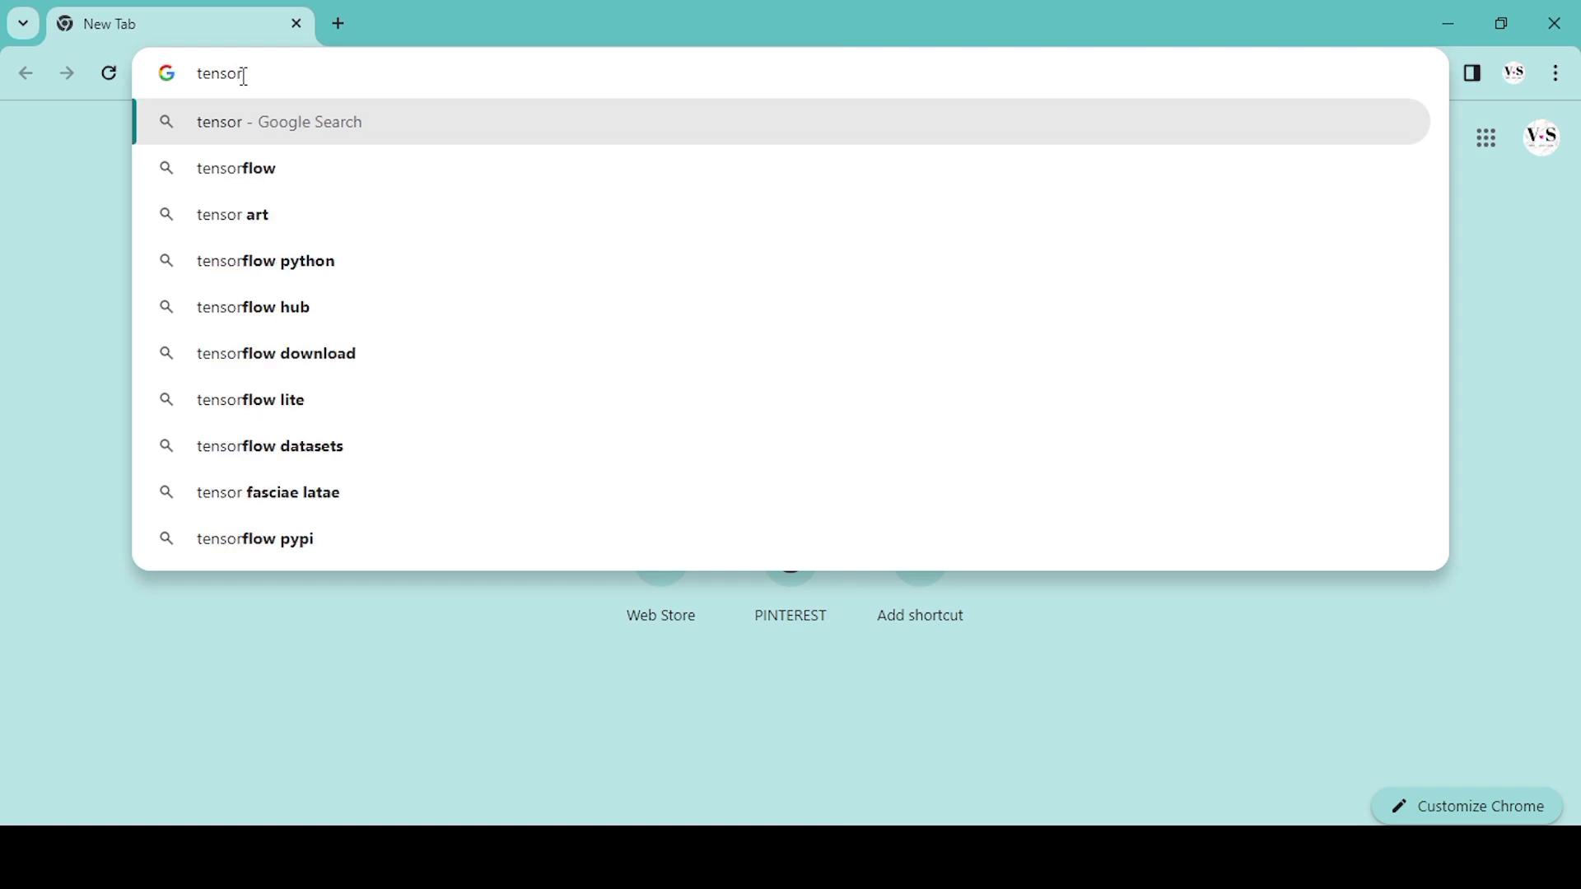
Run a Google search for 'tensor art' from the suggestion list.
left_click(233, 219)
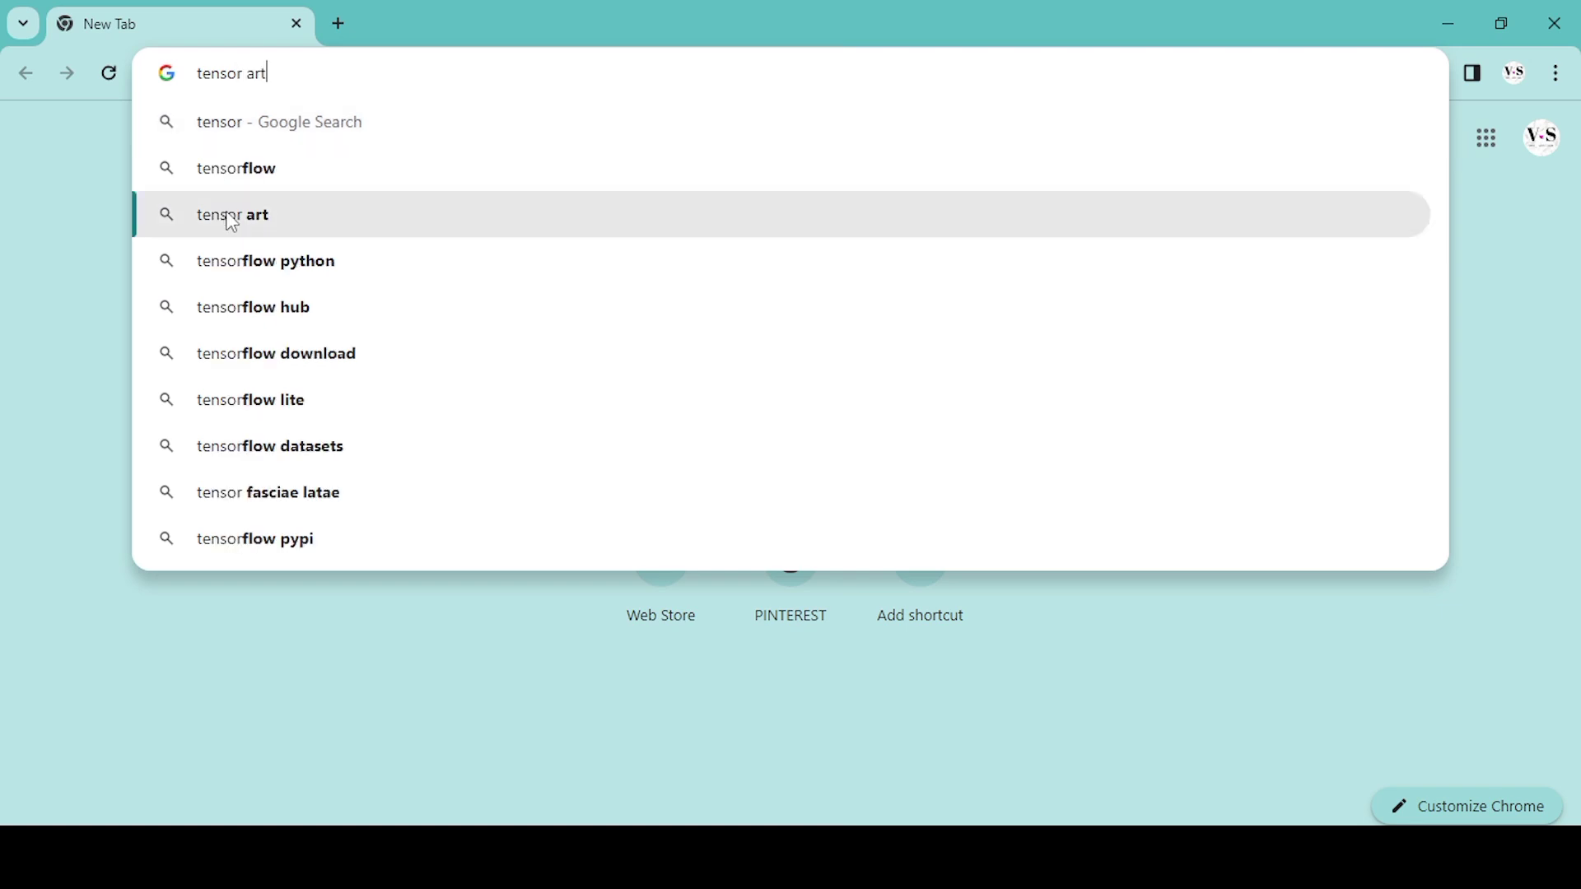
left_click(233, 219)
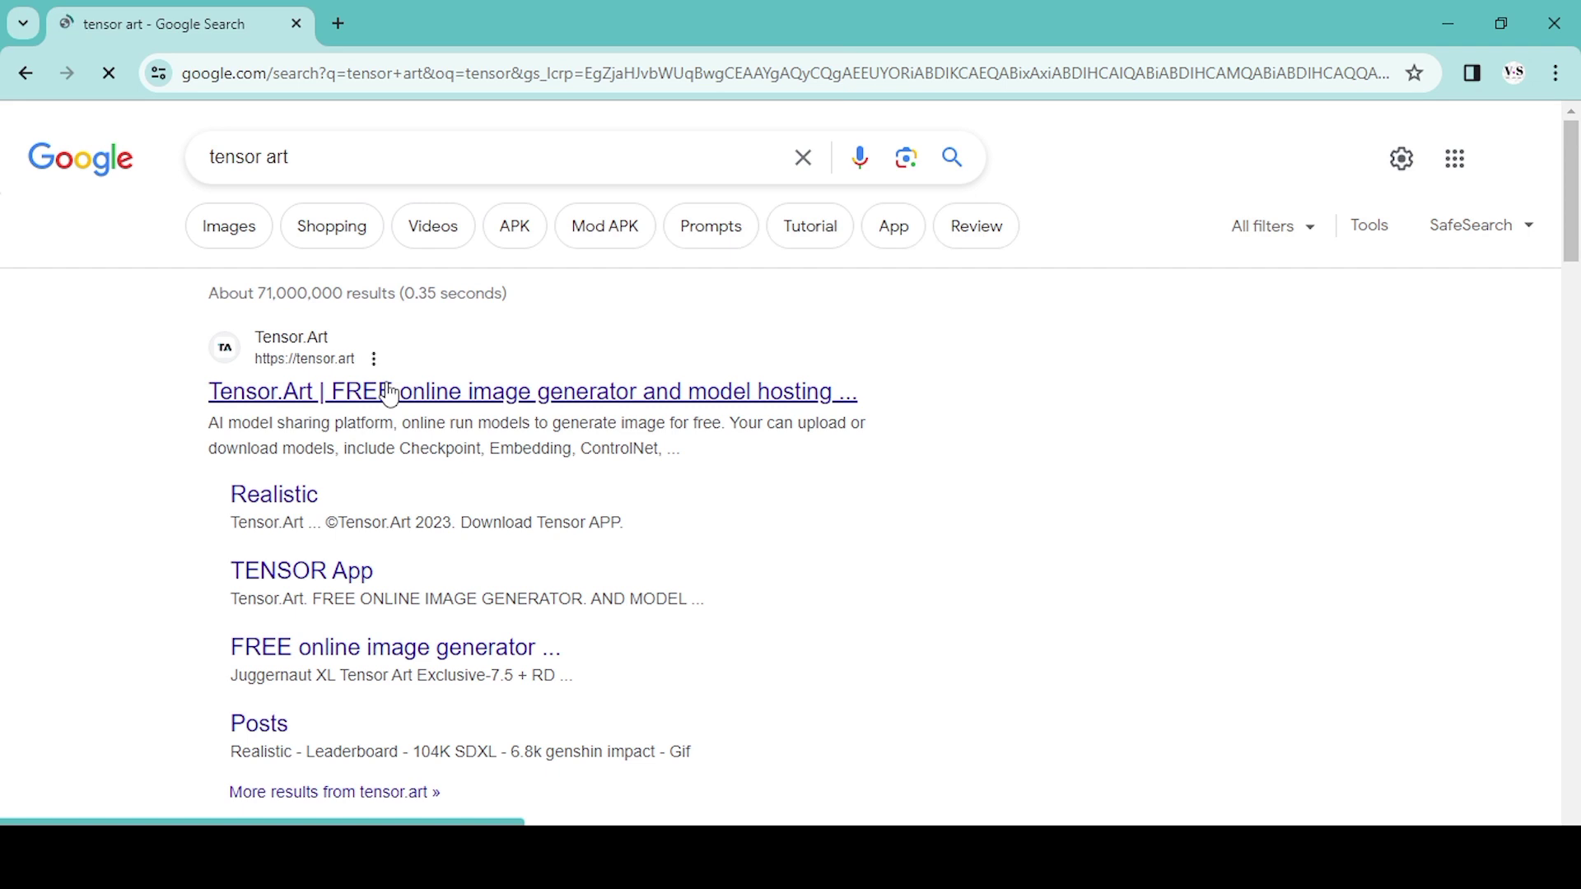
Open the official Tensor.Art site and scroll down through the model gallery cards.
left_click(391, 394)
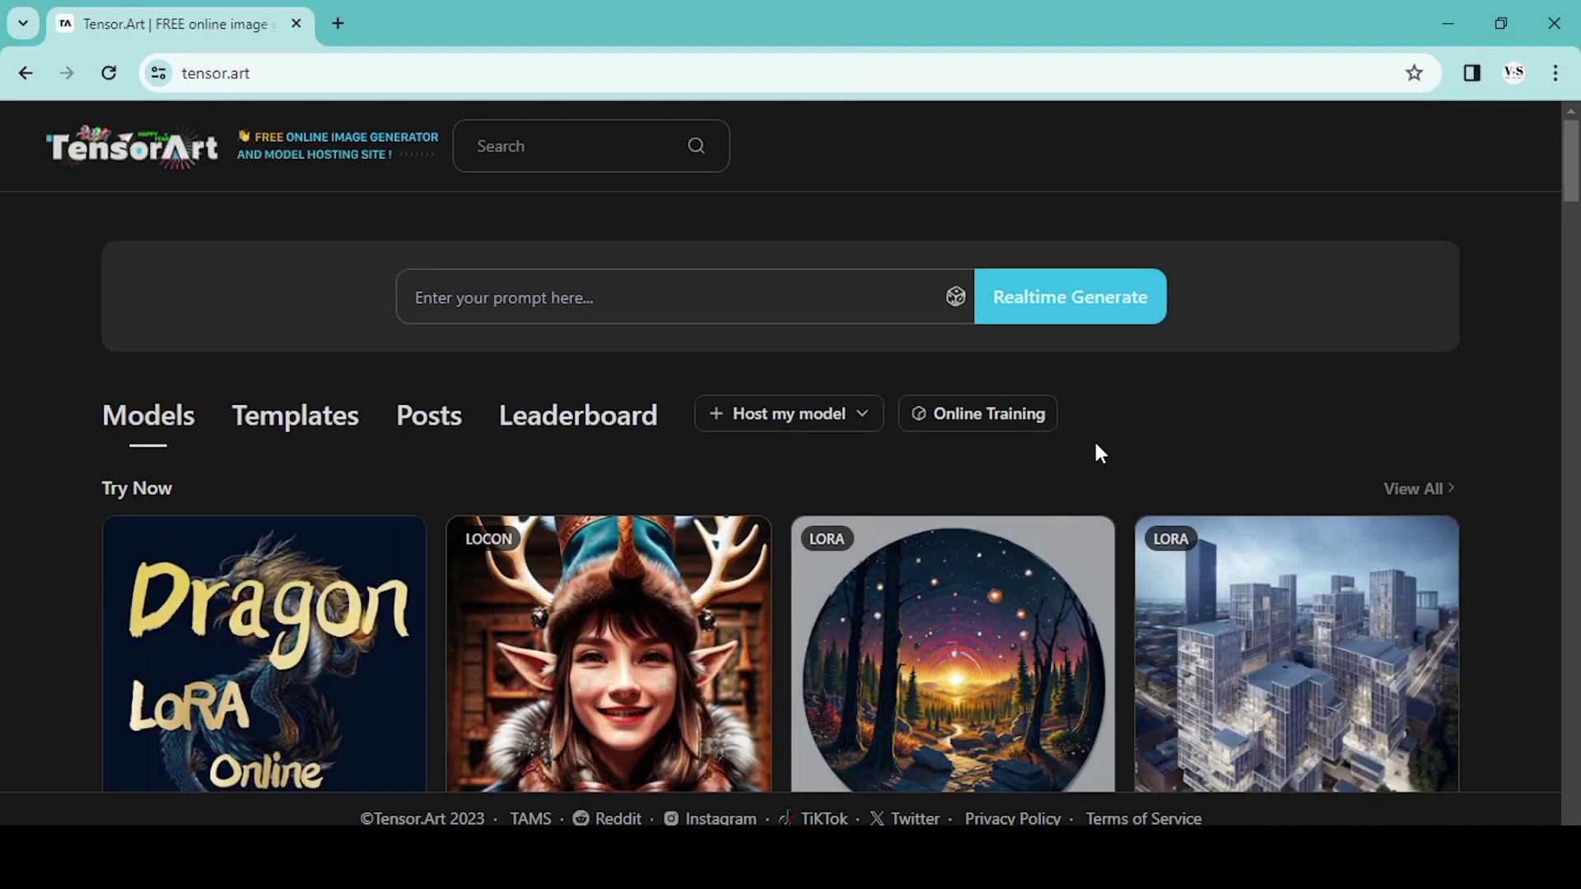
scroll(1100, 453, "down", 3)
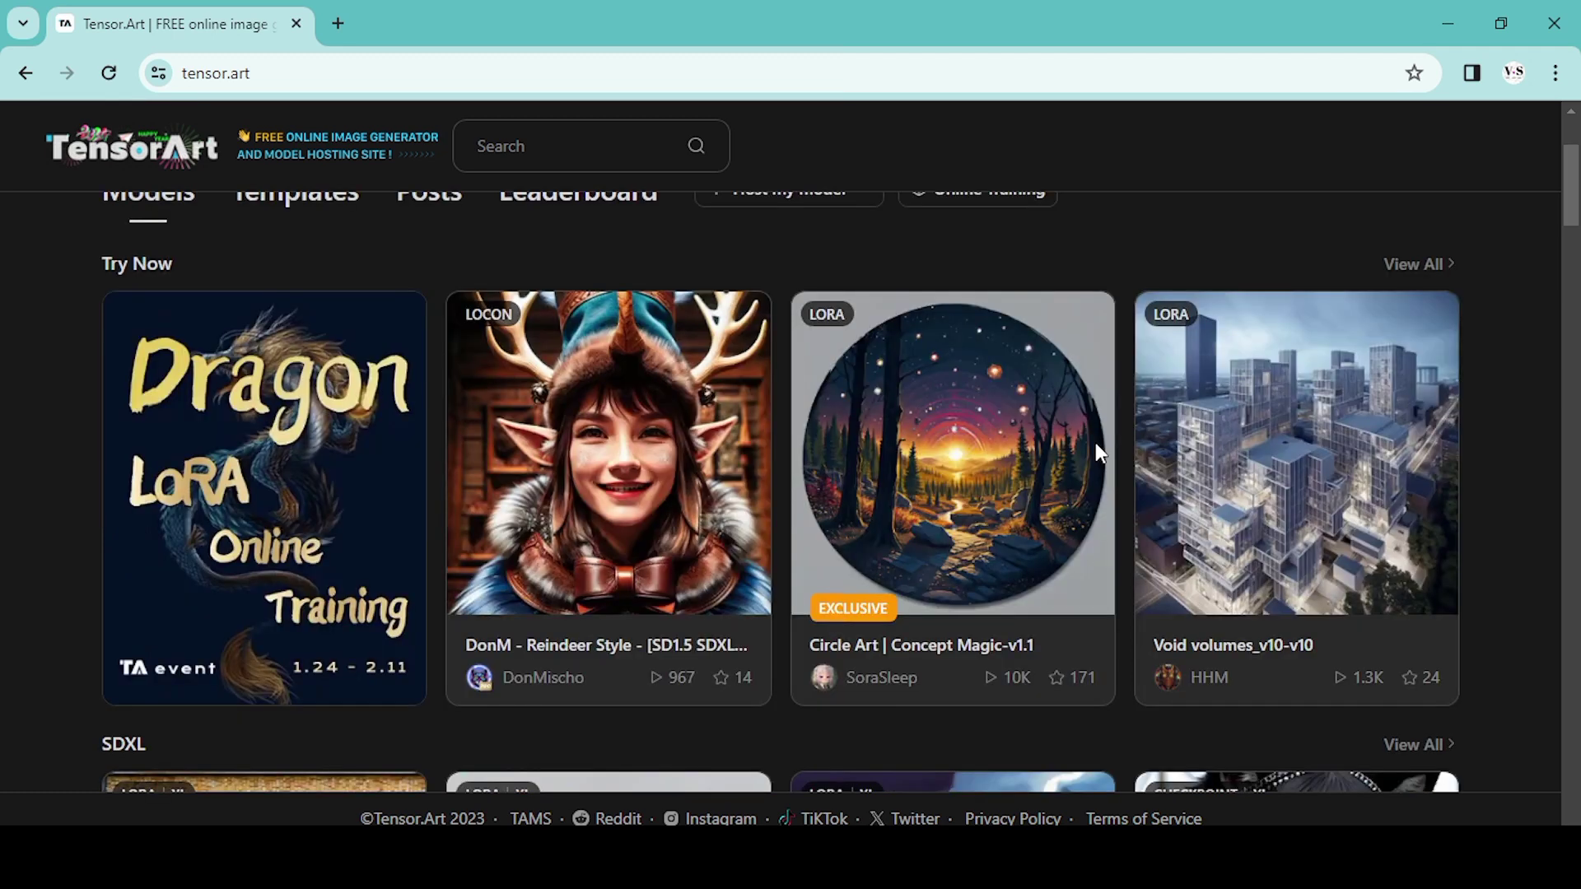
scroll(1095, 451, "down", 7)
scroll(1098, 454, "down", 3)
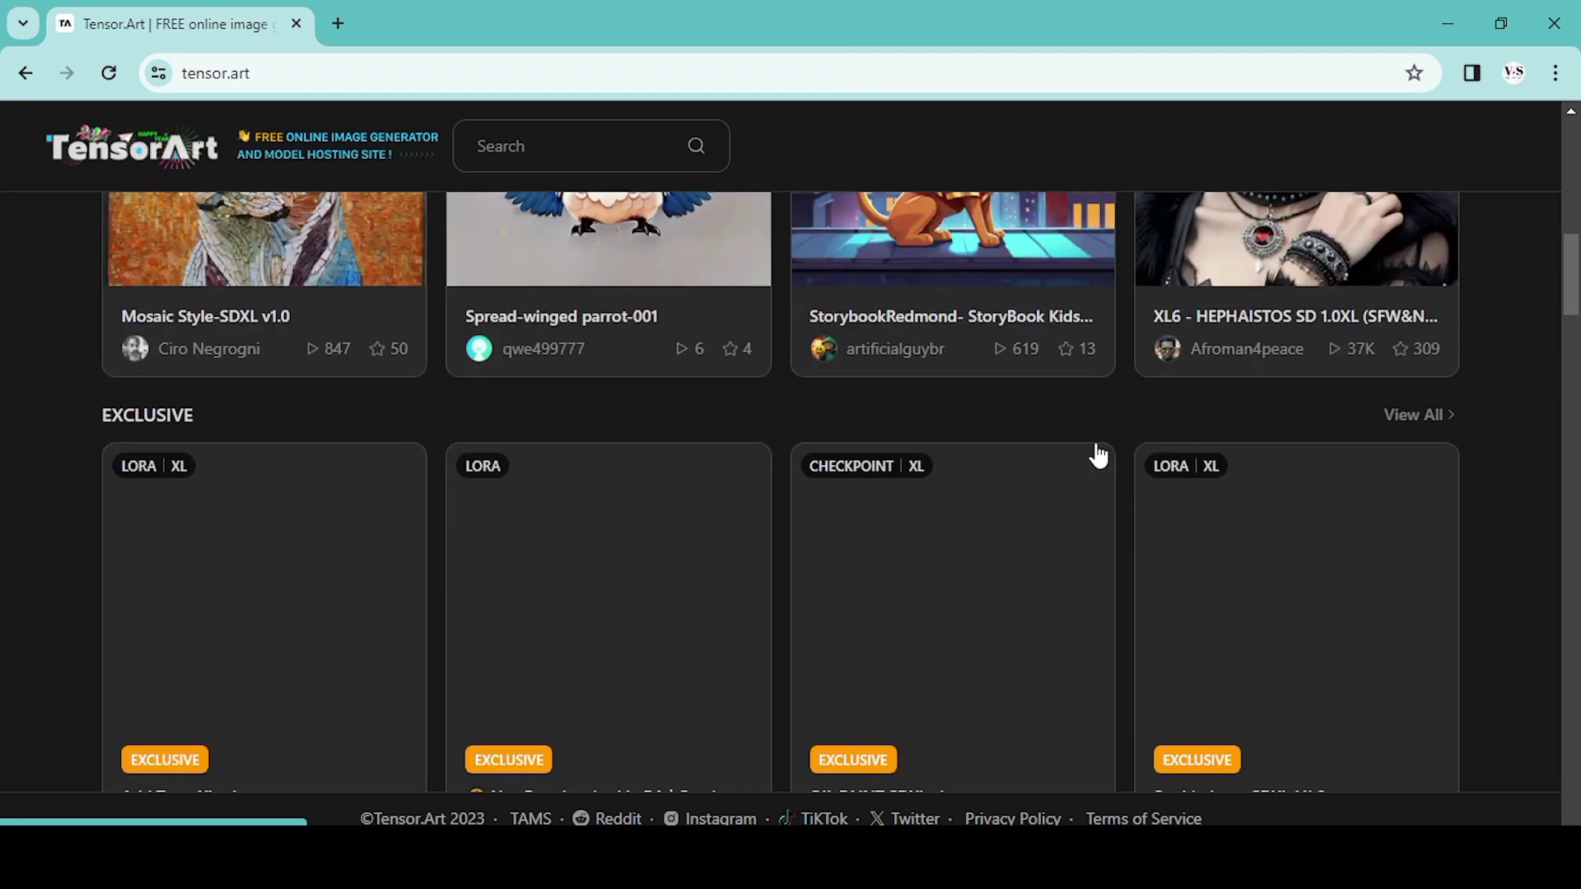
scroll(1098, 455, "down", 6)
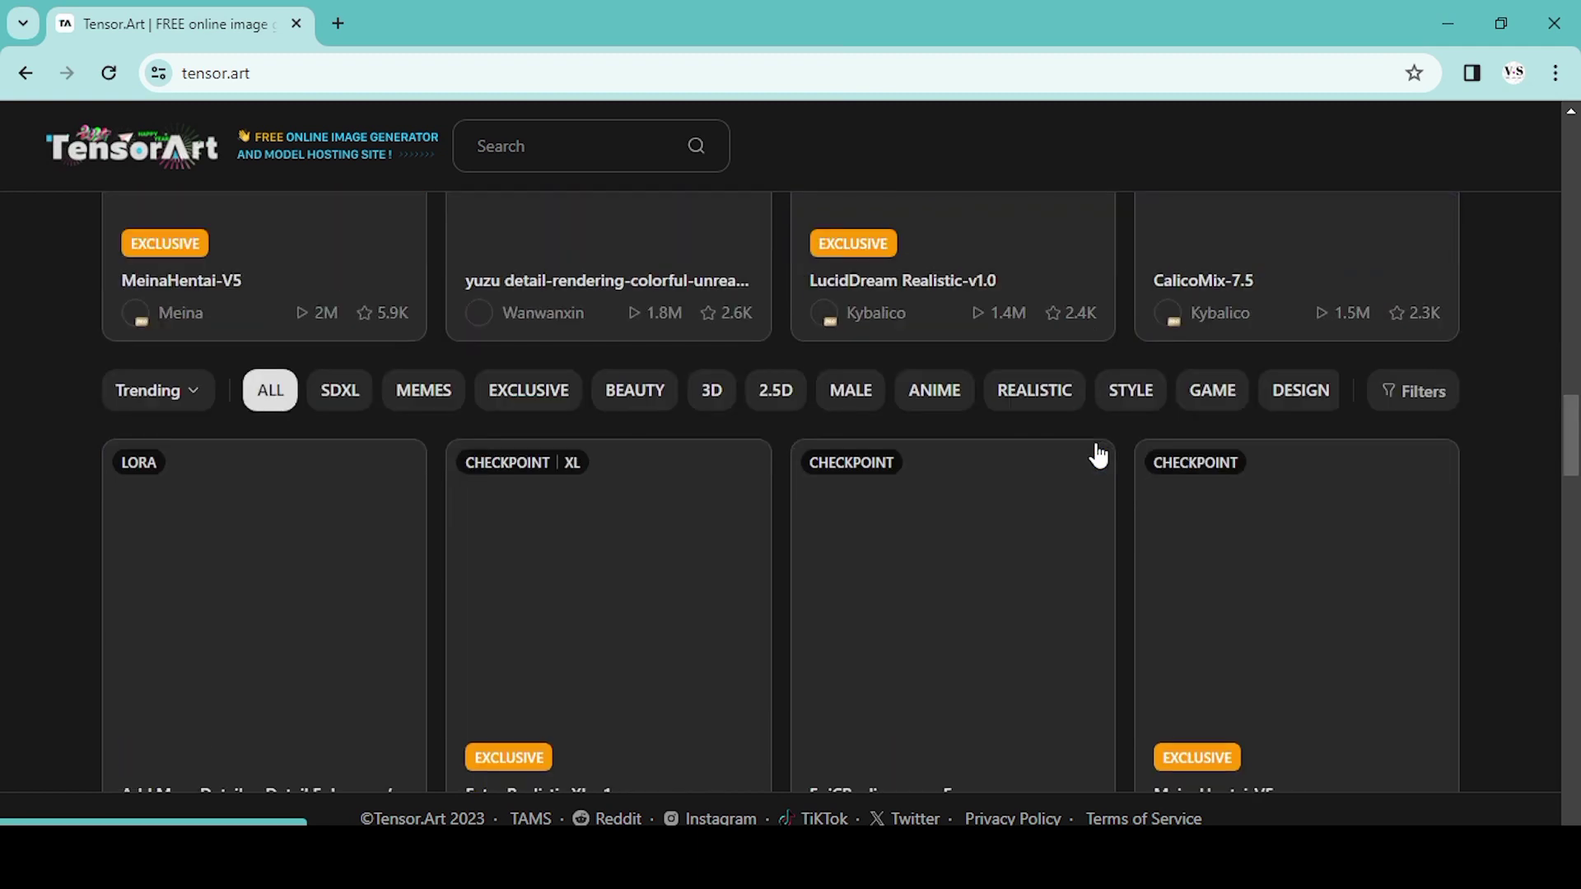
scroll(1098, 455, "up", 10)
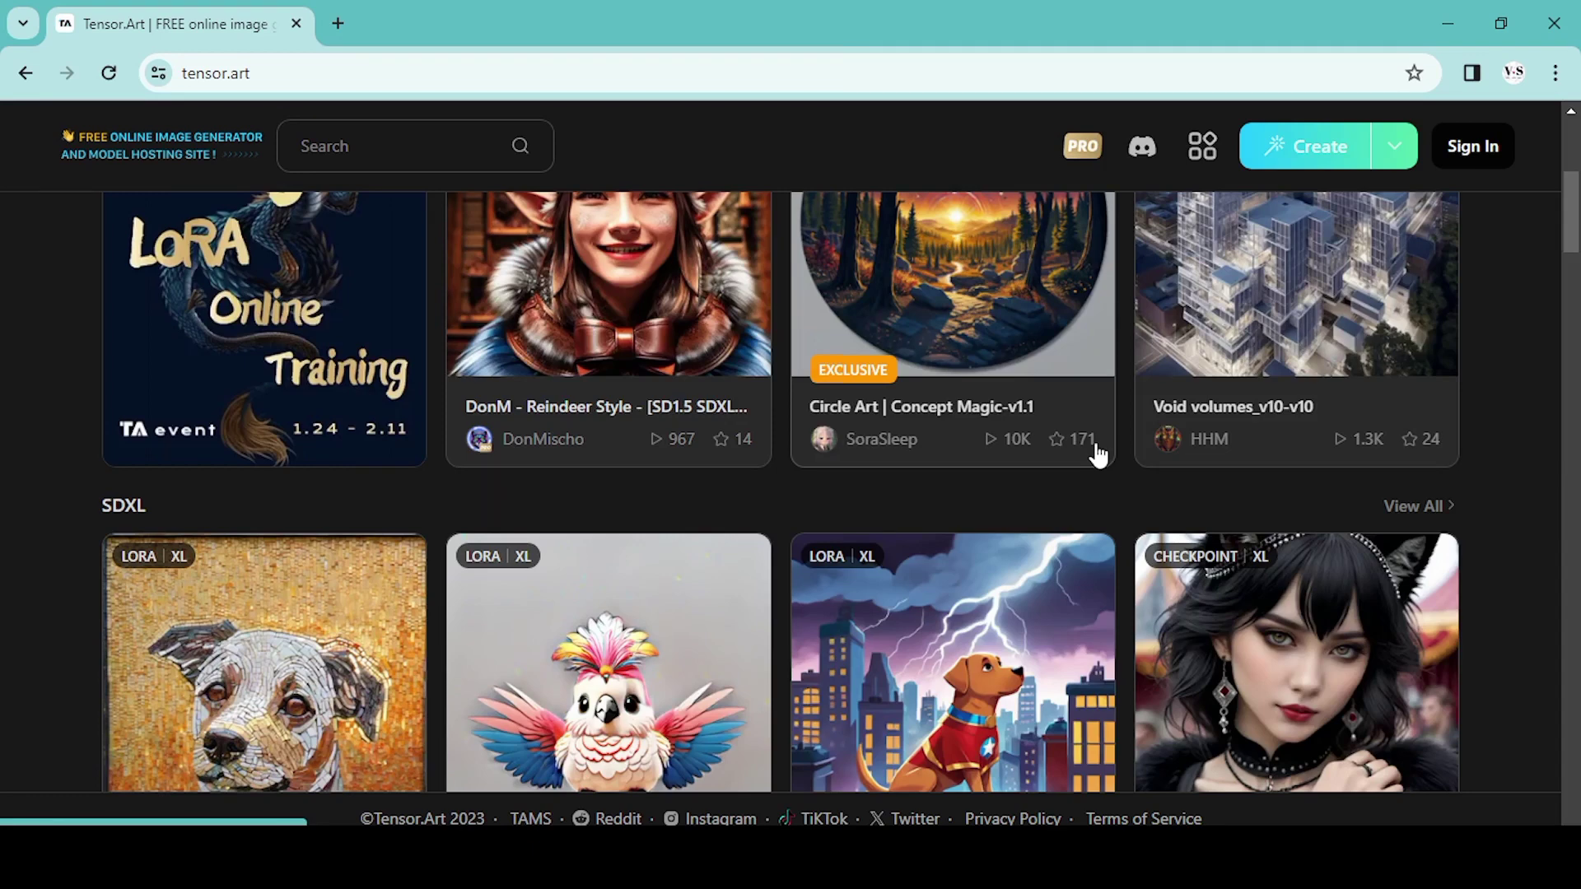
scroll(1098, 453, "down", 4)
scroll(1098, 455, "down", 4)
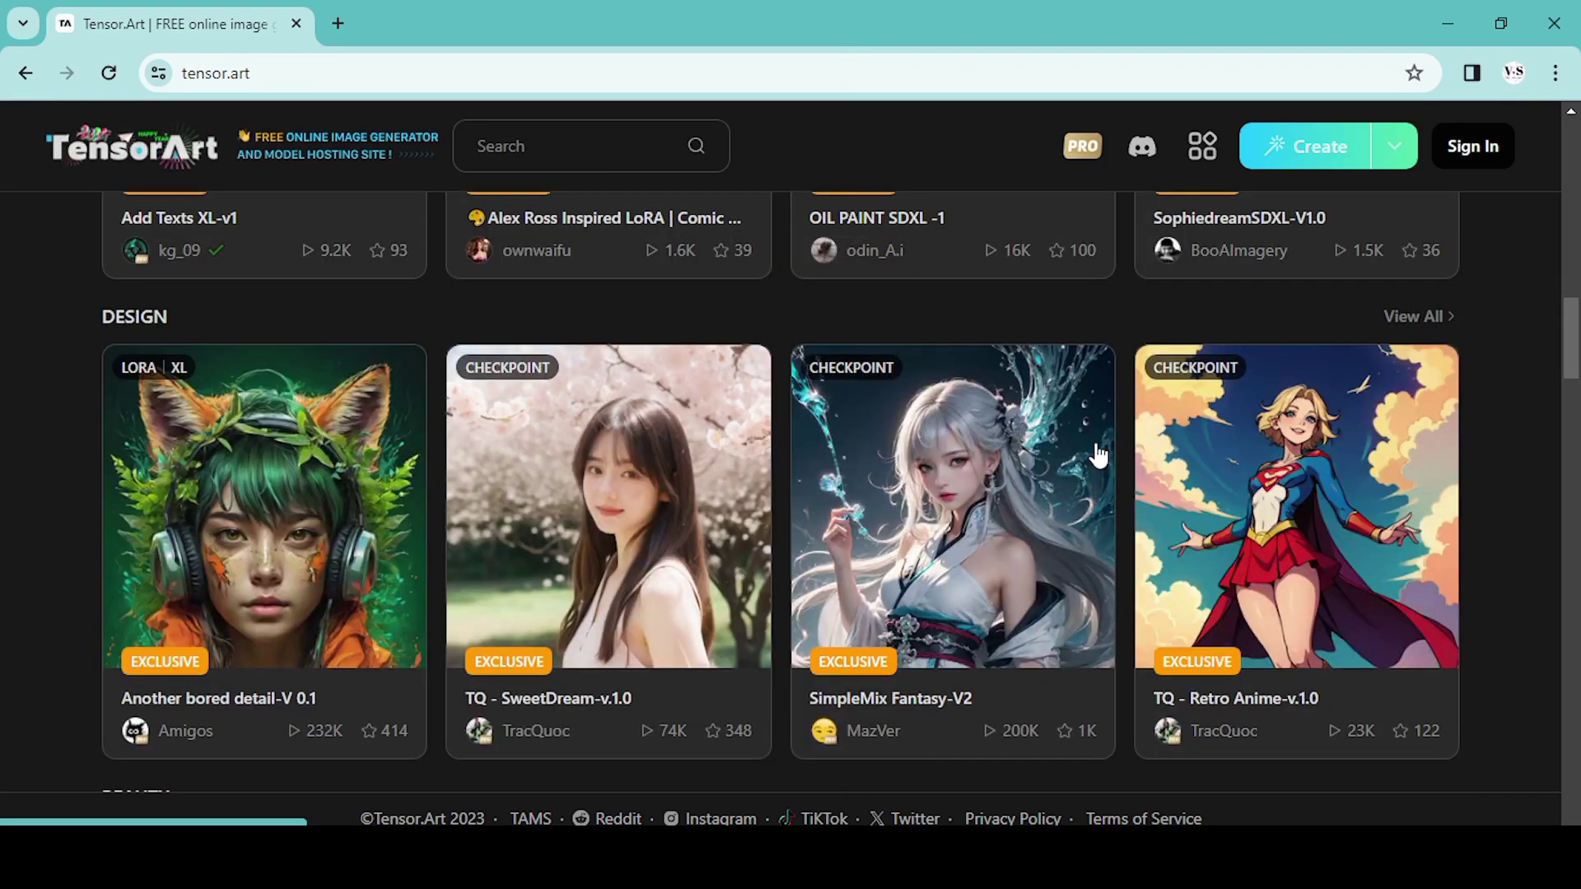
scroll(1098, 456, "down", 4)
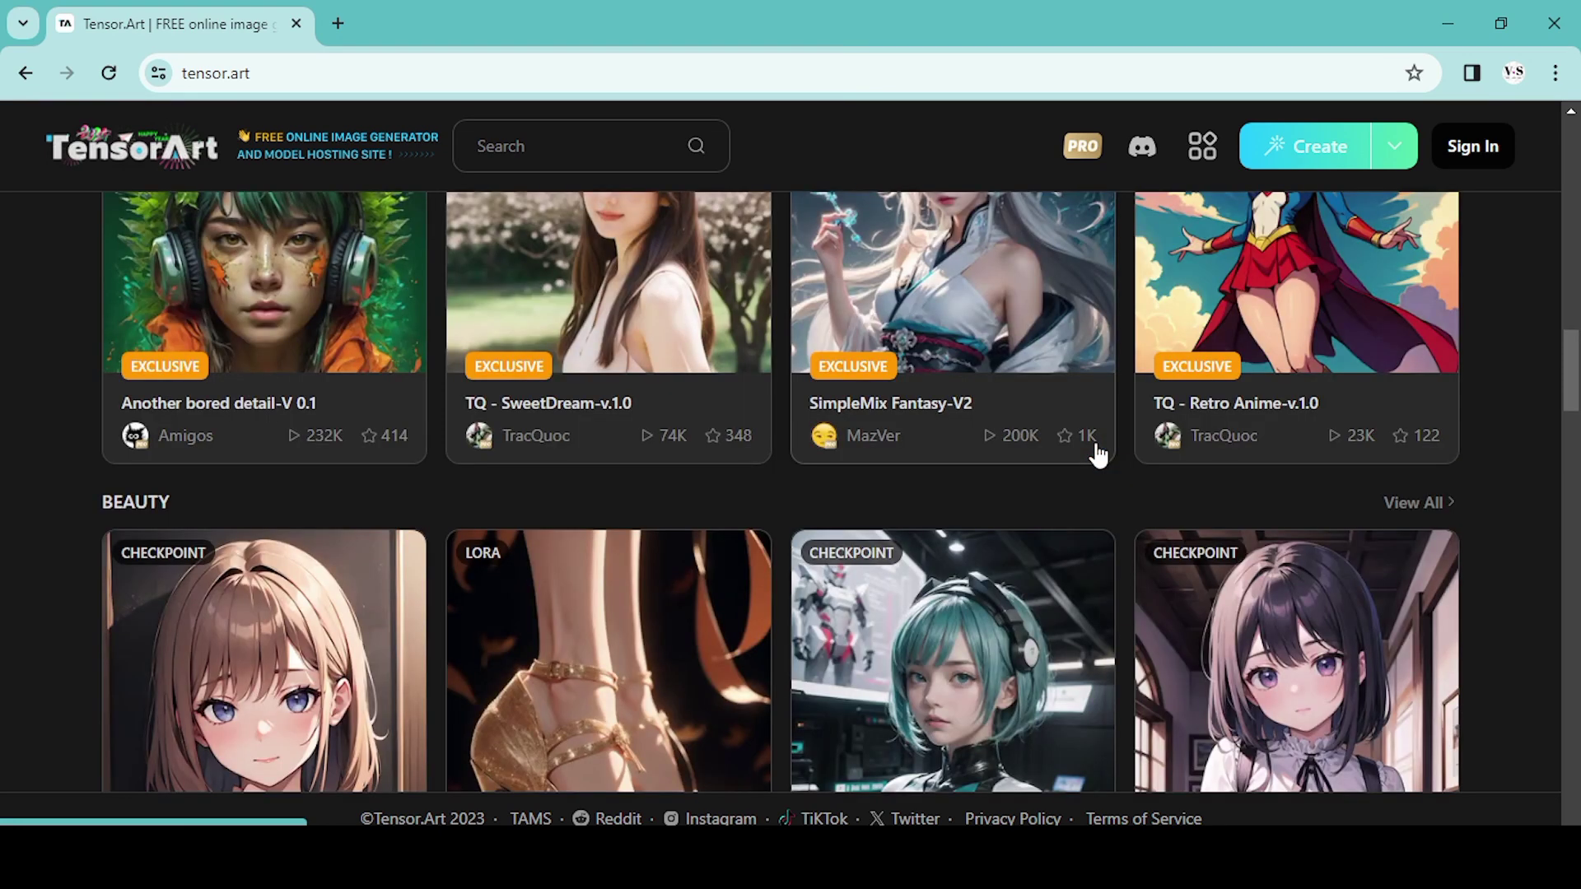
scroll(1098, 453, "down", 4)
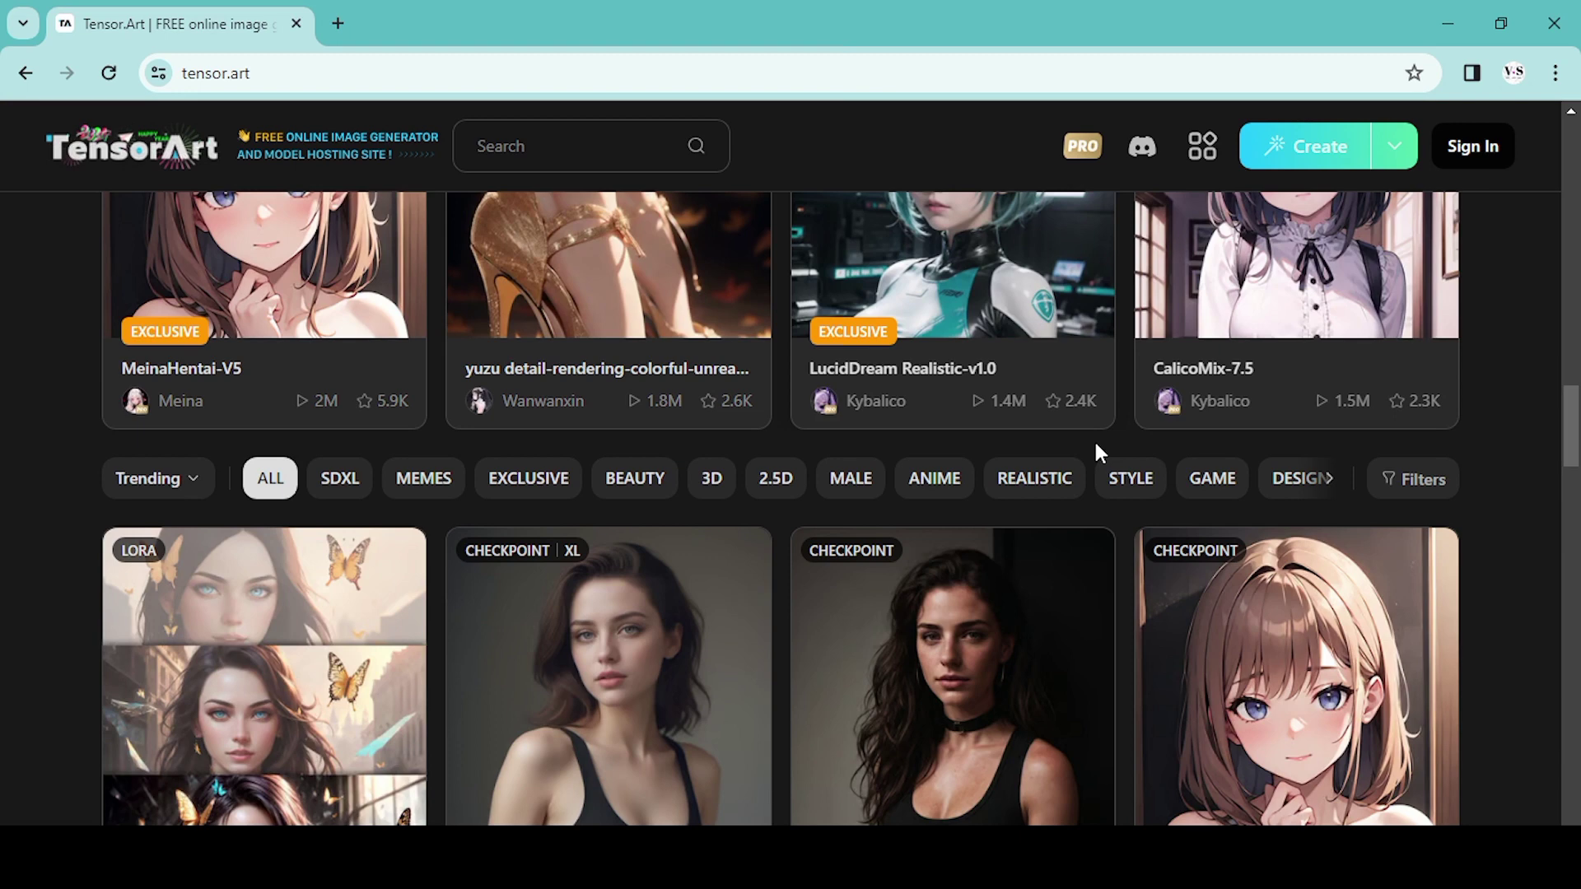
scroll(1098, 452, "down", 6)
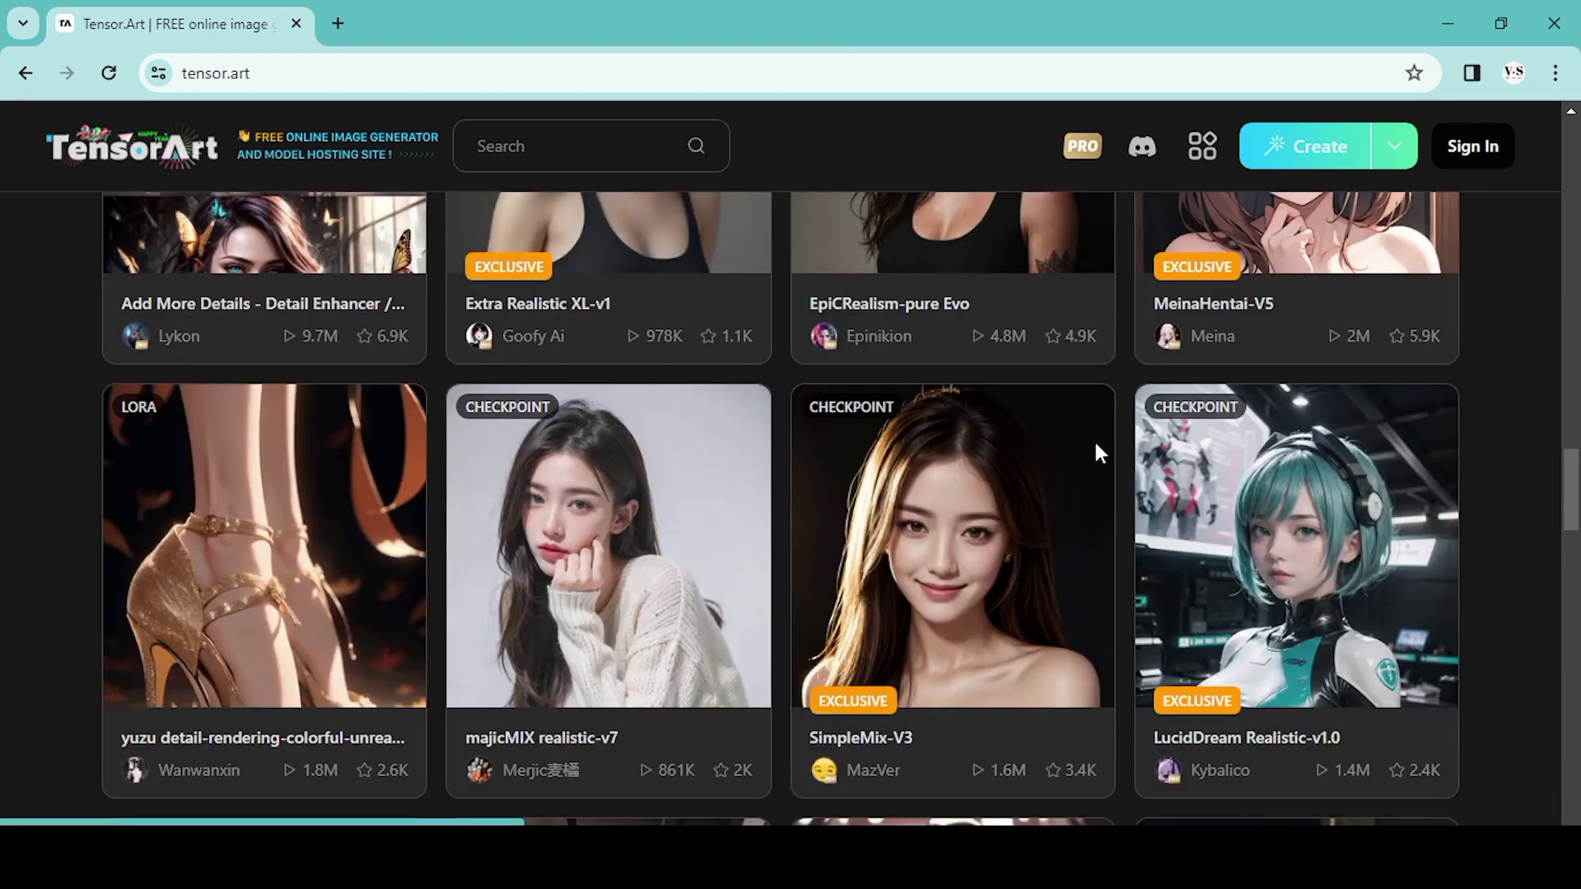
scroll(1095, 452, "down", 10)
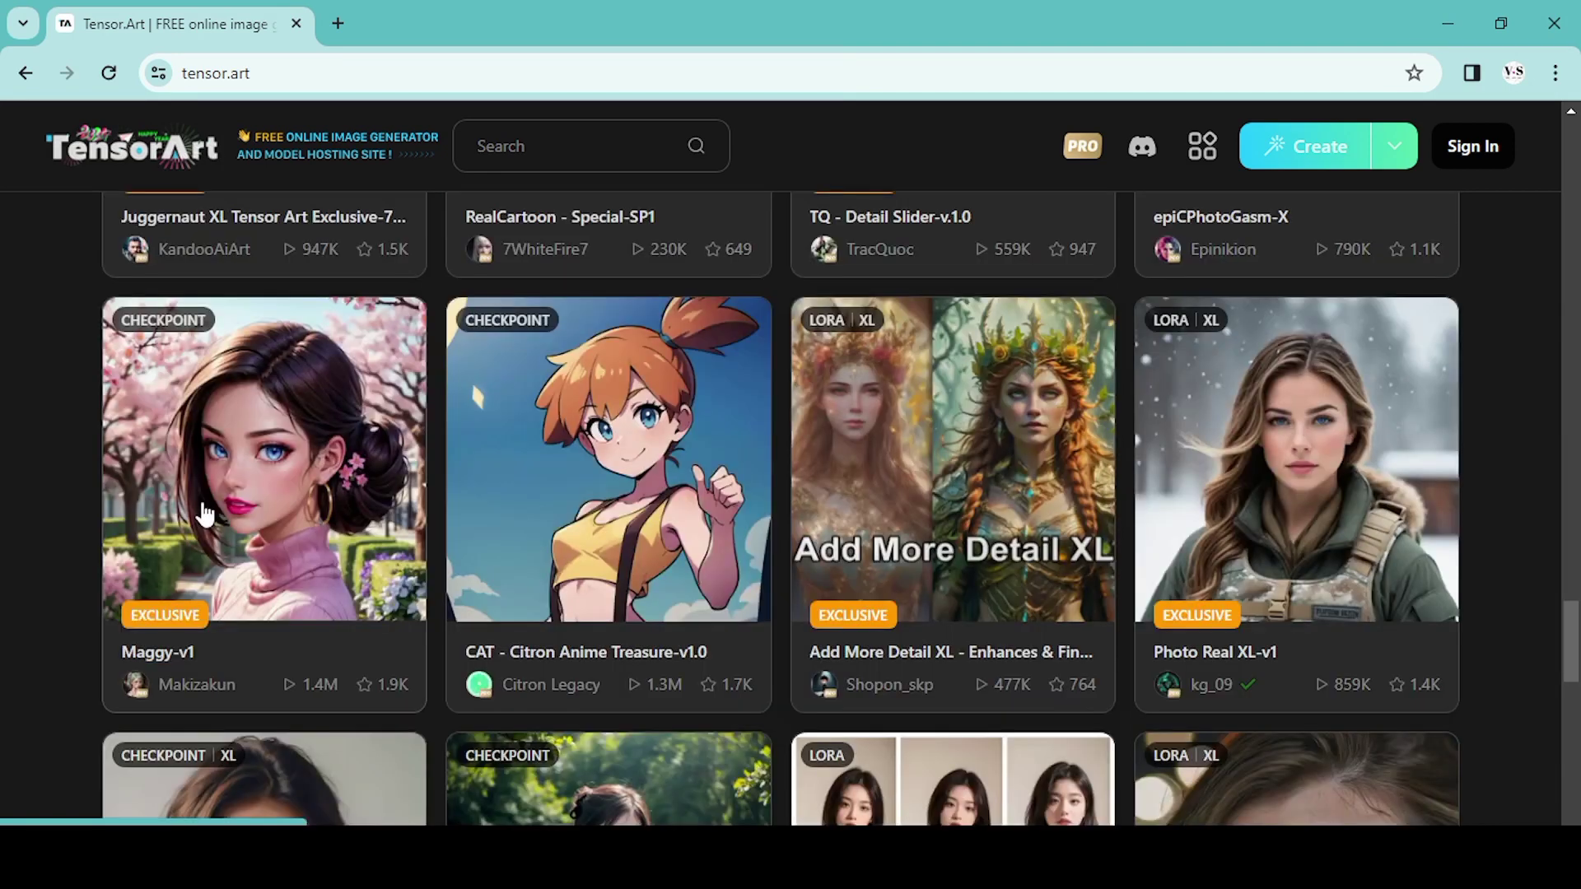
scroll(706, 531, "down", 3)
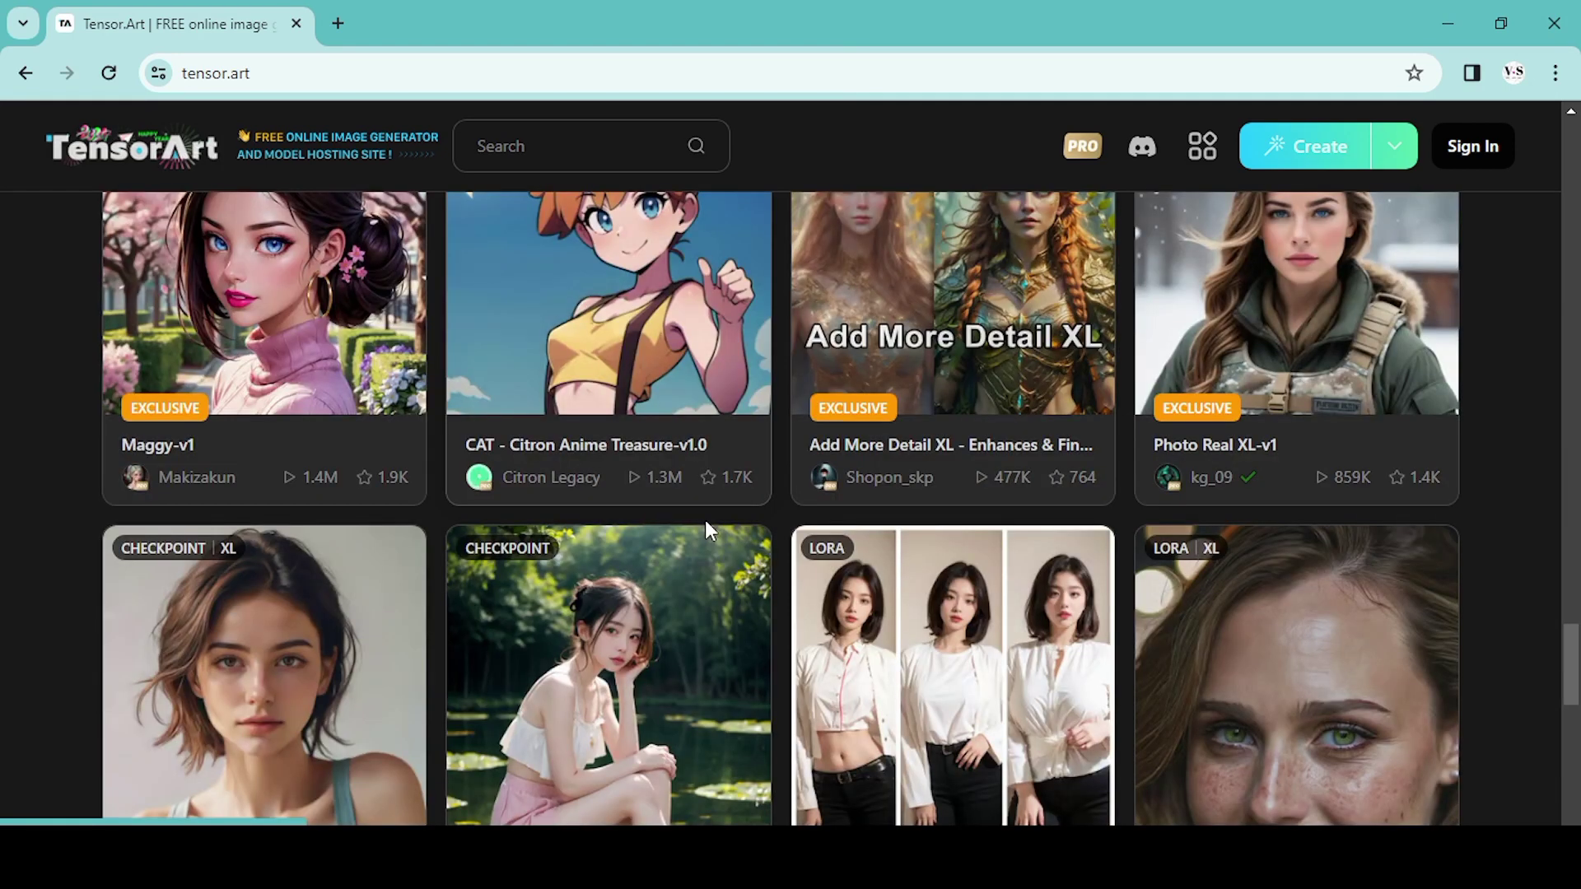
scroll(706, 522, "down", 7)
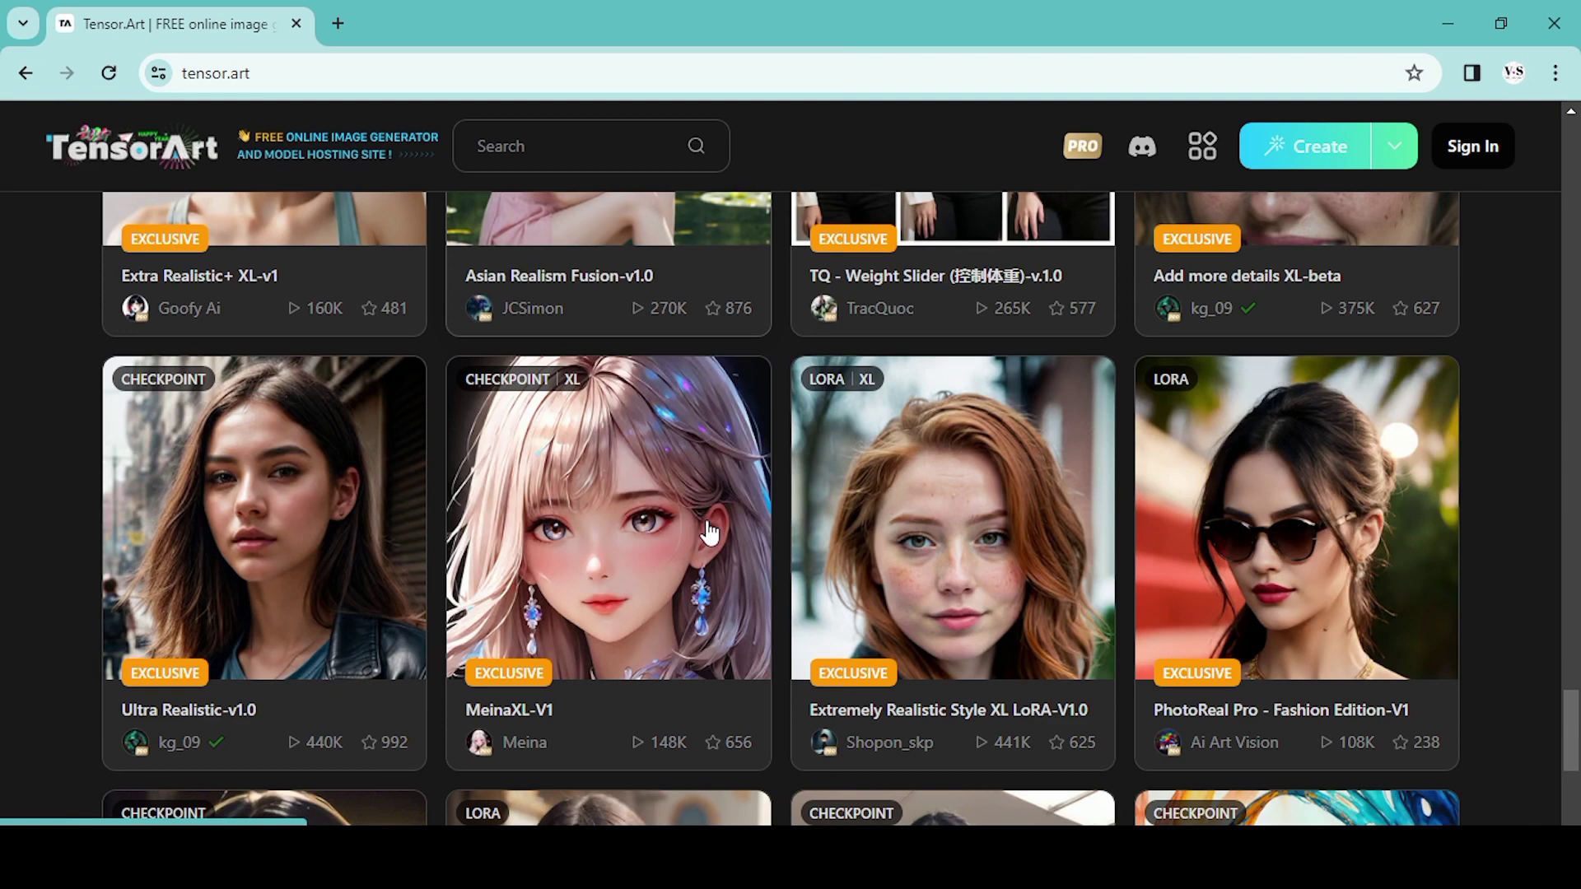
scroll(708, 533, "down", 6)
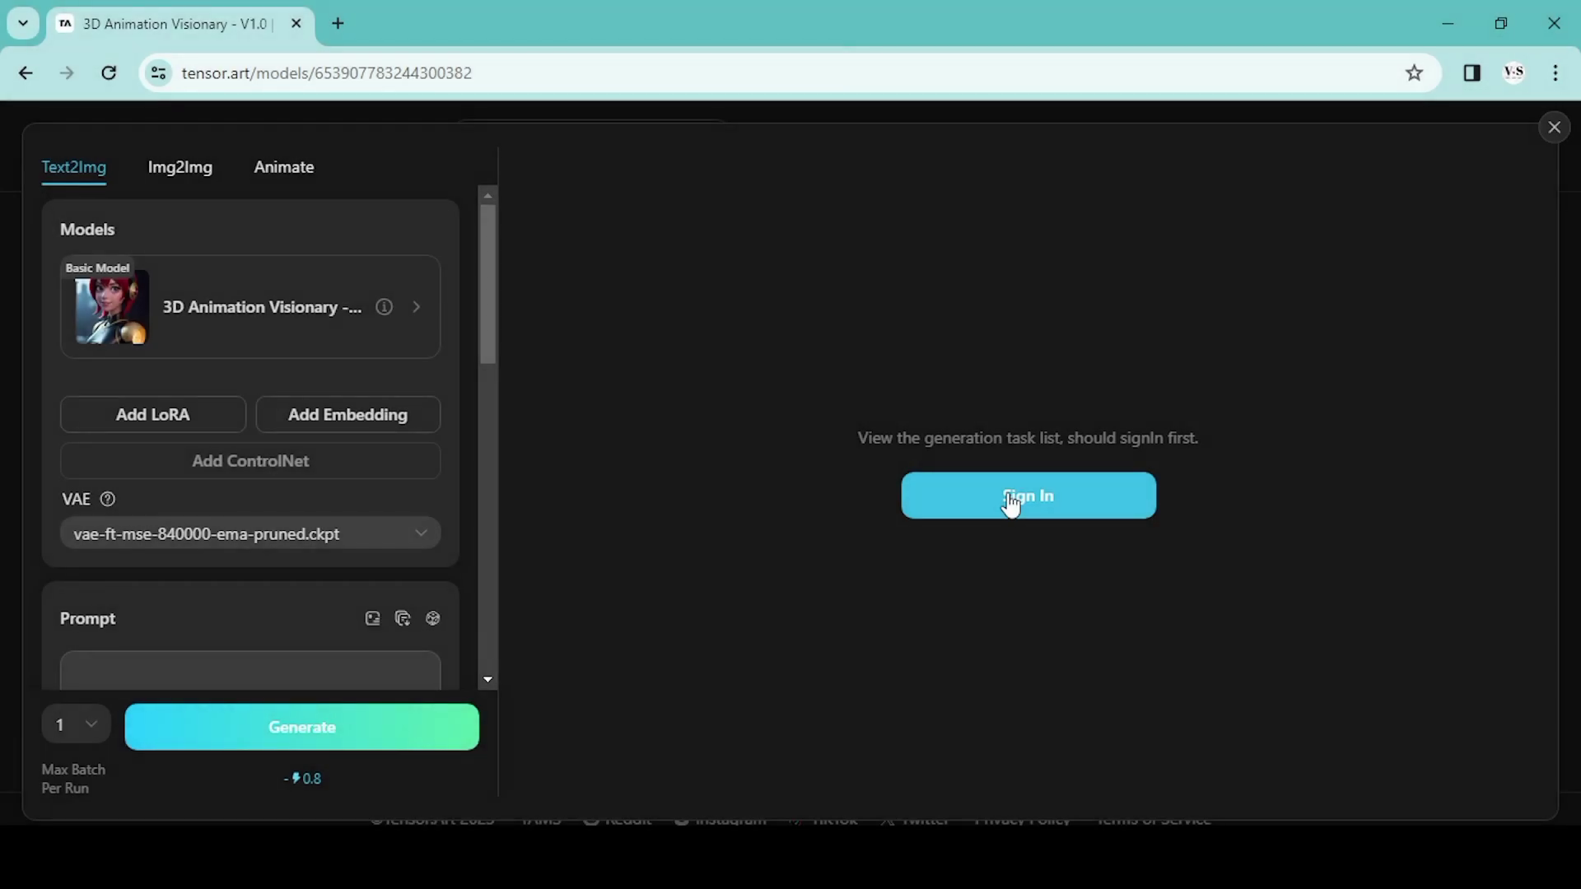
Sign in with a Google account, then reopen the model's Text2Img panel showing 100 credits.
left_click(1011, 502)
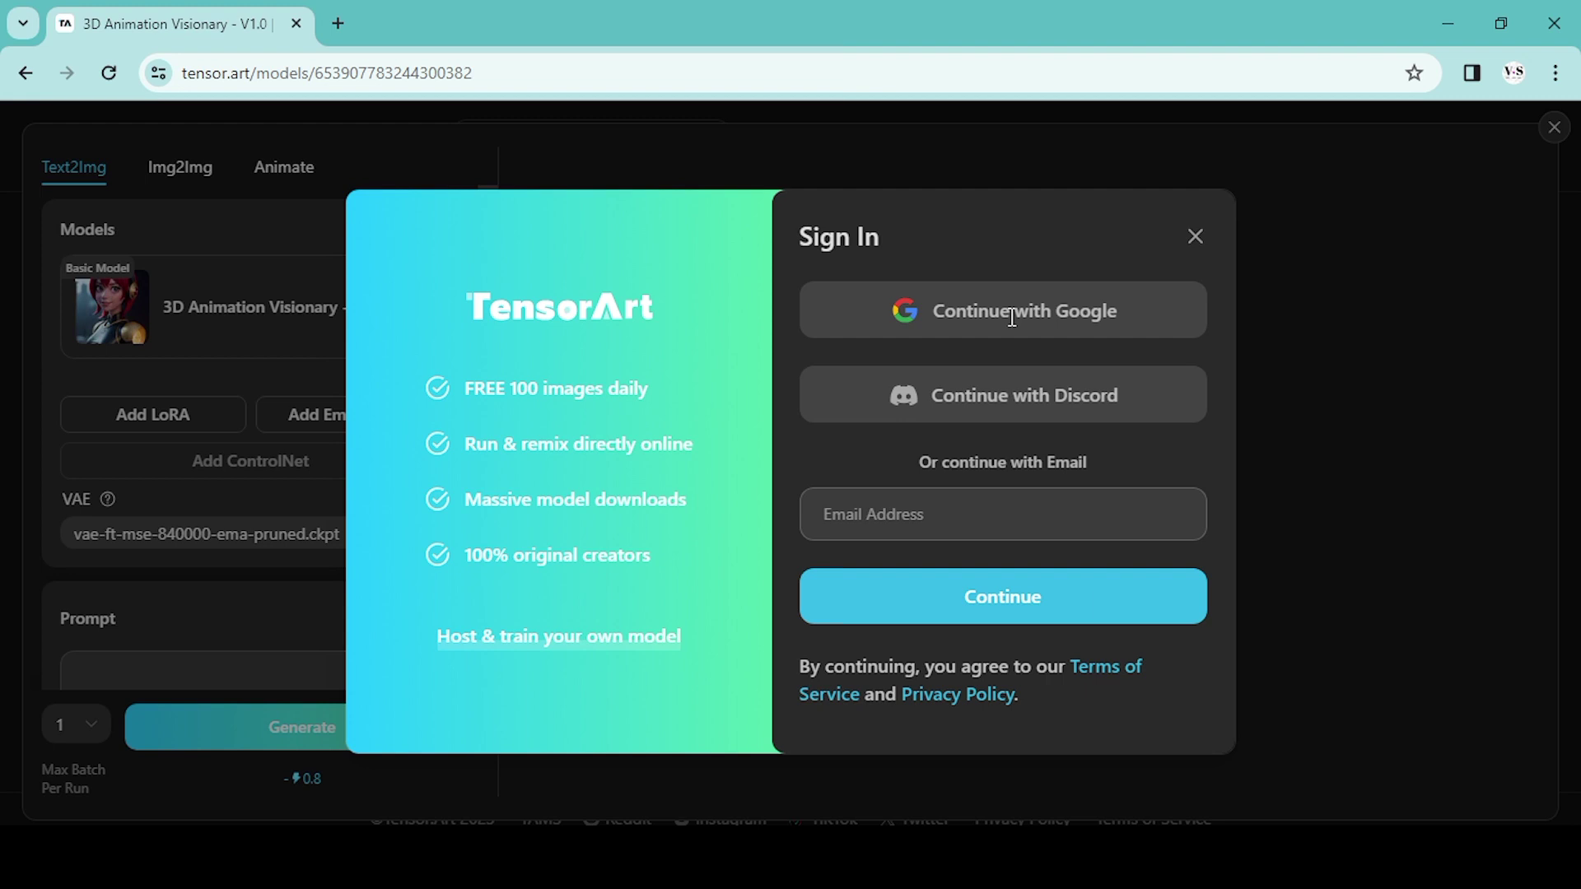
left_click(1035, 321)
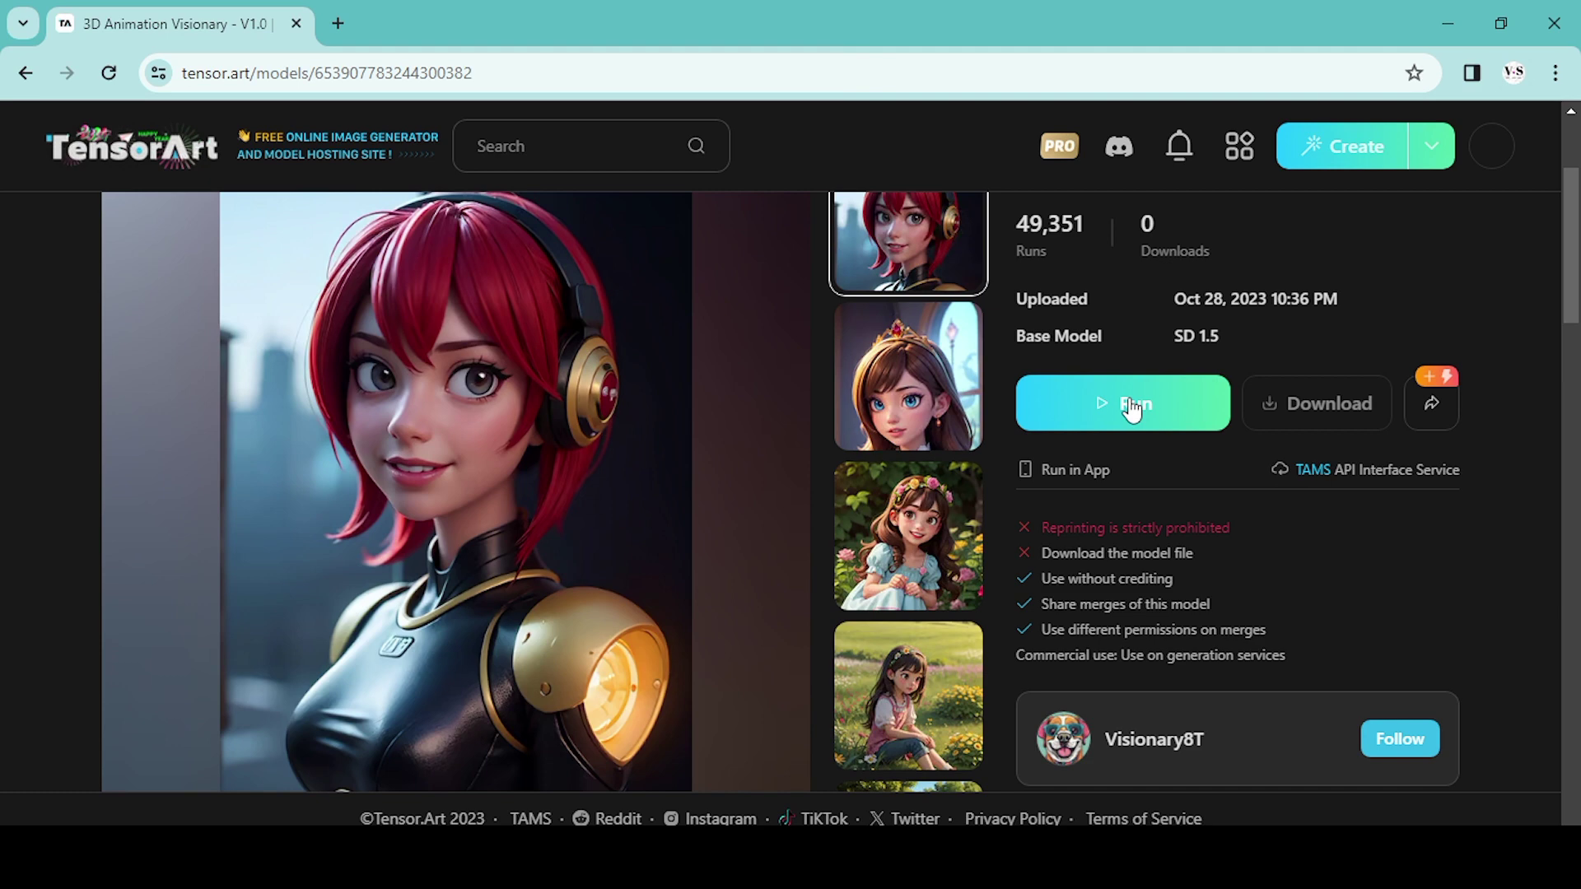
left_click(1131, 405)
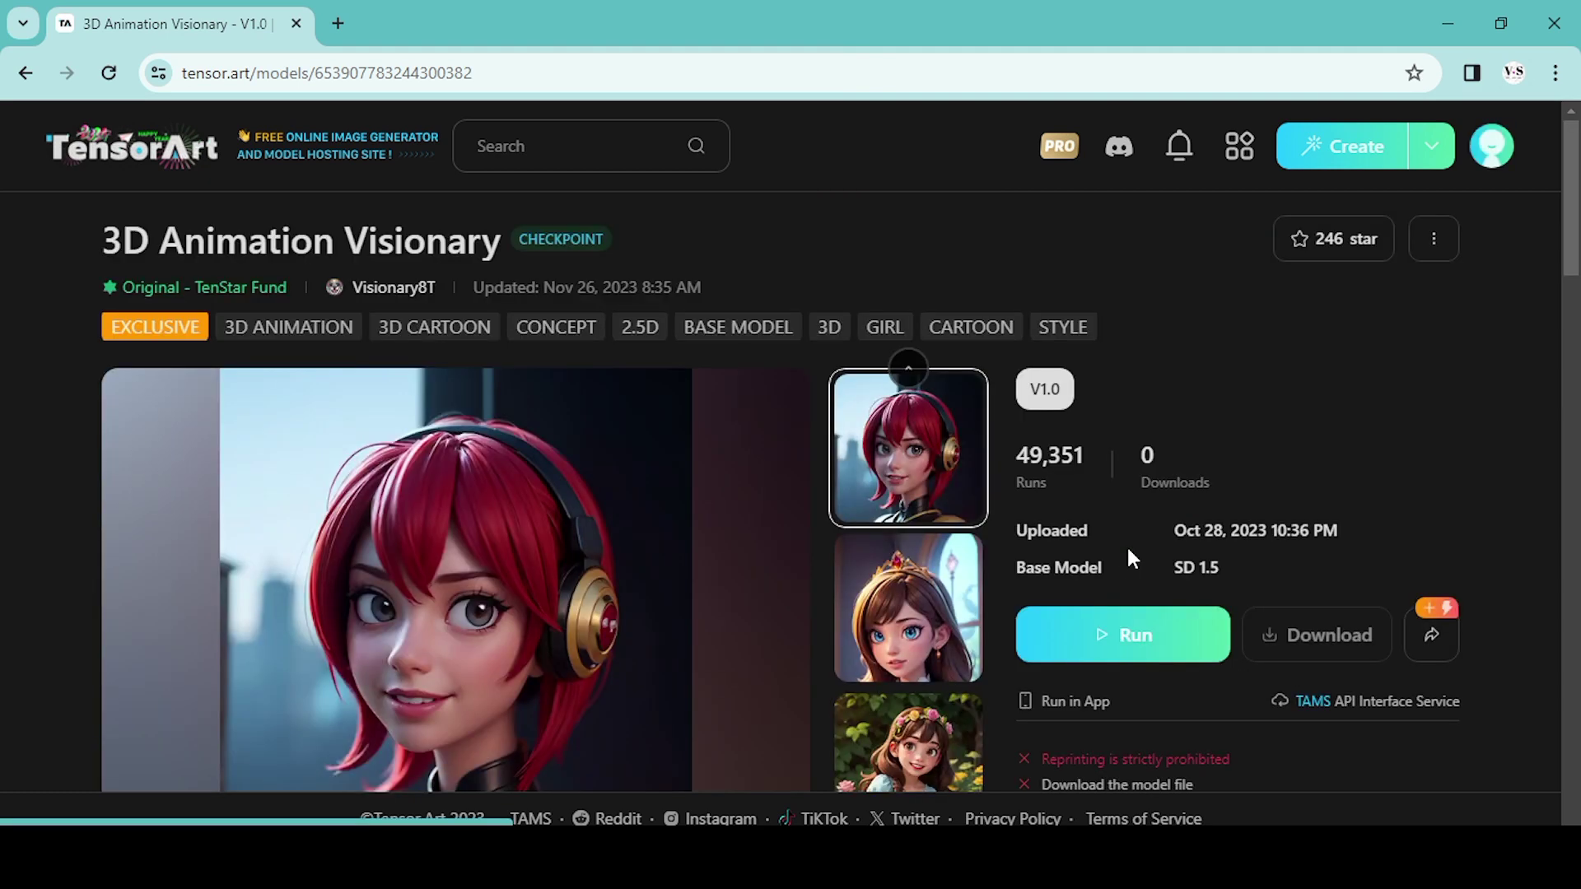
left_click(1135, 636)
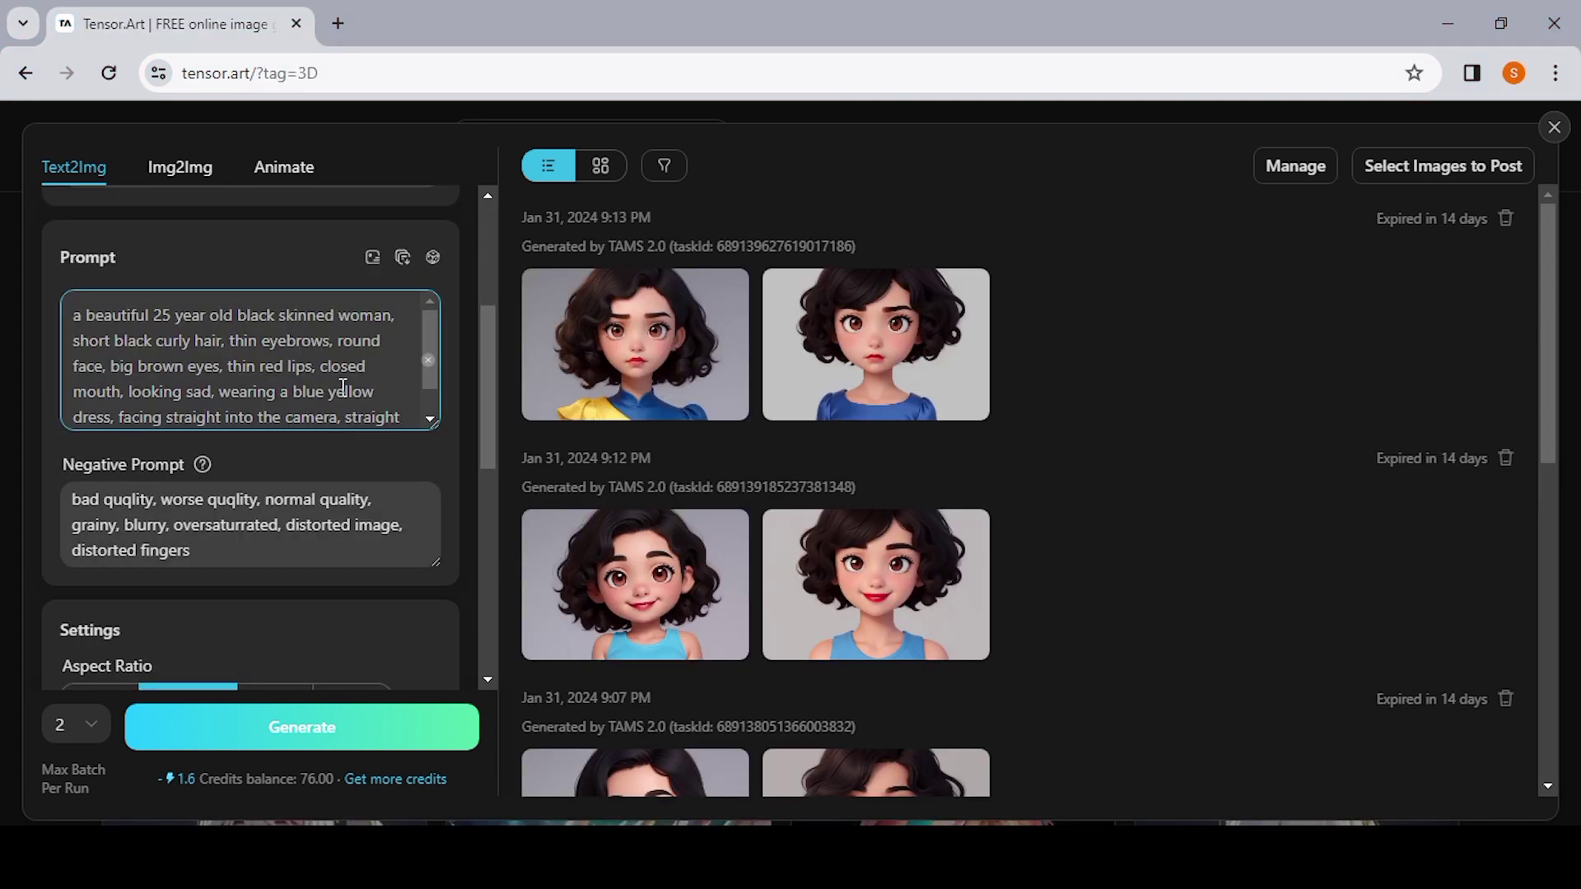
Generate another pair of images from the current prompt and glance over the results.
key("BackSpace")
key("BackSpace")
key("BackSpace")
key("BackSpace")
key("BackSpace")
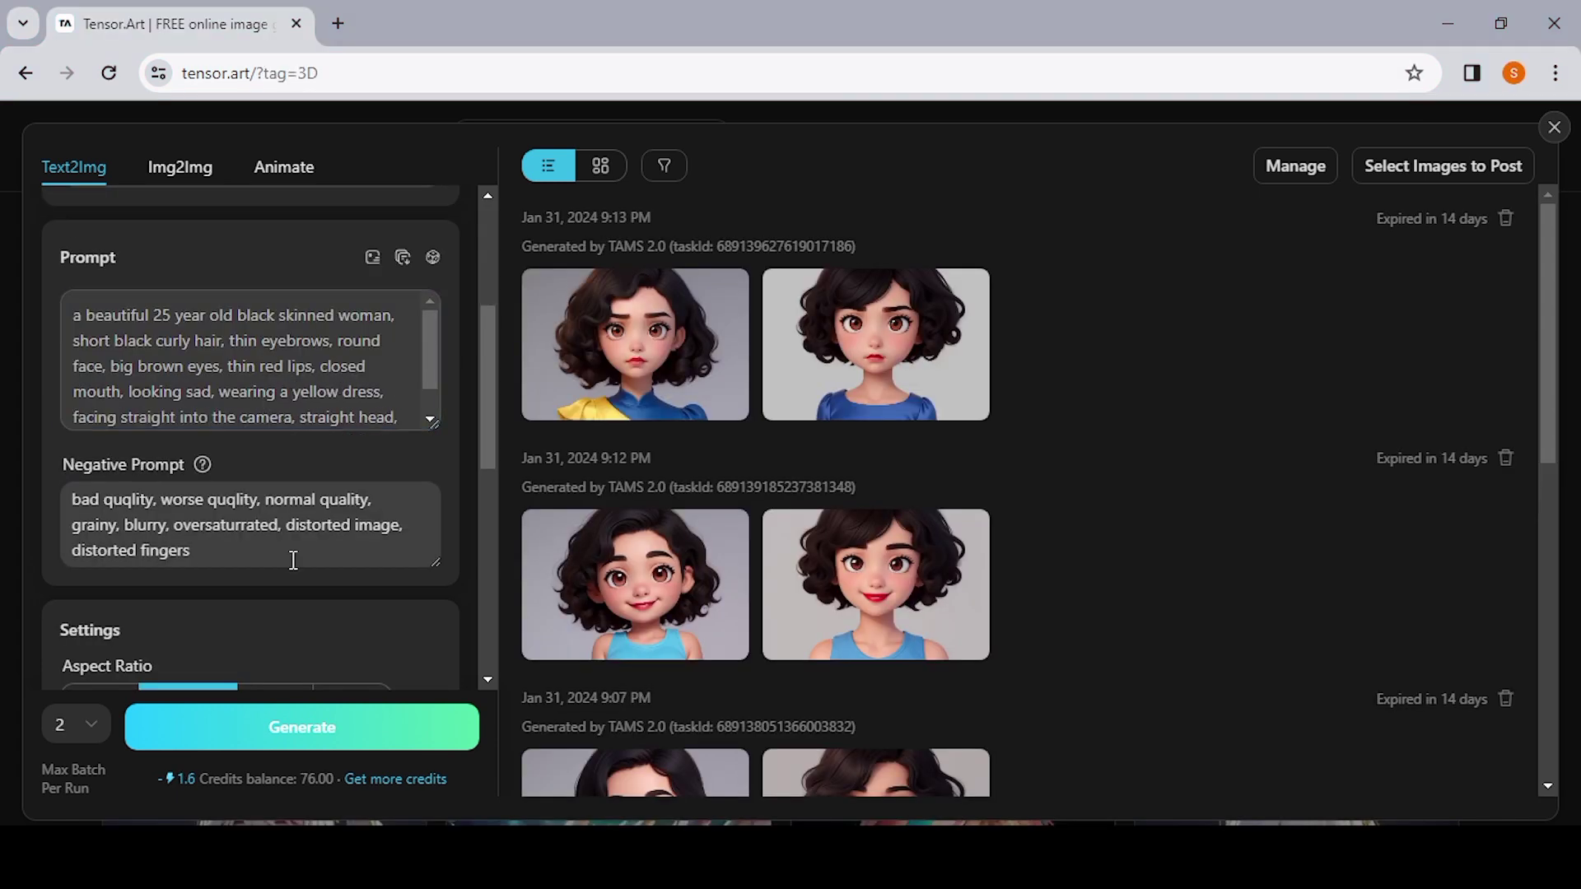
left_click(270, 728)
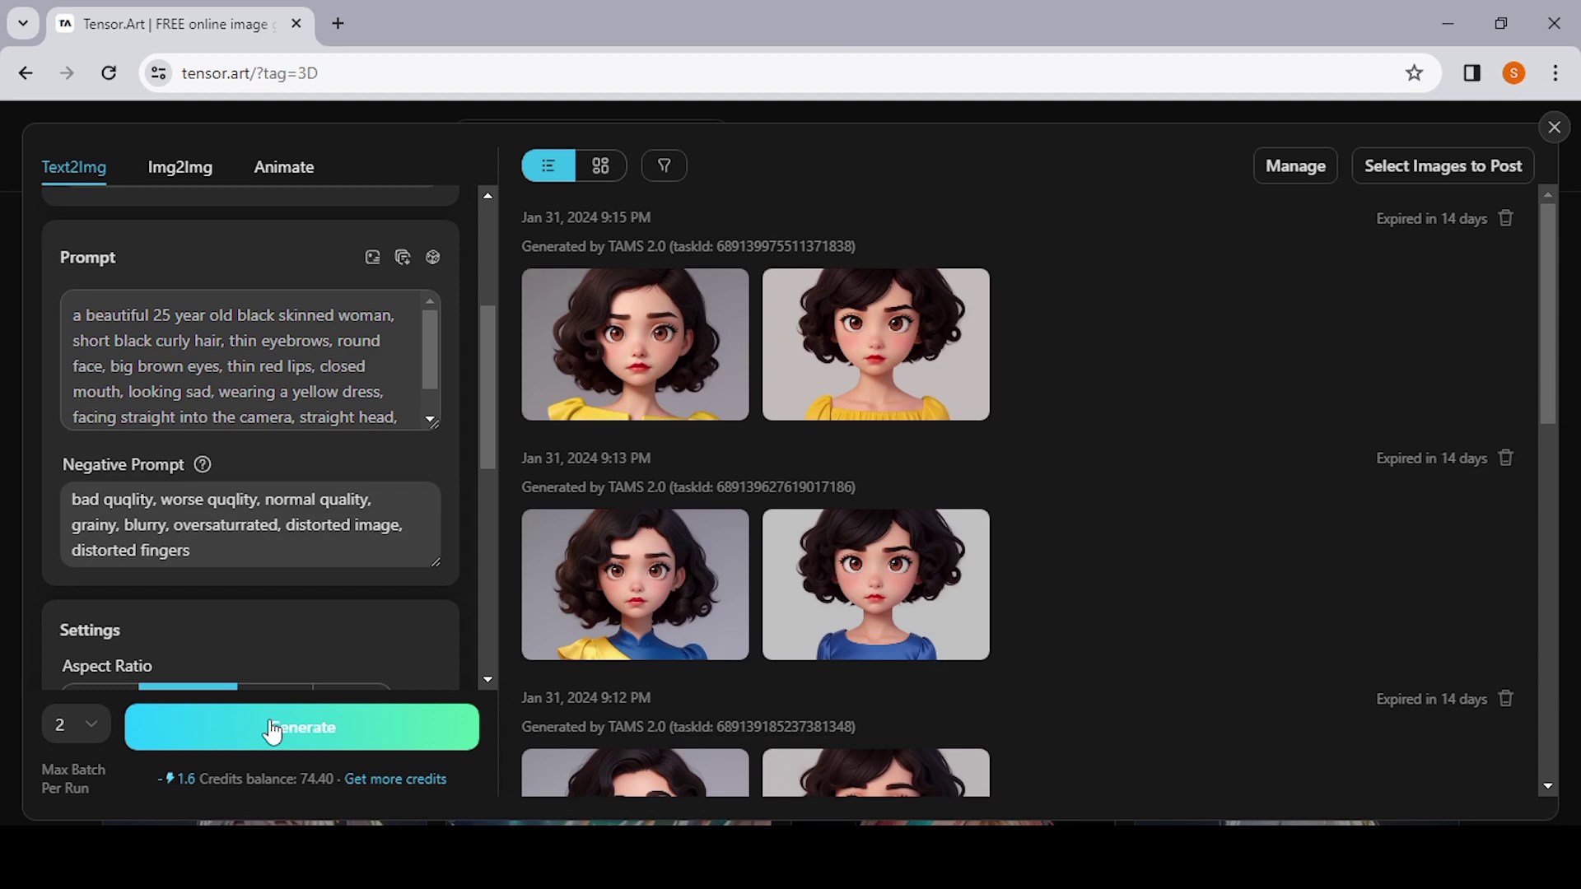
mouse_move(925, 628)
scroll(925, 600, "down", 2)
scroll(922, 609, "up", 2)
Change the prompt's 'sad' to 'angry' and 'yellow dress' to 'green polo shirt', then generate.
left_click(230, 366)
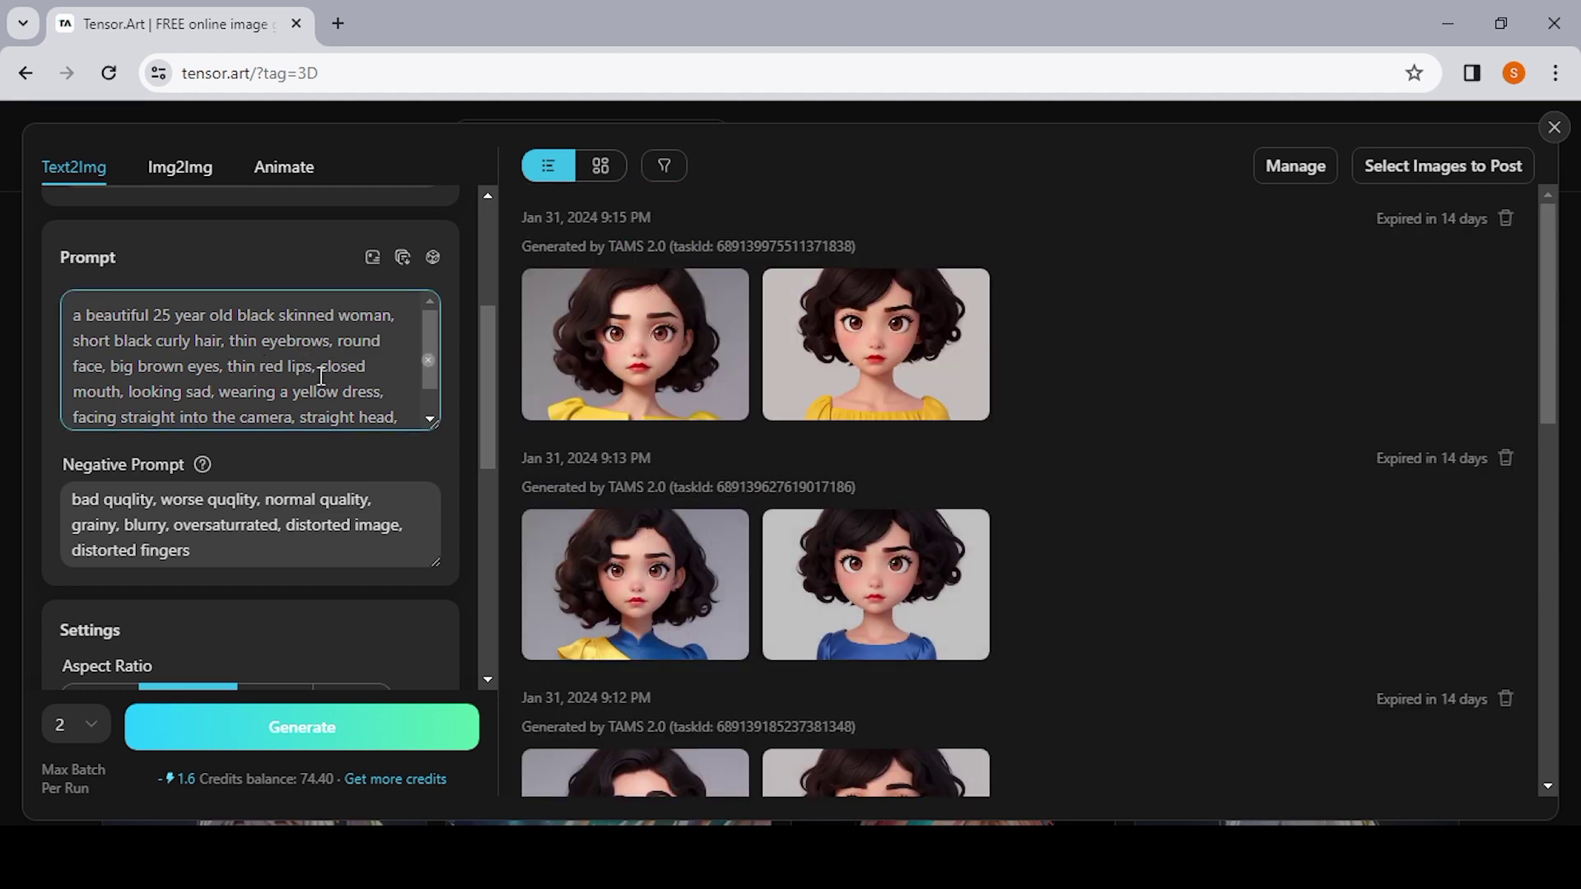
left_click(283, 391)
key("BackSpace")
key("BackSpace")
key("BackSpace")
key("BackSpace")
type("angry,")
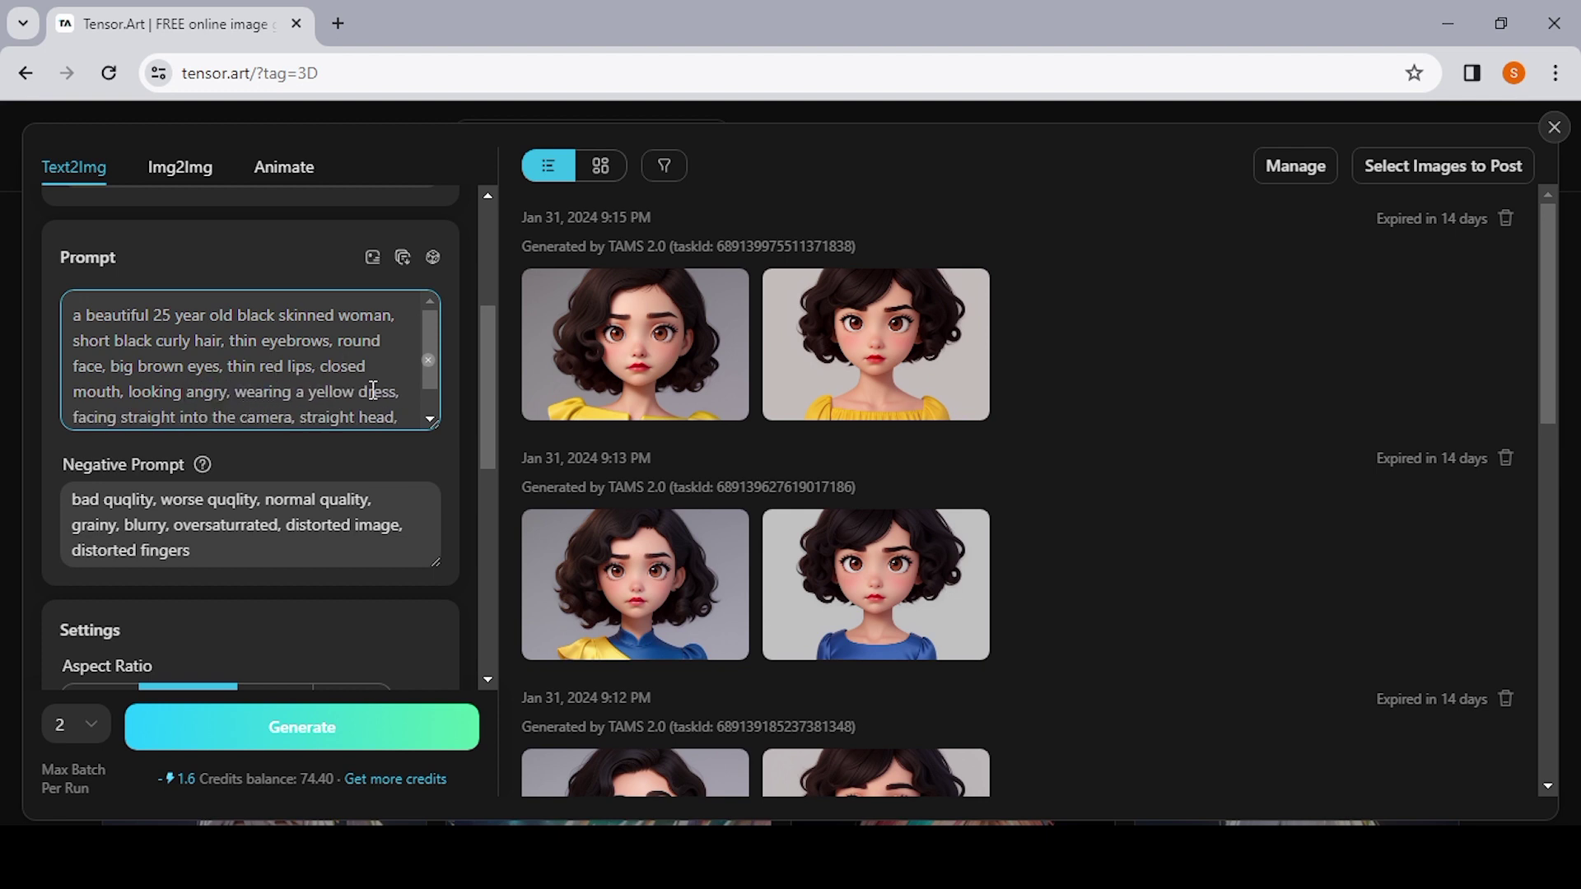
left_click(353, 392)
key("Delete")
key("Delete")
key("Delete")
key("Delete")
key("Delete")
key("Delete")
key("Delete")
key("BackSpace")
key("BackSpace")
key("BackSpace")
key("BackSpace")
key("BackSpace")
key("BackSpace")
type("green polo shir")
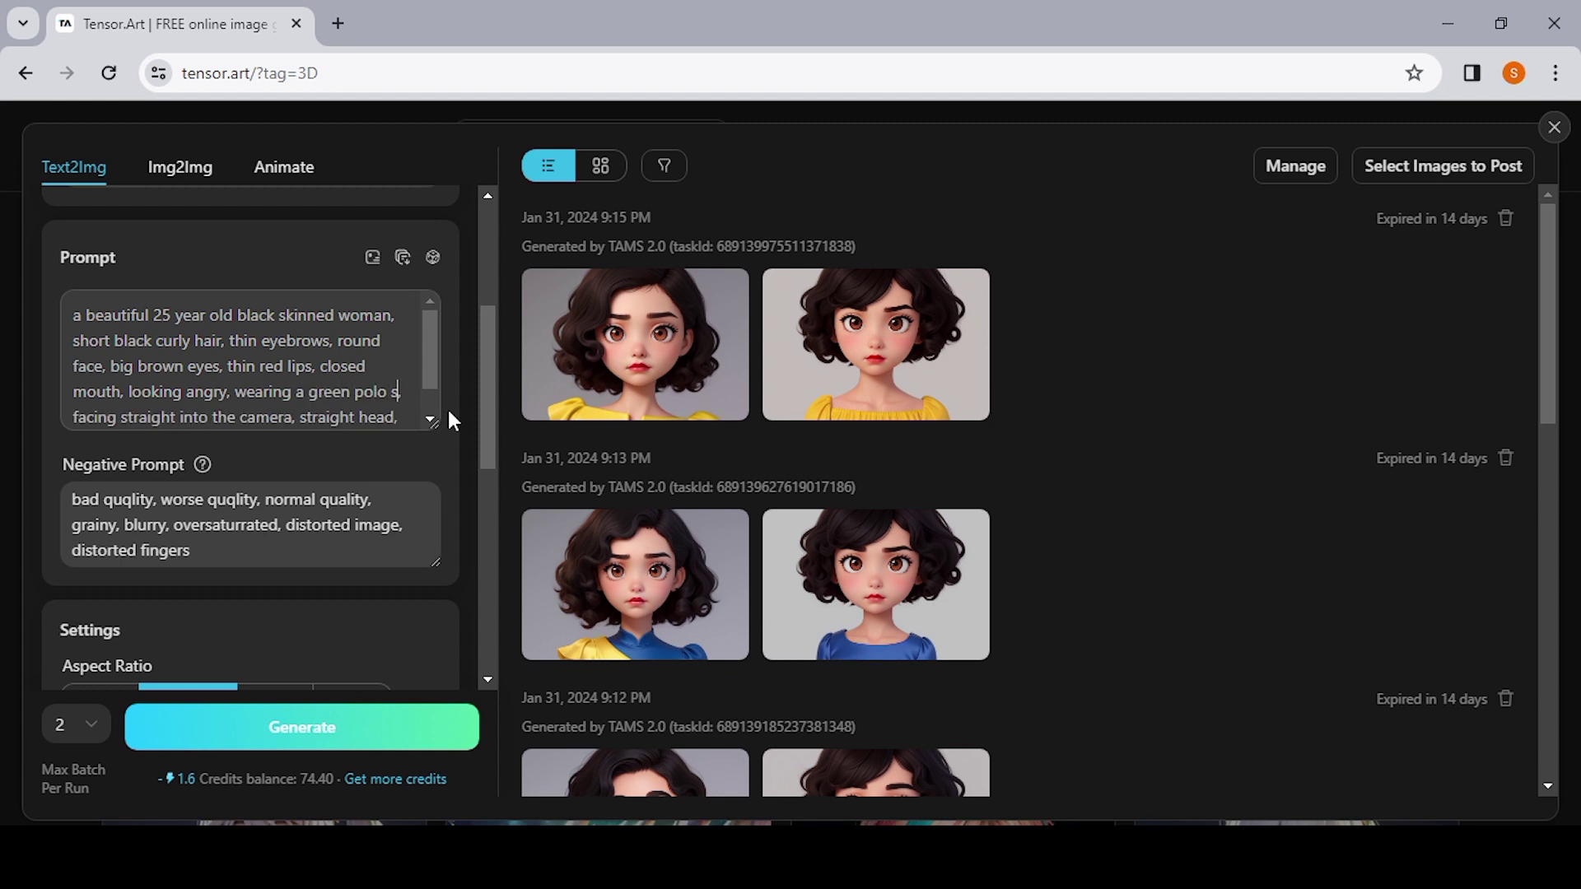
type("t,")
left_click(318, 736)
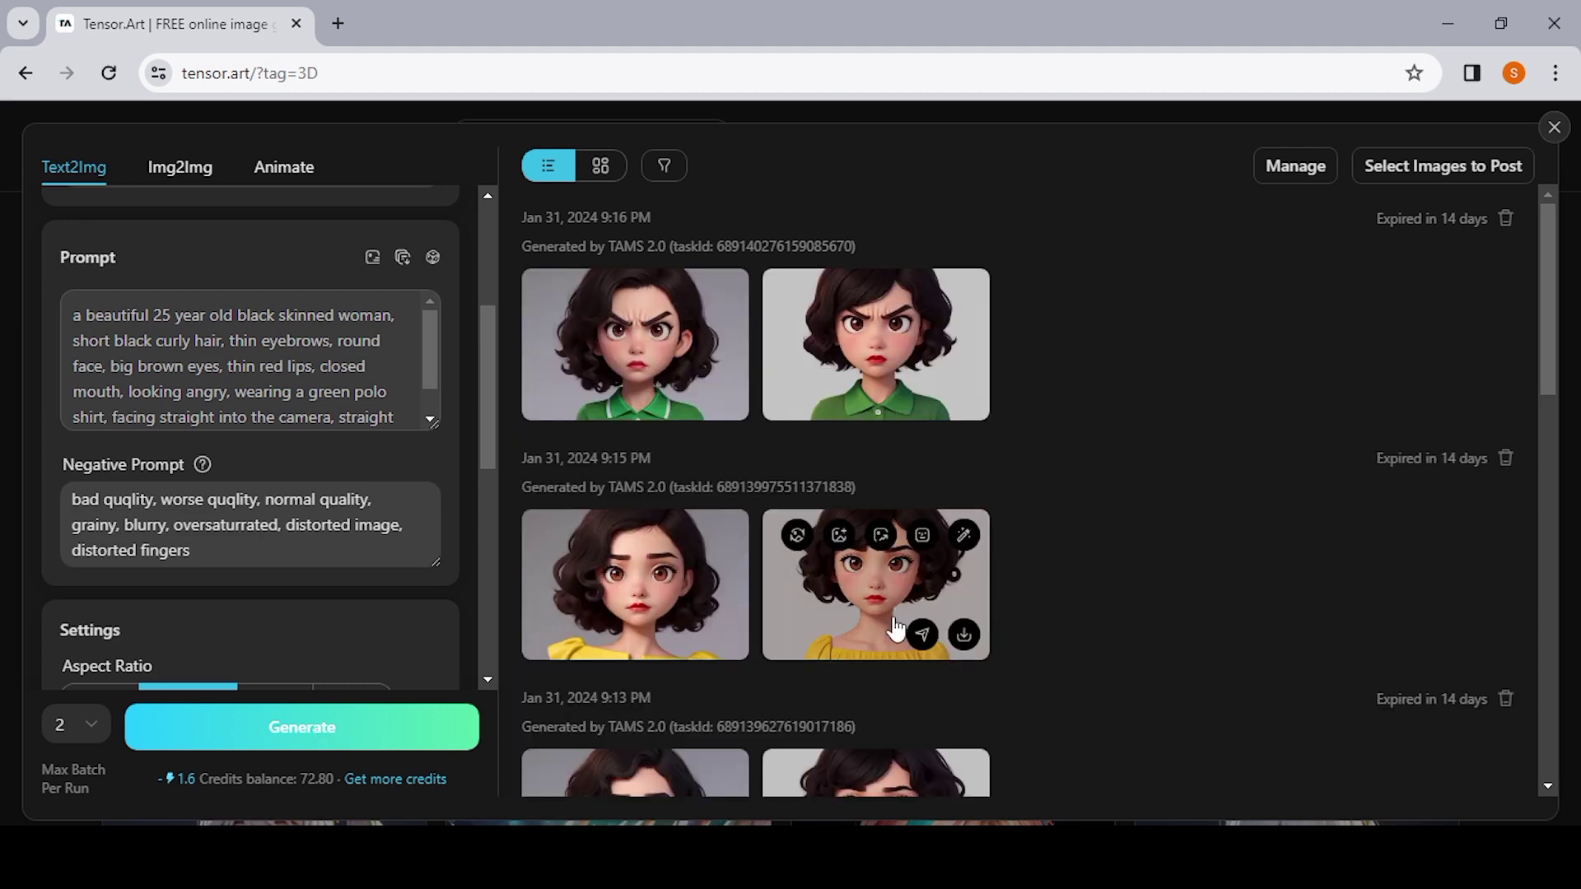
Replace the word 'angry' with 'tired' in the prompt.
scroll(881, 696, "down", 1)
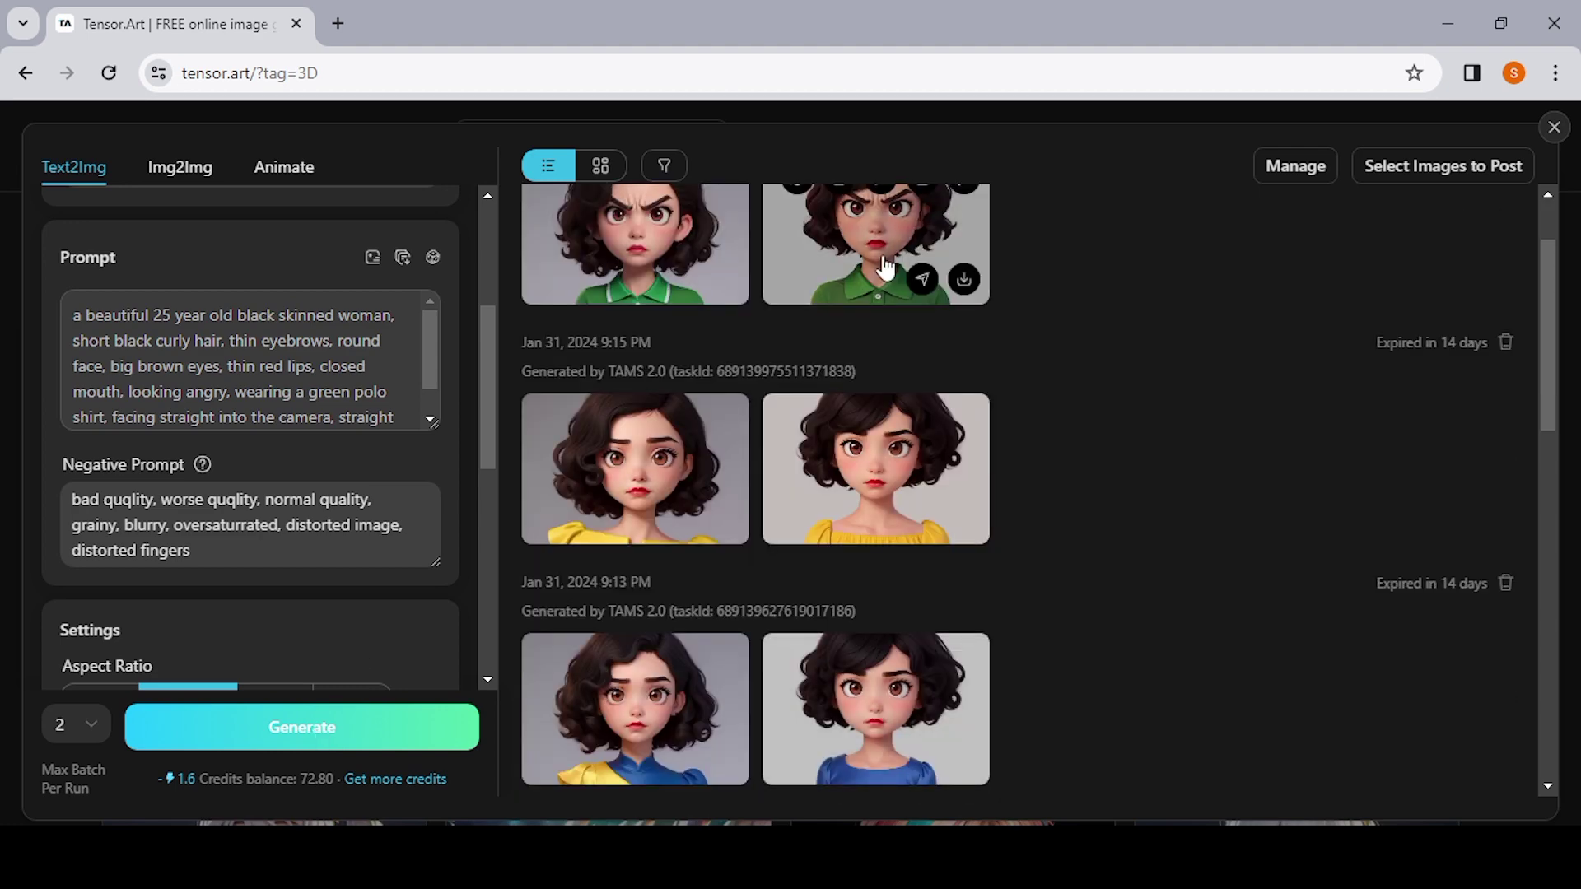
scroll(886, 267, "up", 1)
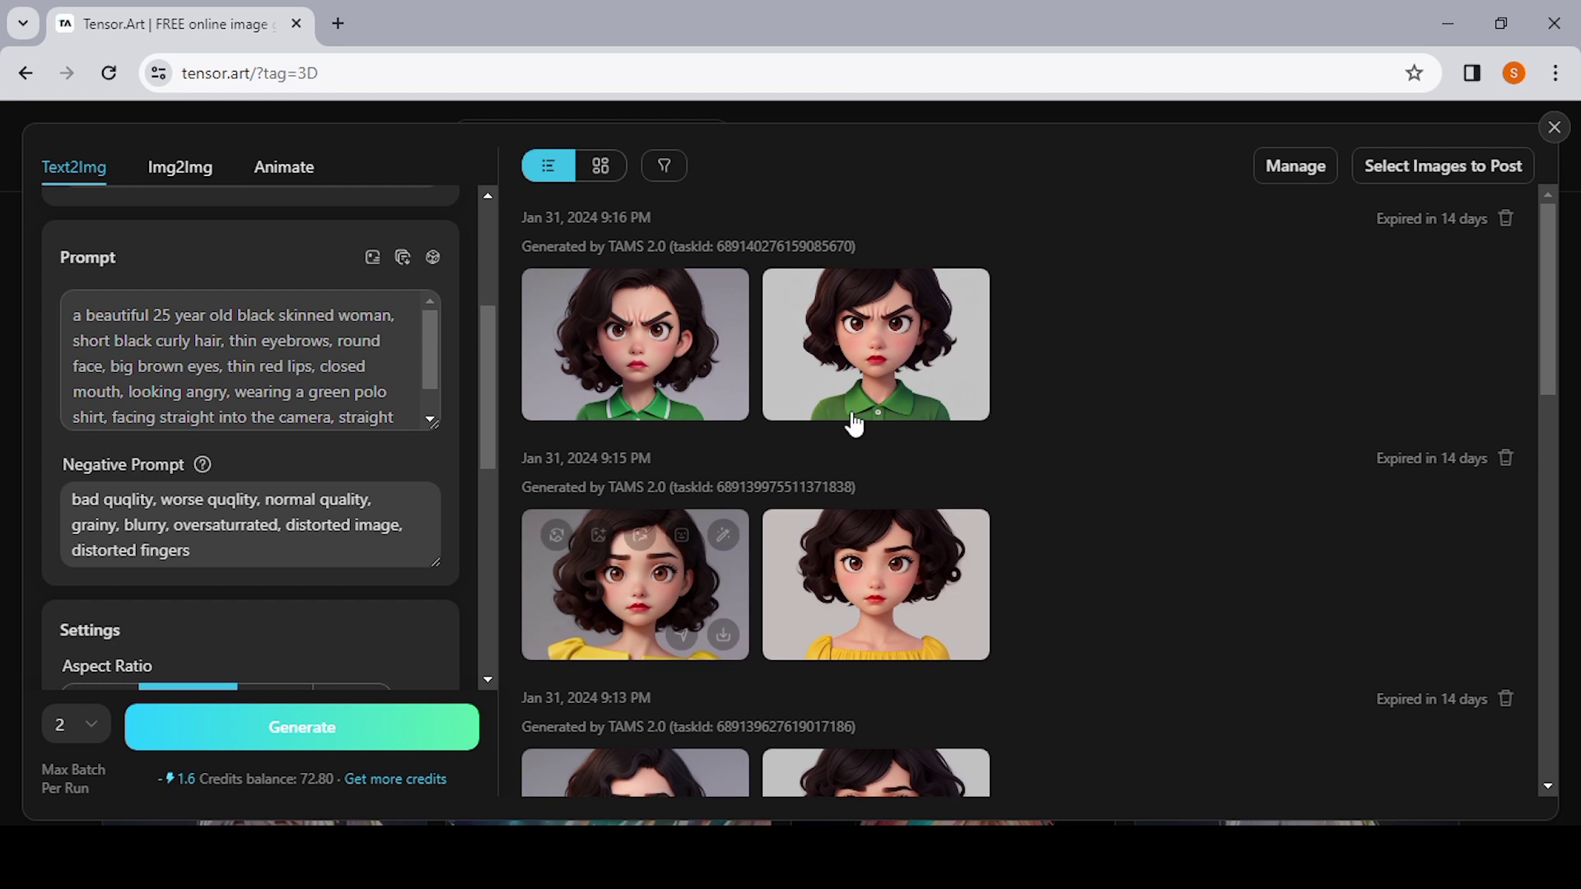
scroll(854, 424, "down", 2)
scroll(732, 482, "up", 2)
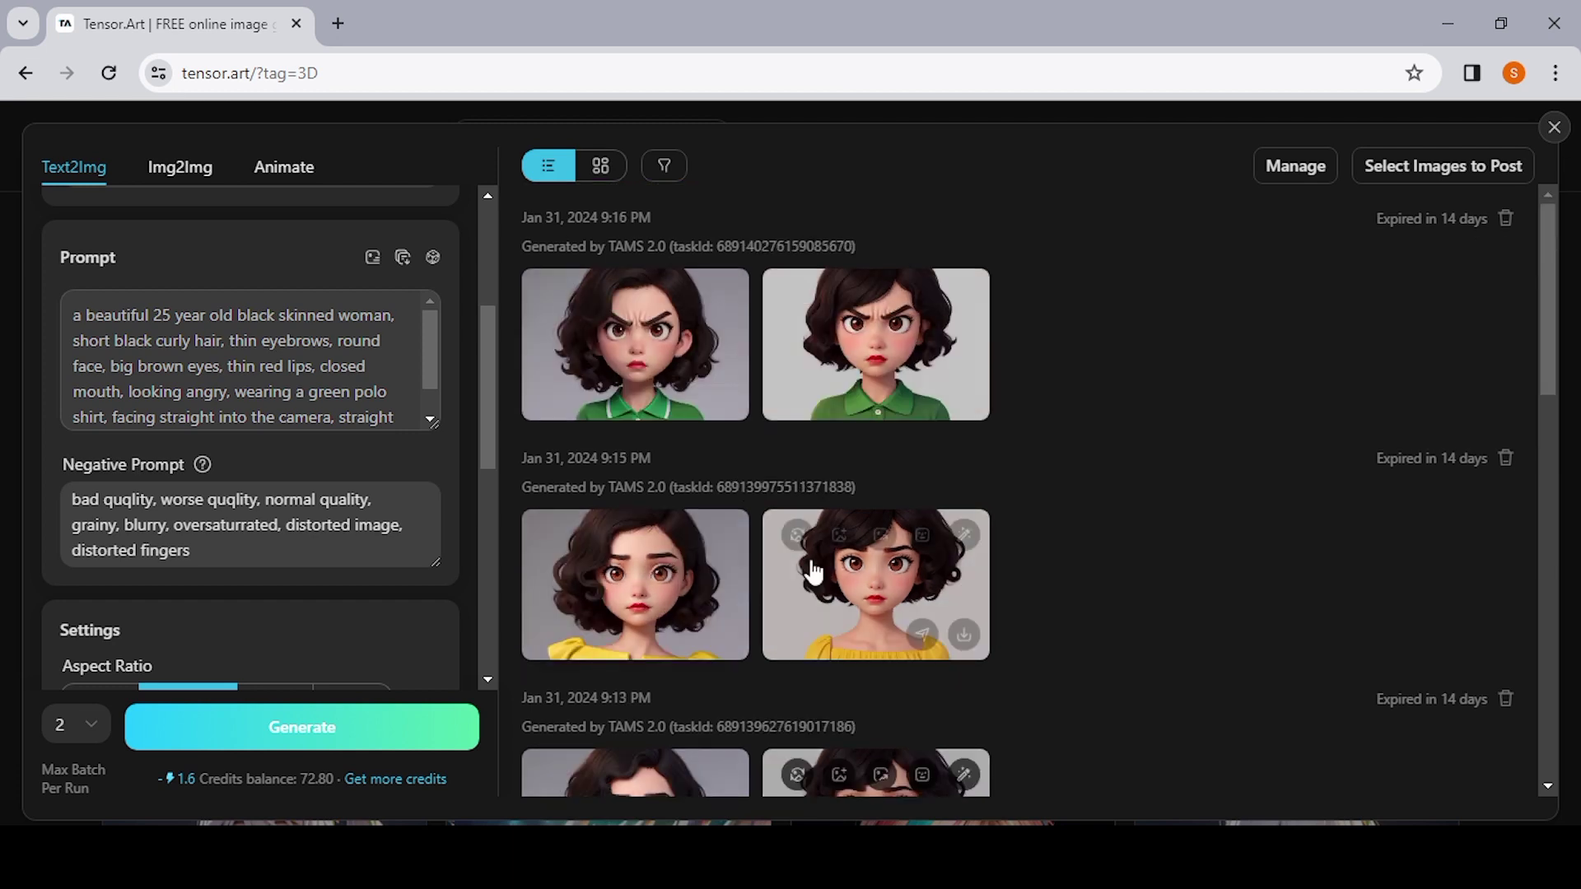
double_click(171, 392)
key("BackSpace")
key("BackSpace")
type("tired")
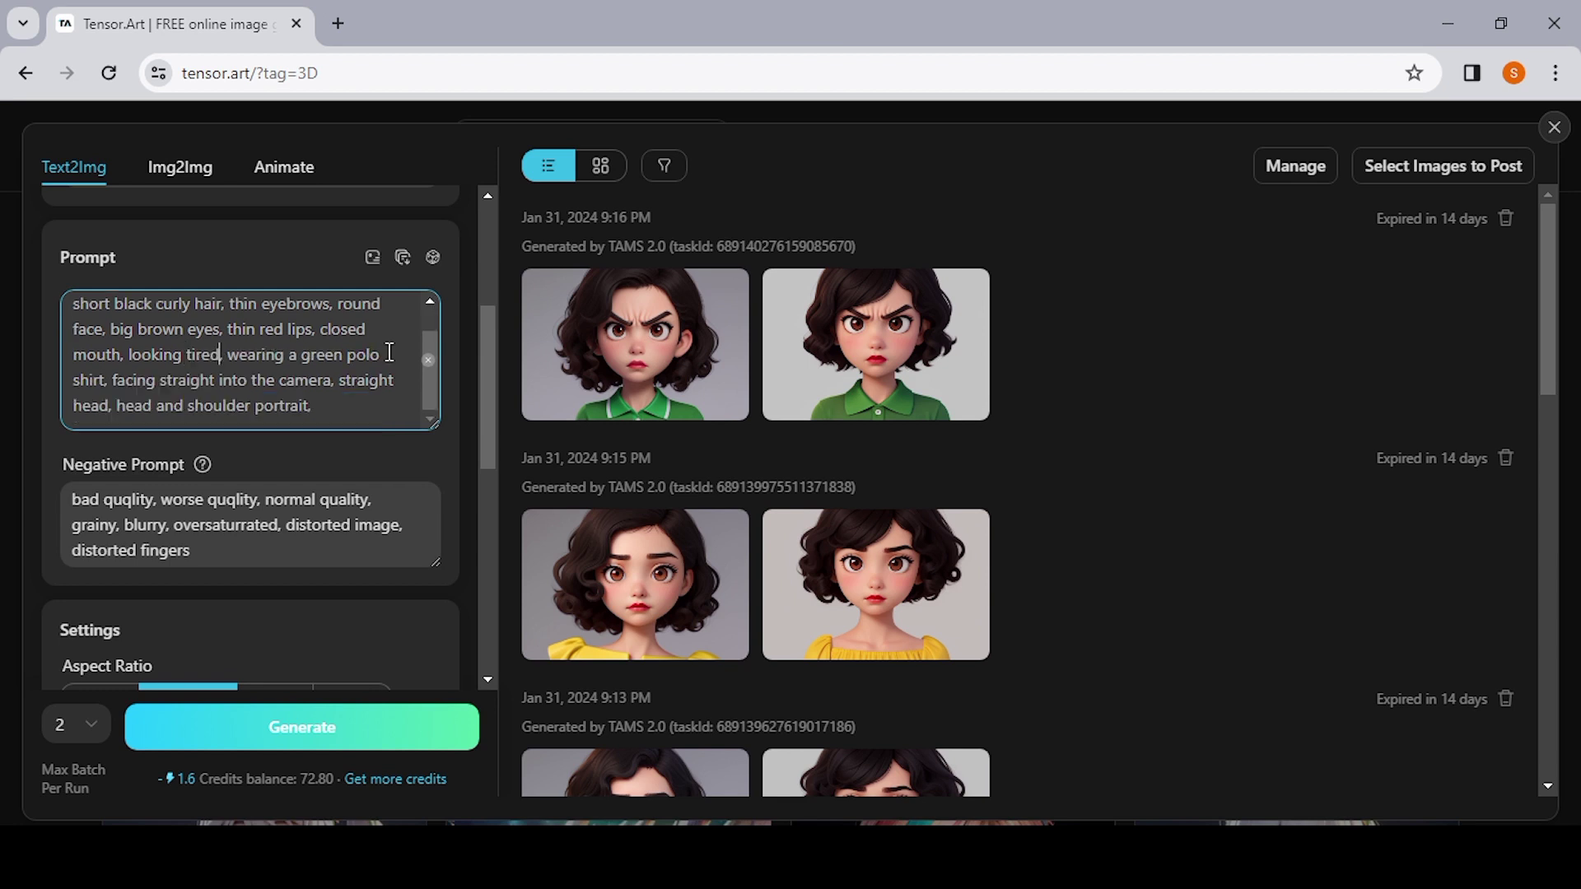
Change the clothing to 'purle tshirt', generate, and enlarge a new red-shirt portrait.
left_click(389, 351)
key("BackSpace")
key("BackSpace")
key("BackSpace")
key("BackSpace")
key("BackSpace")
key("BackSpace")
key("BackSpace")
key("BackSpace")
key("BackSpace")
key("BackSpace")
key("BackSpace")
type("b")
key("BackSpace")
key("BackSpace")
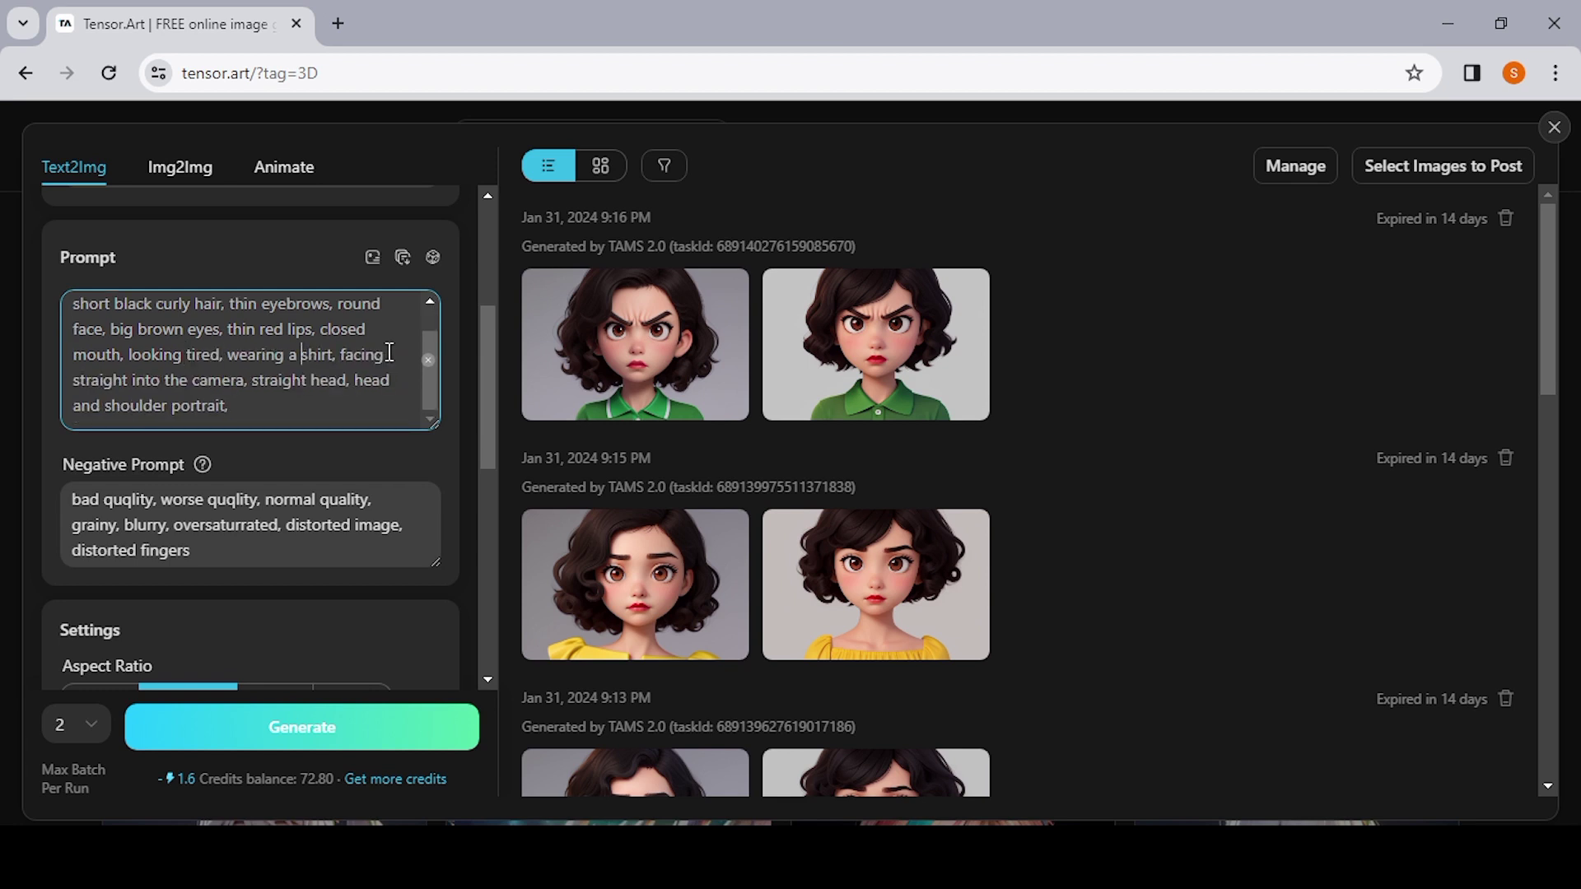
type("purle t")
left_click(276, 735)
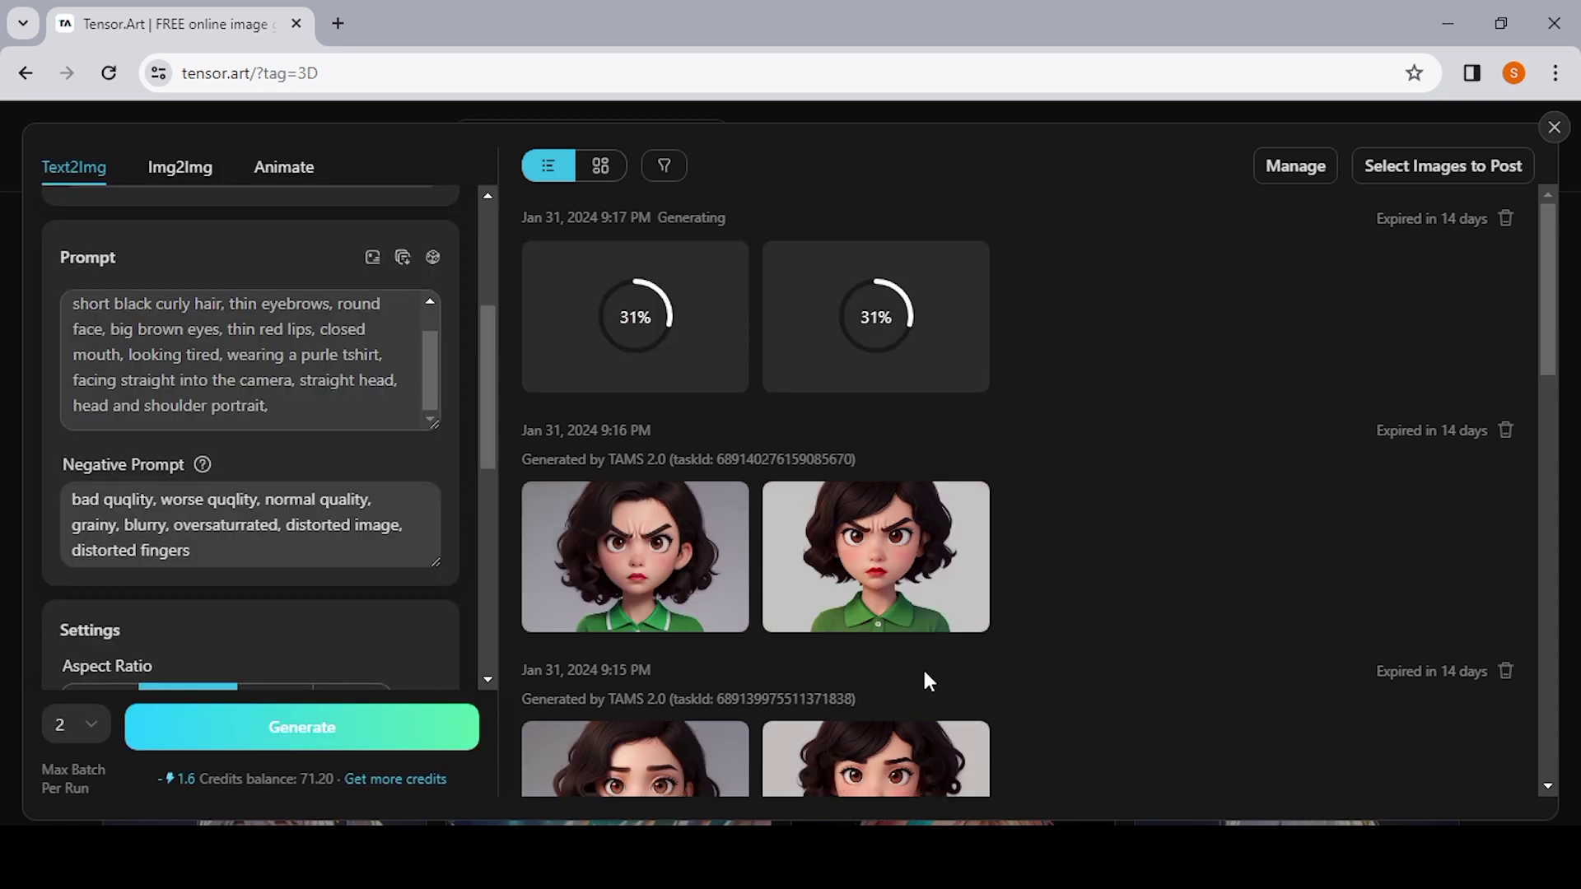
scroll(922, 667, "down", 2)
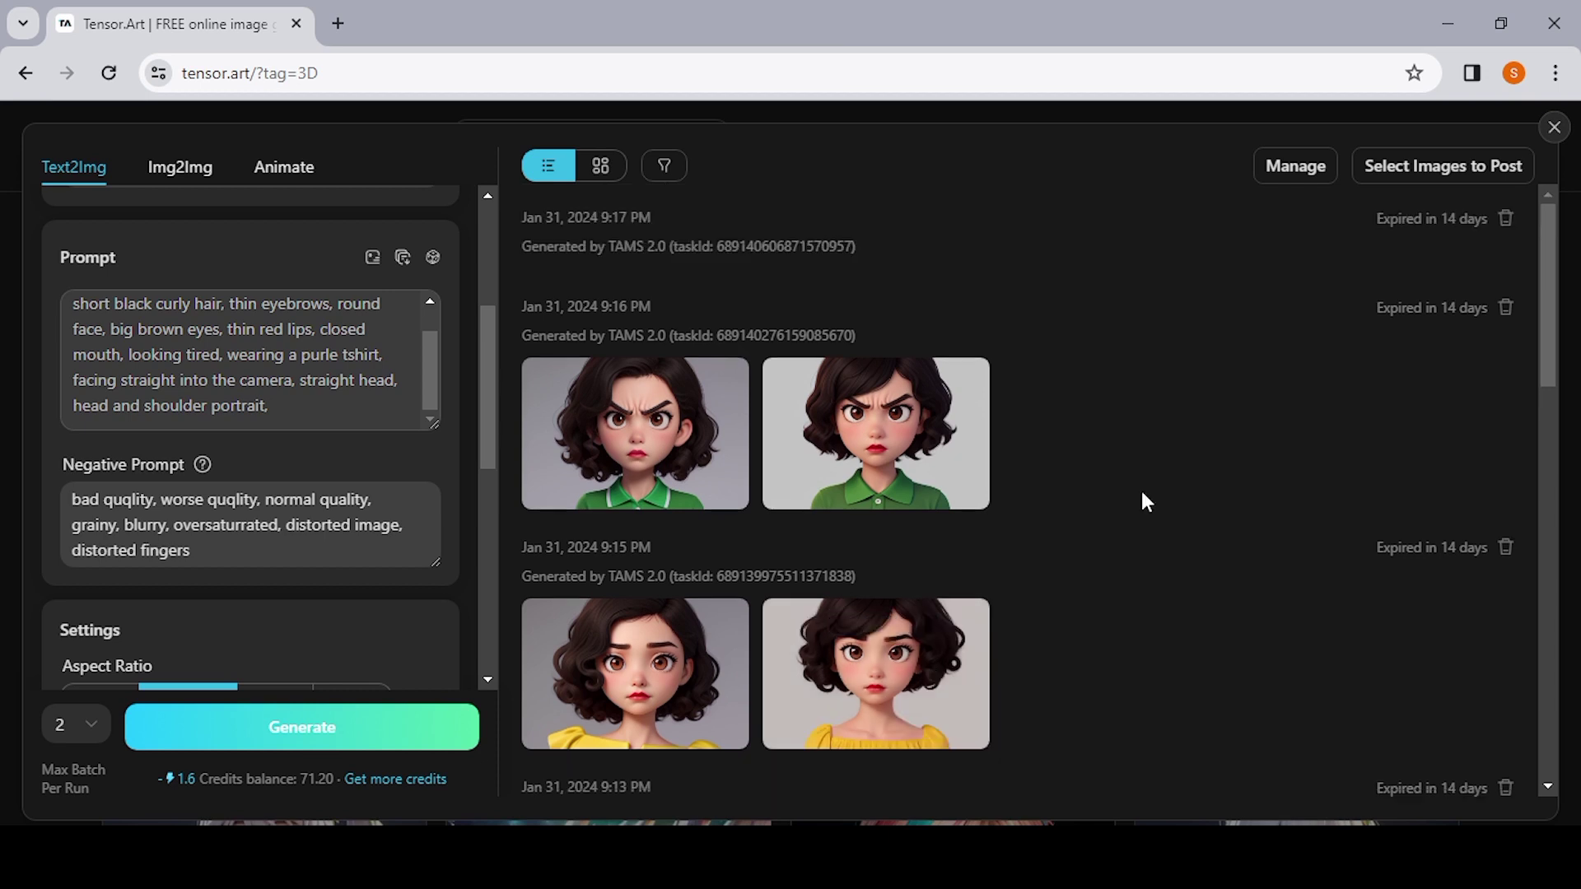
left_click(841, 360)
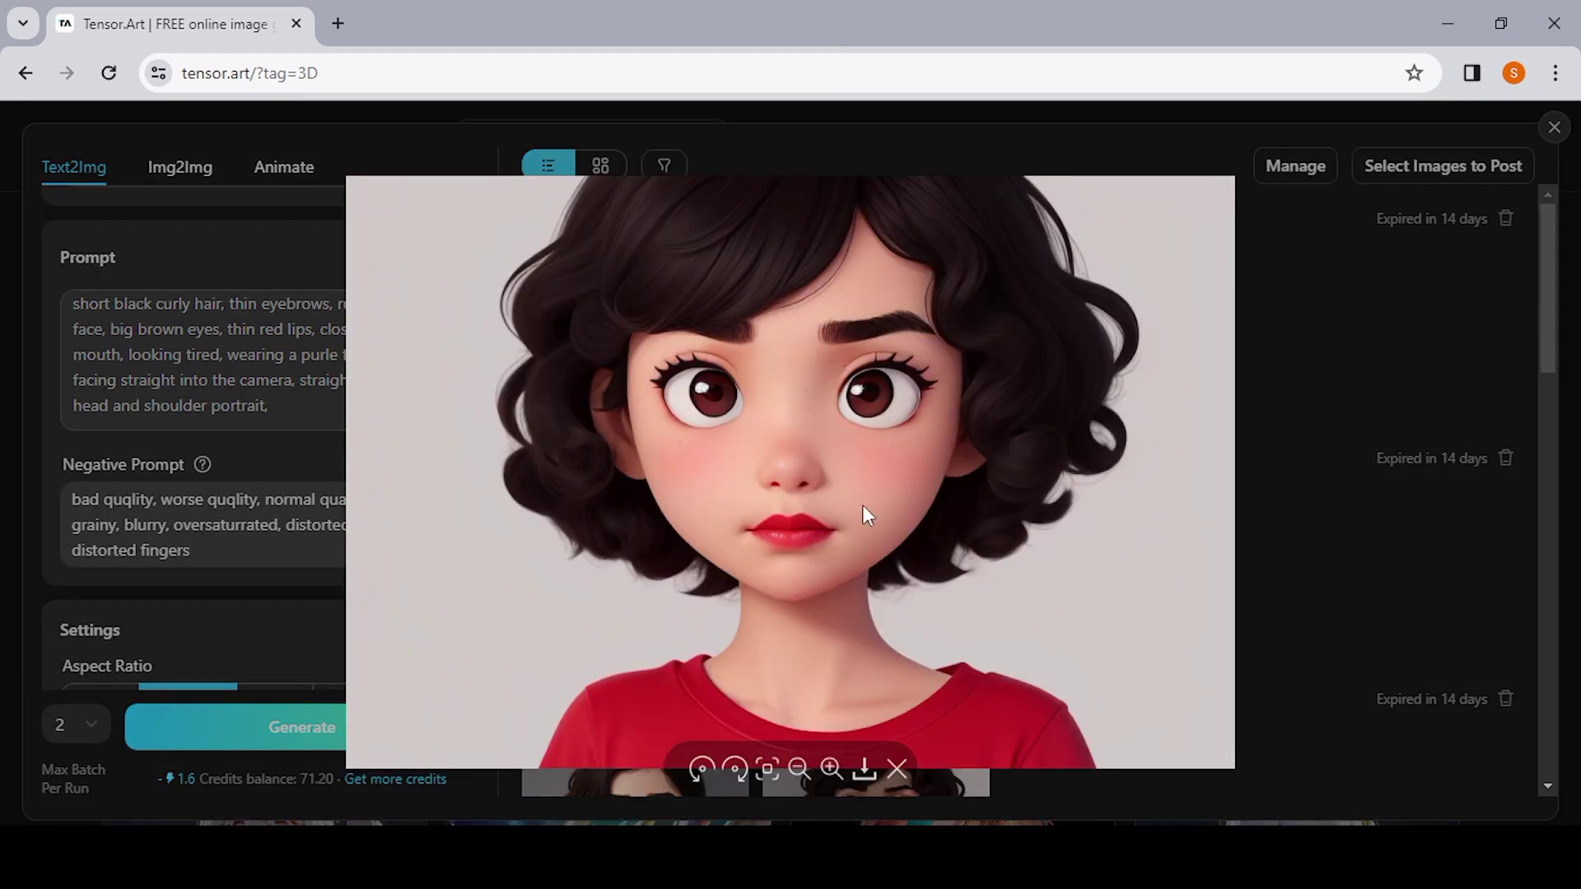
Replace 'purle tshirt' with 'pink sweater, pointing to the side' and generate two portraits.
left_click(897, 773)
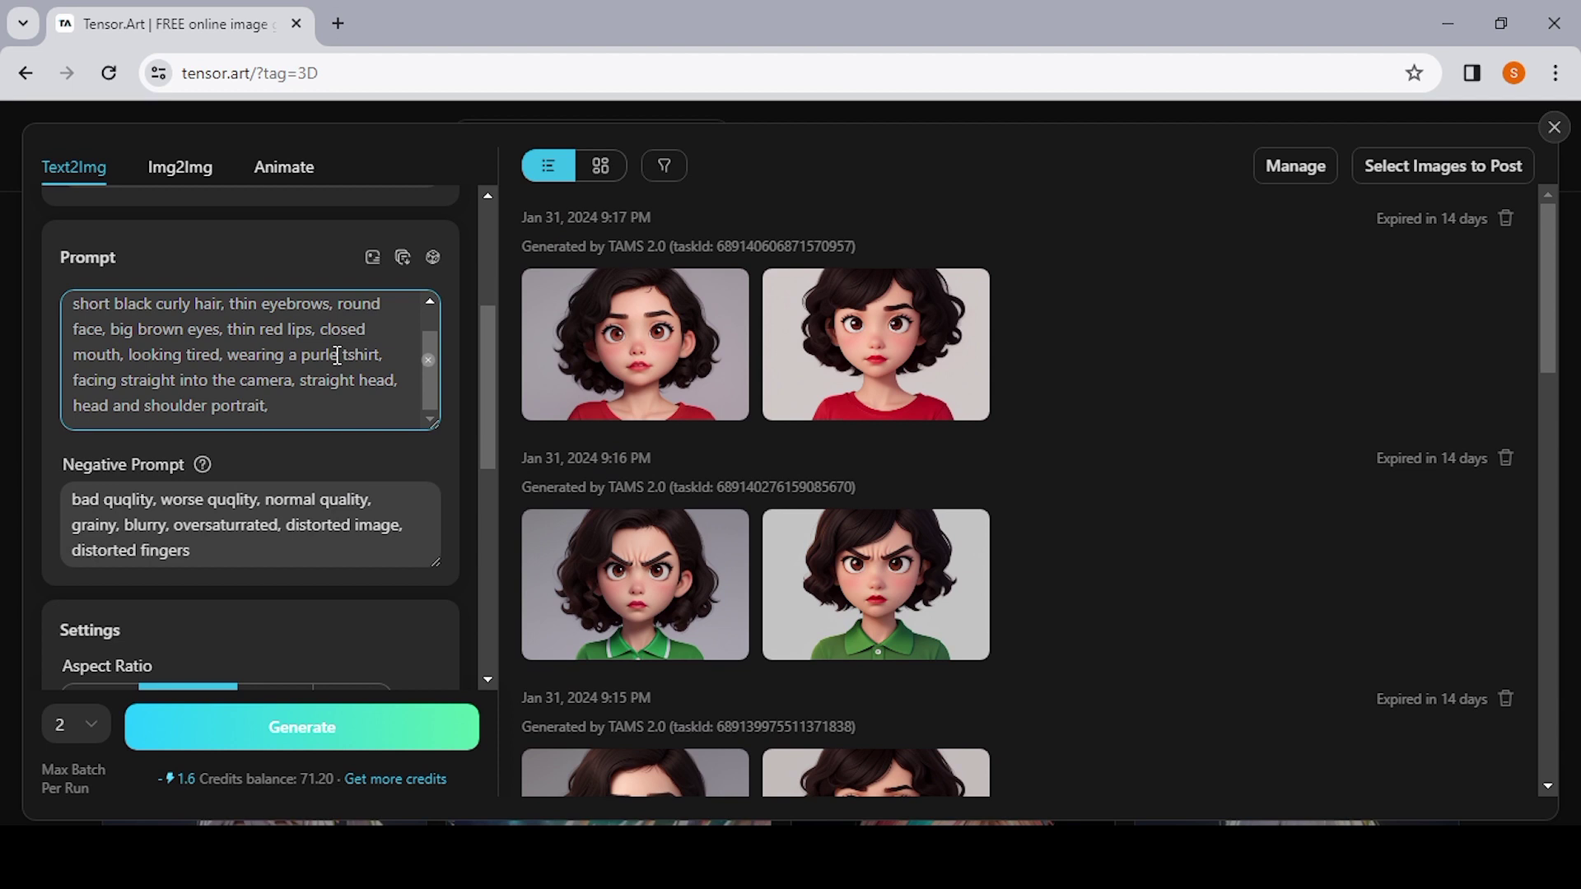
left_click_drag(302, 354, 382, 355)
type("pink ")
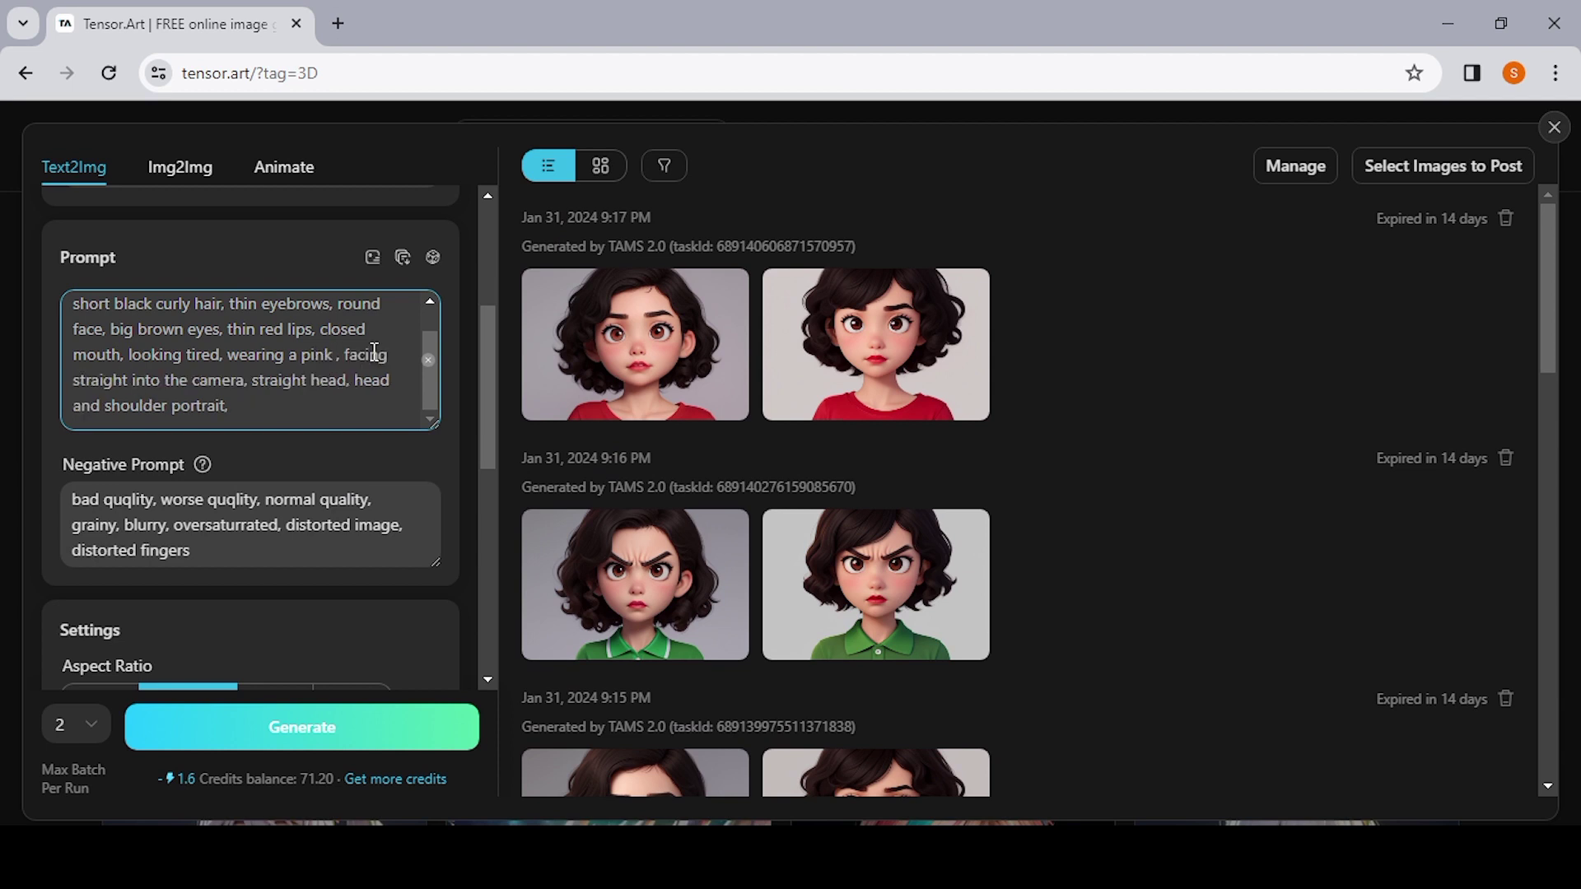
type("sweater")
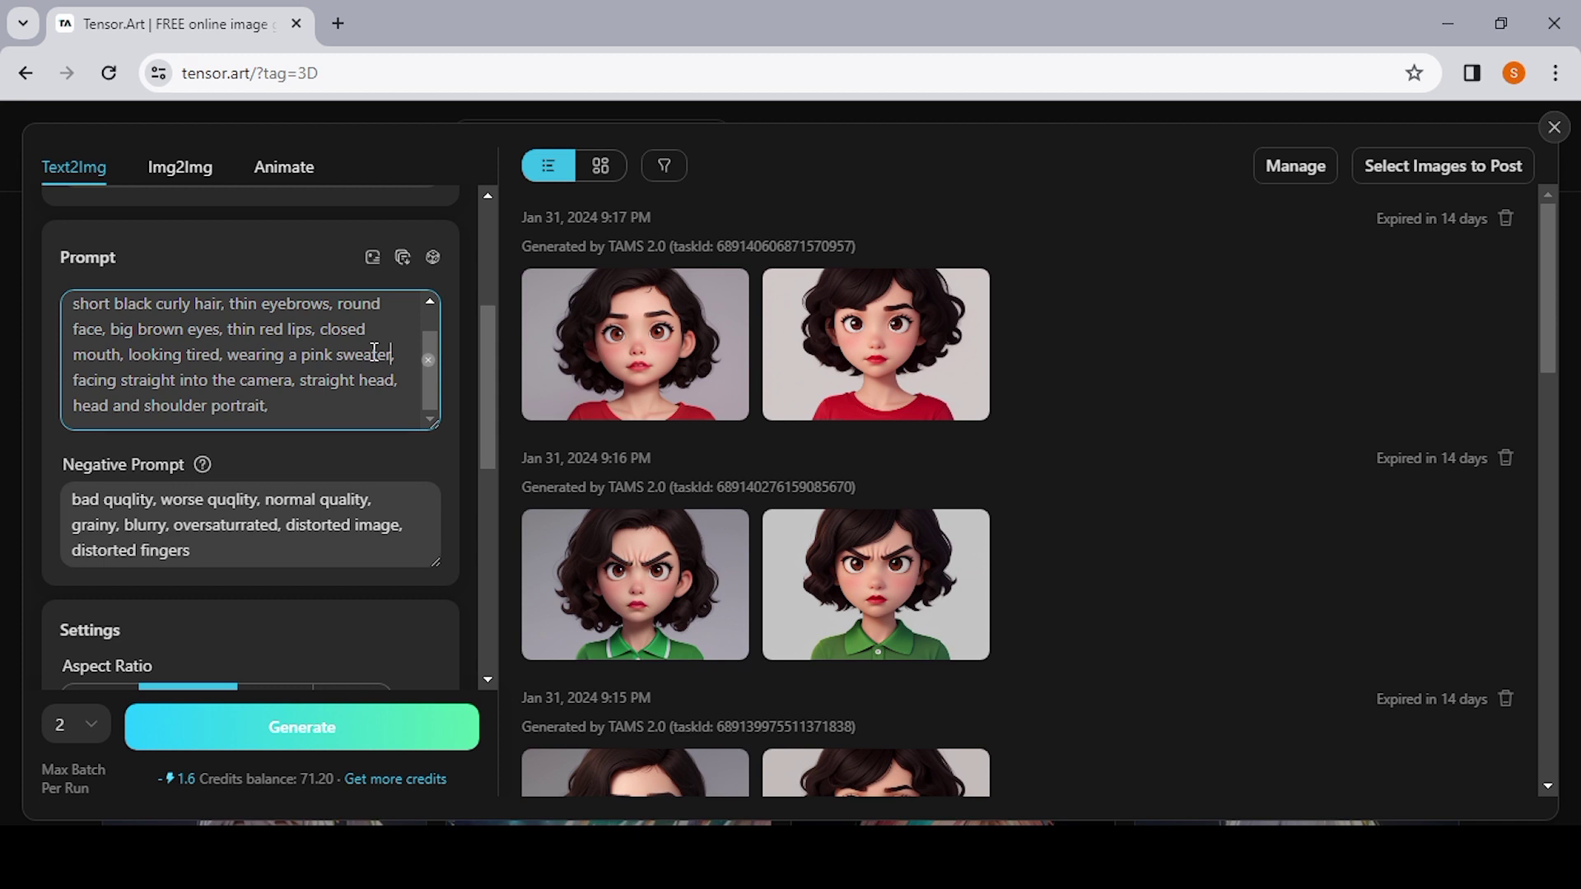
type(", pointing to the side")
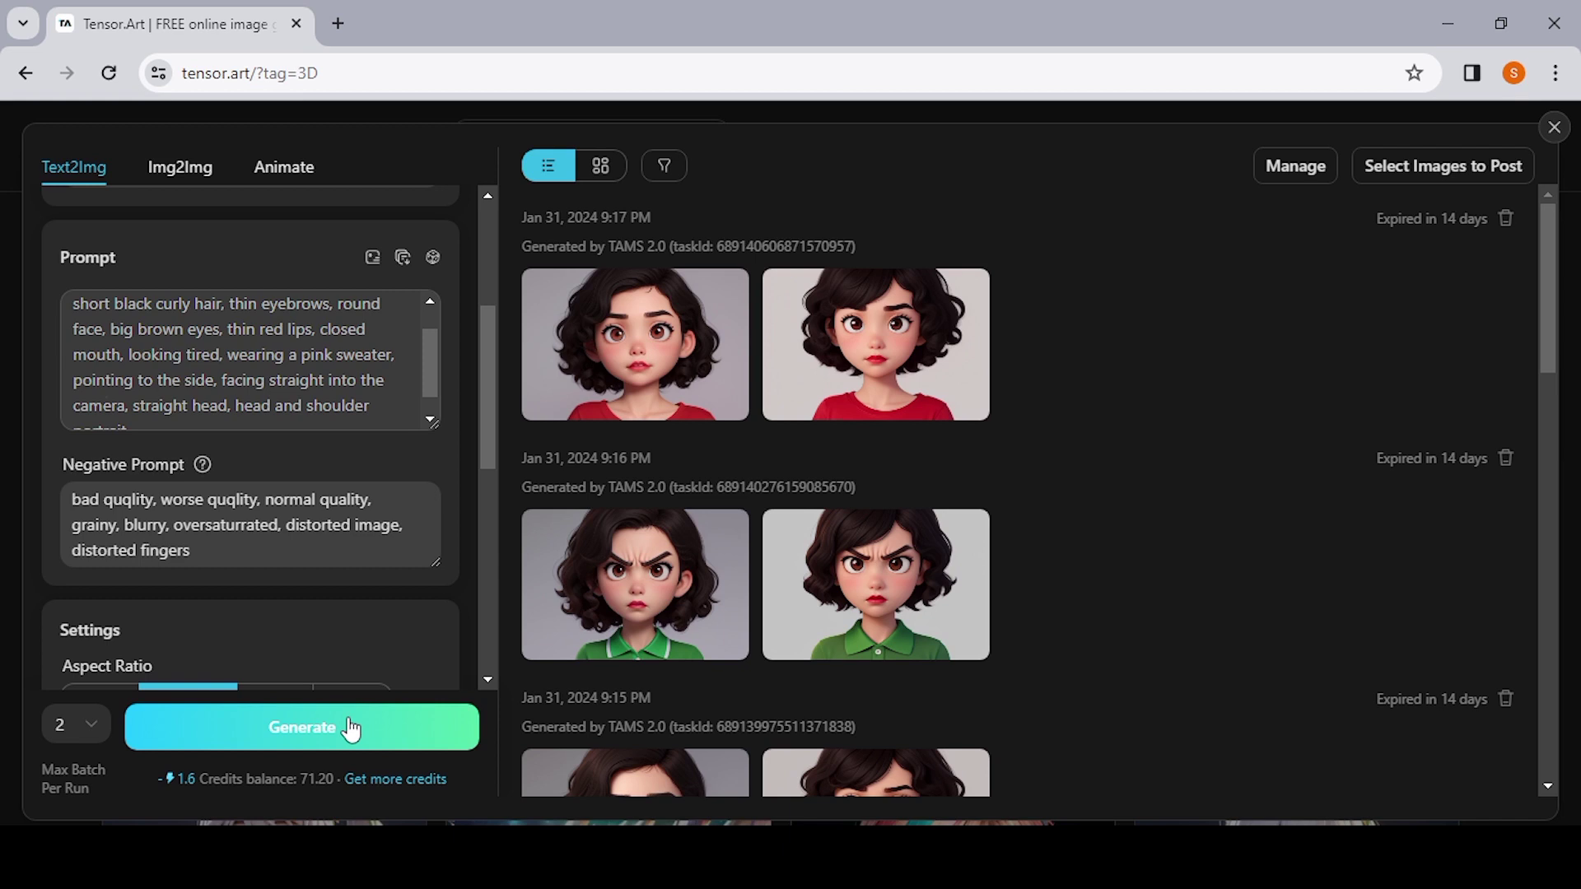
left_click(350, 728)
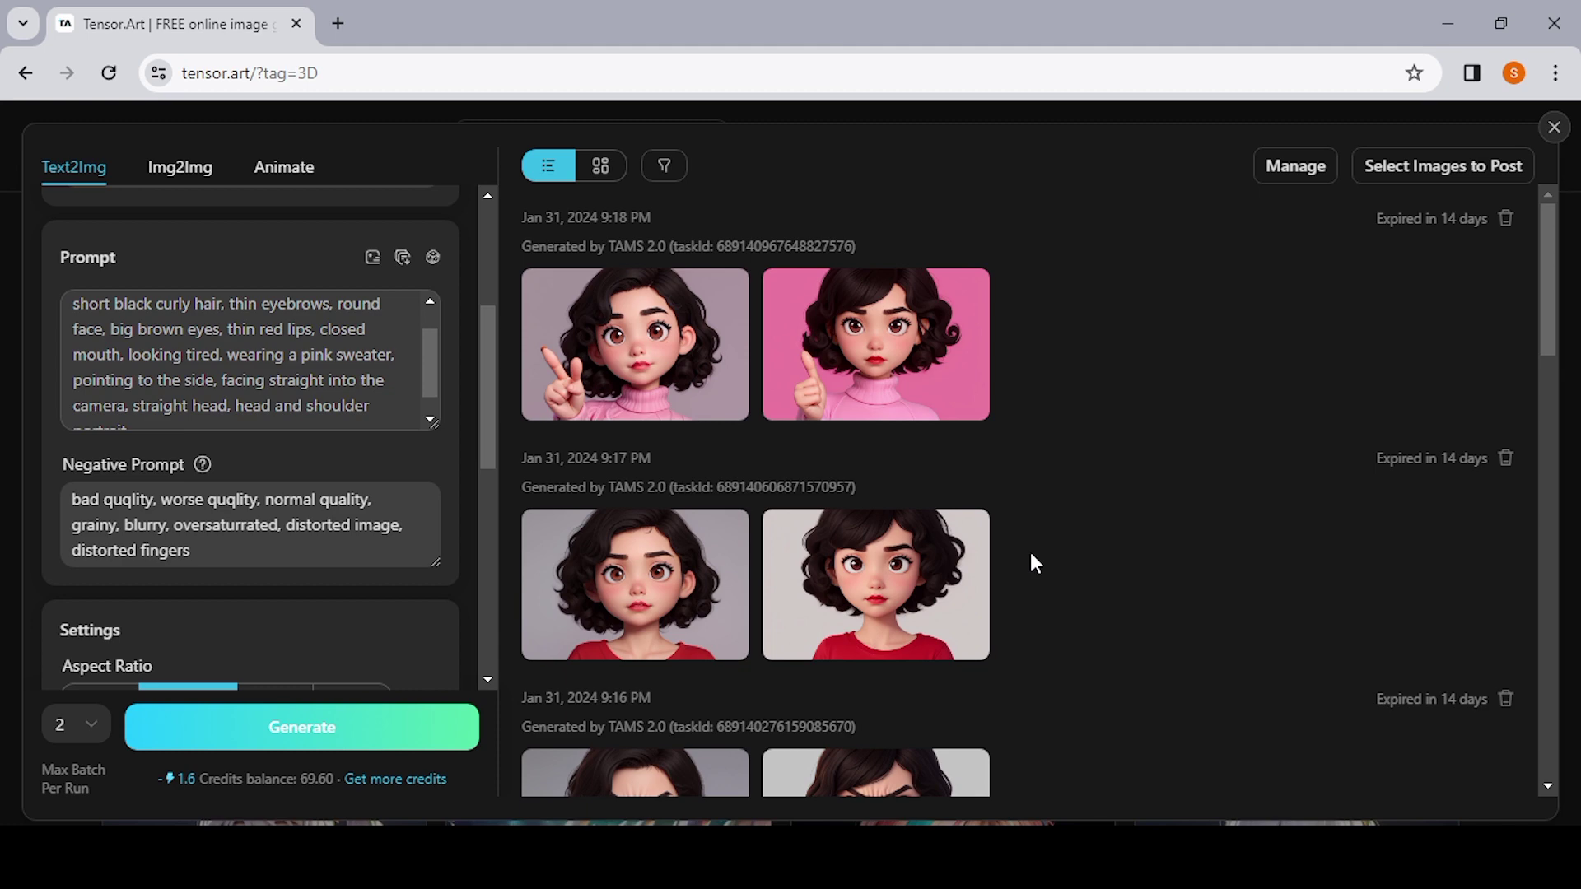
Preview the green-shirt portrait, then change the prompt colour from pink to blue.
left_click(896, 777)
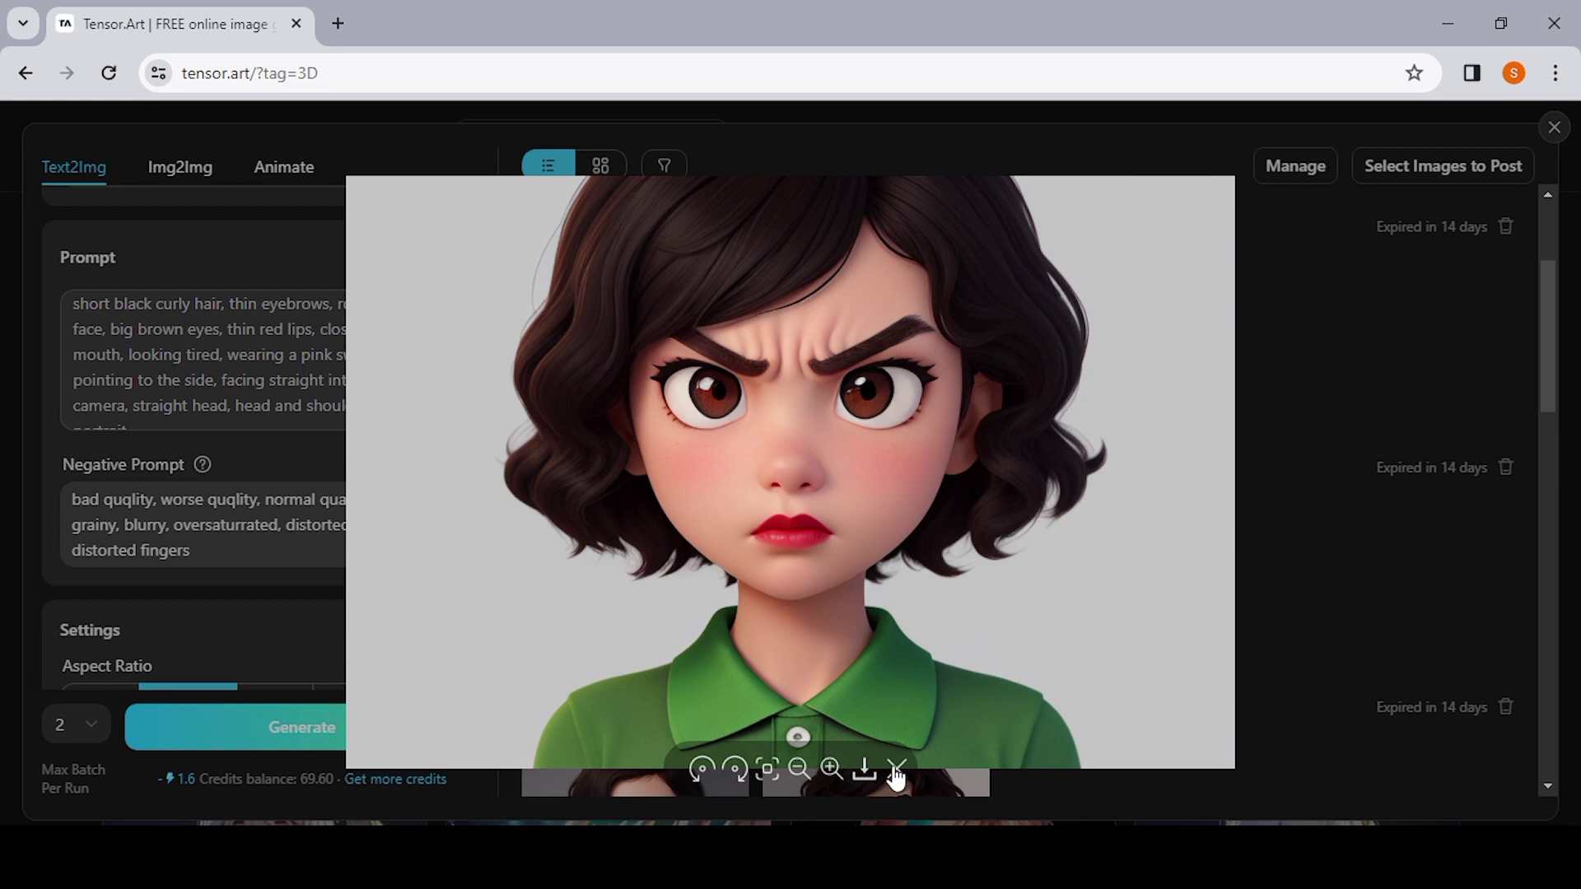
left_click(896, 773)
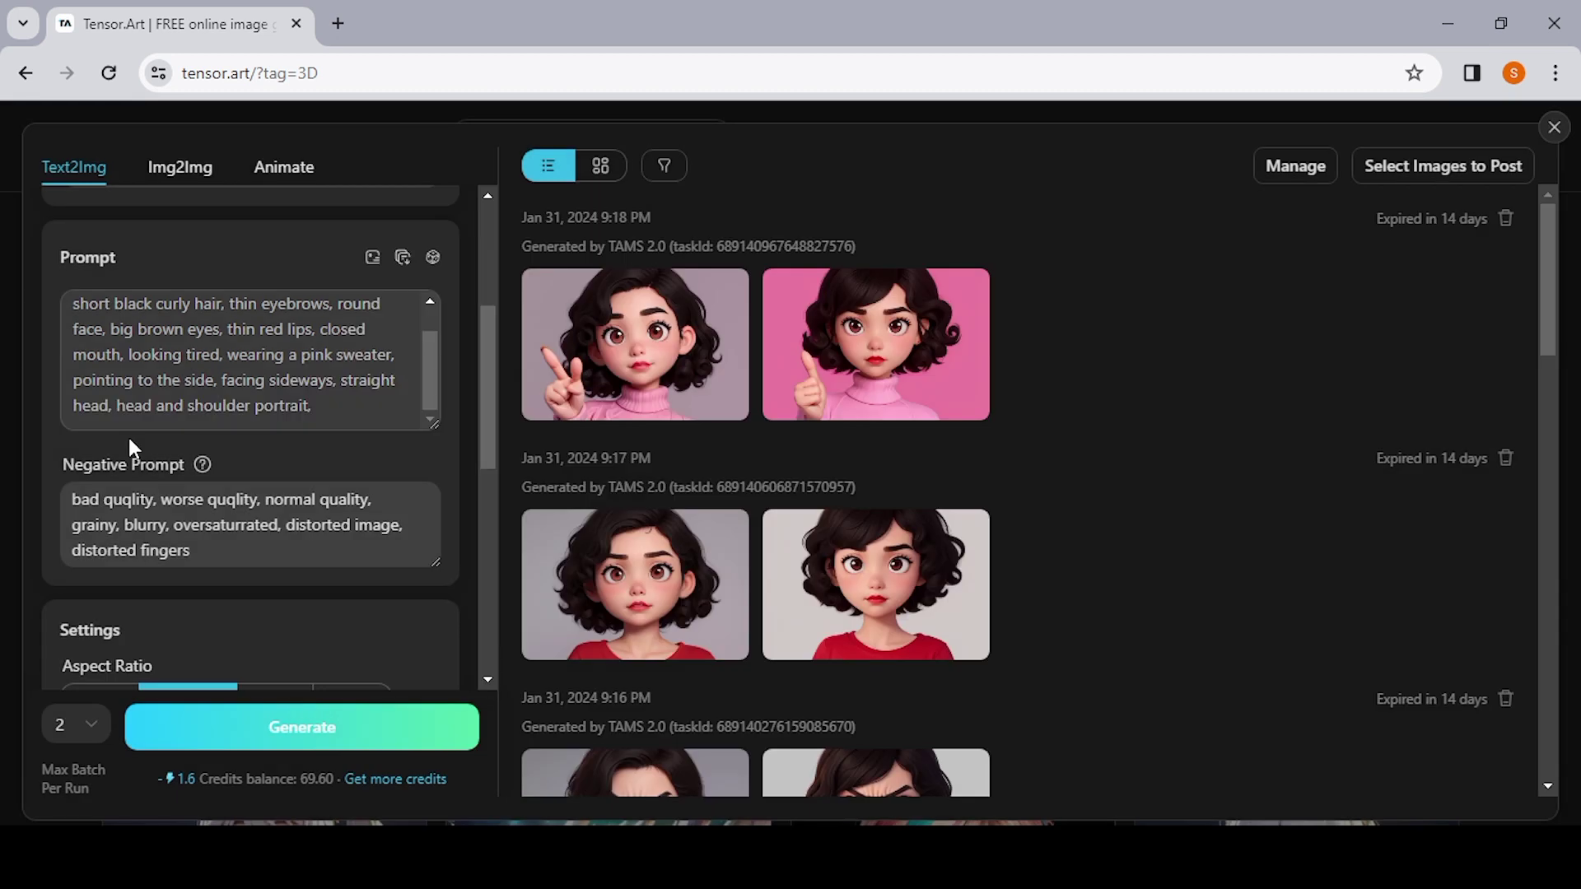
left_click(334, 379)
double_click(329, 355)
type("blue")
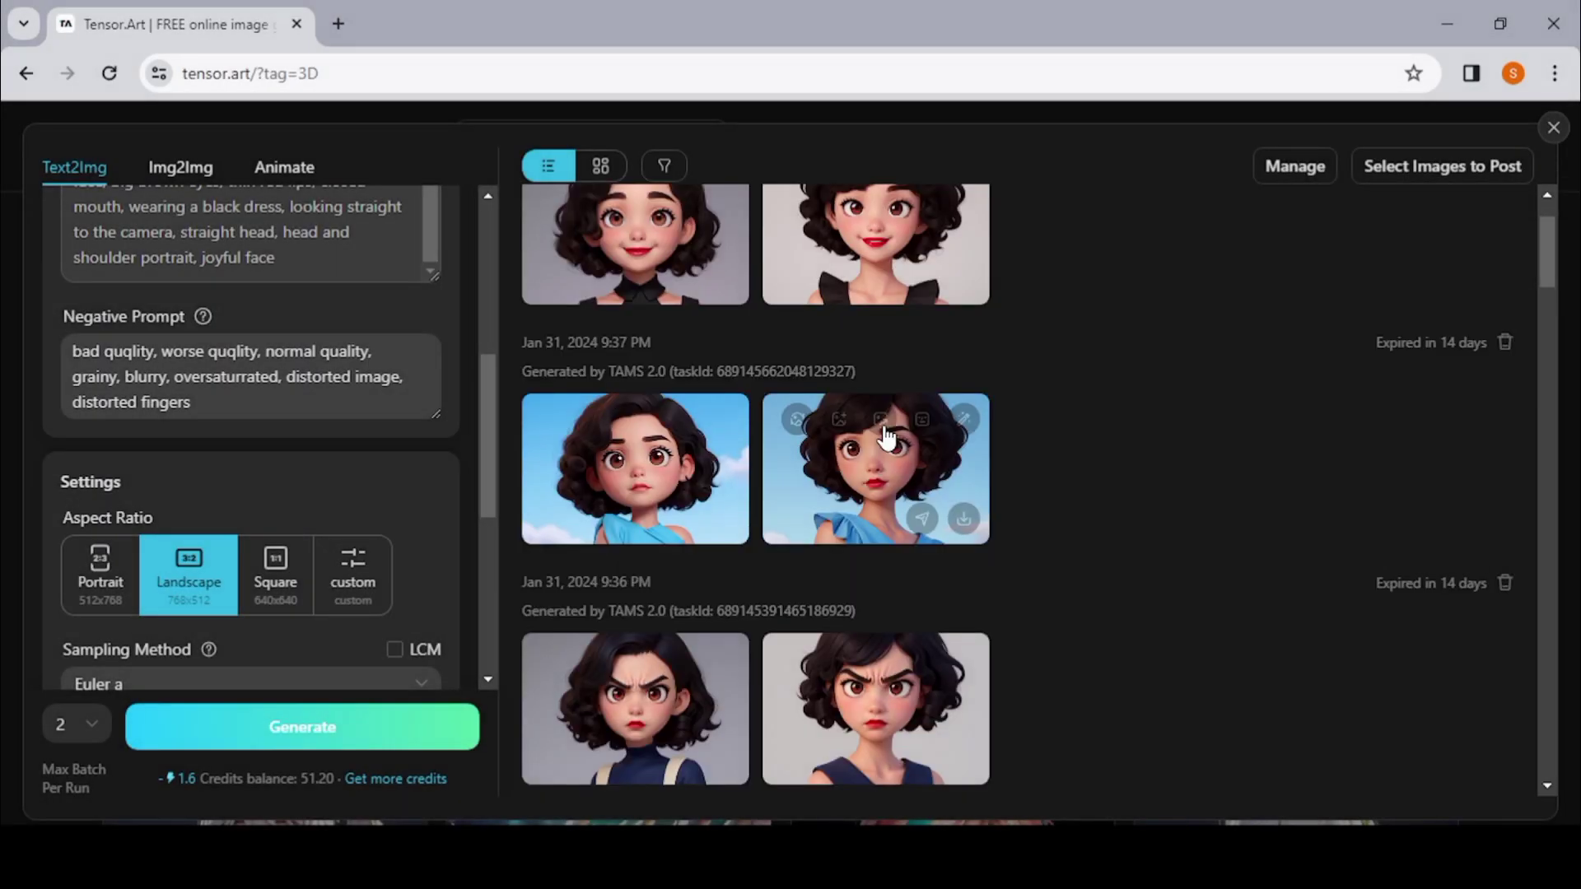
Scroll through the results gallery to compare the outfit variations, down to the black-dress pair.
scroll(882, 423, "down", 3)
scroll(885, 436, "down", 7)
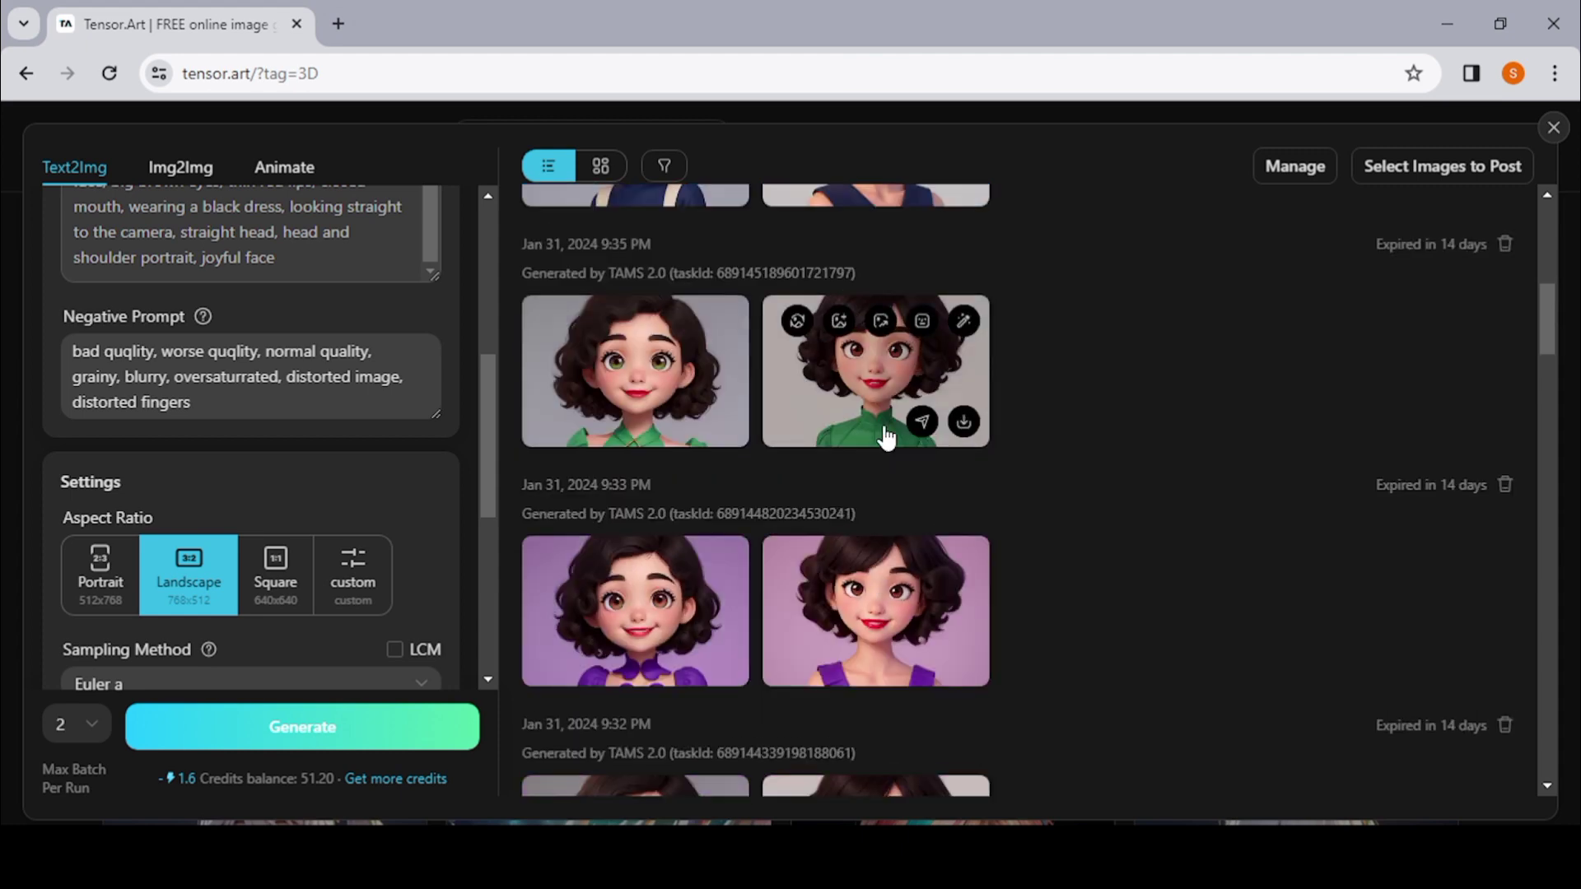
scroll(886, 437, "down", 7)
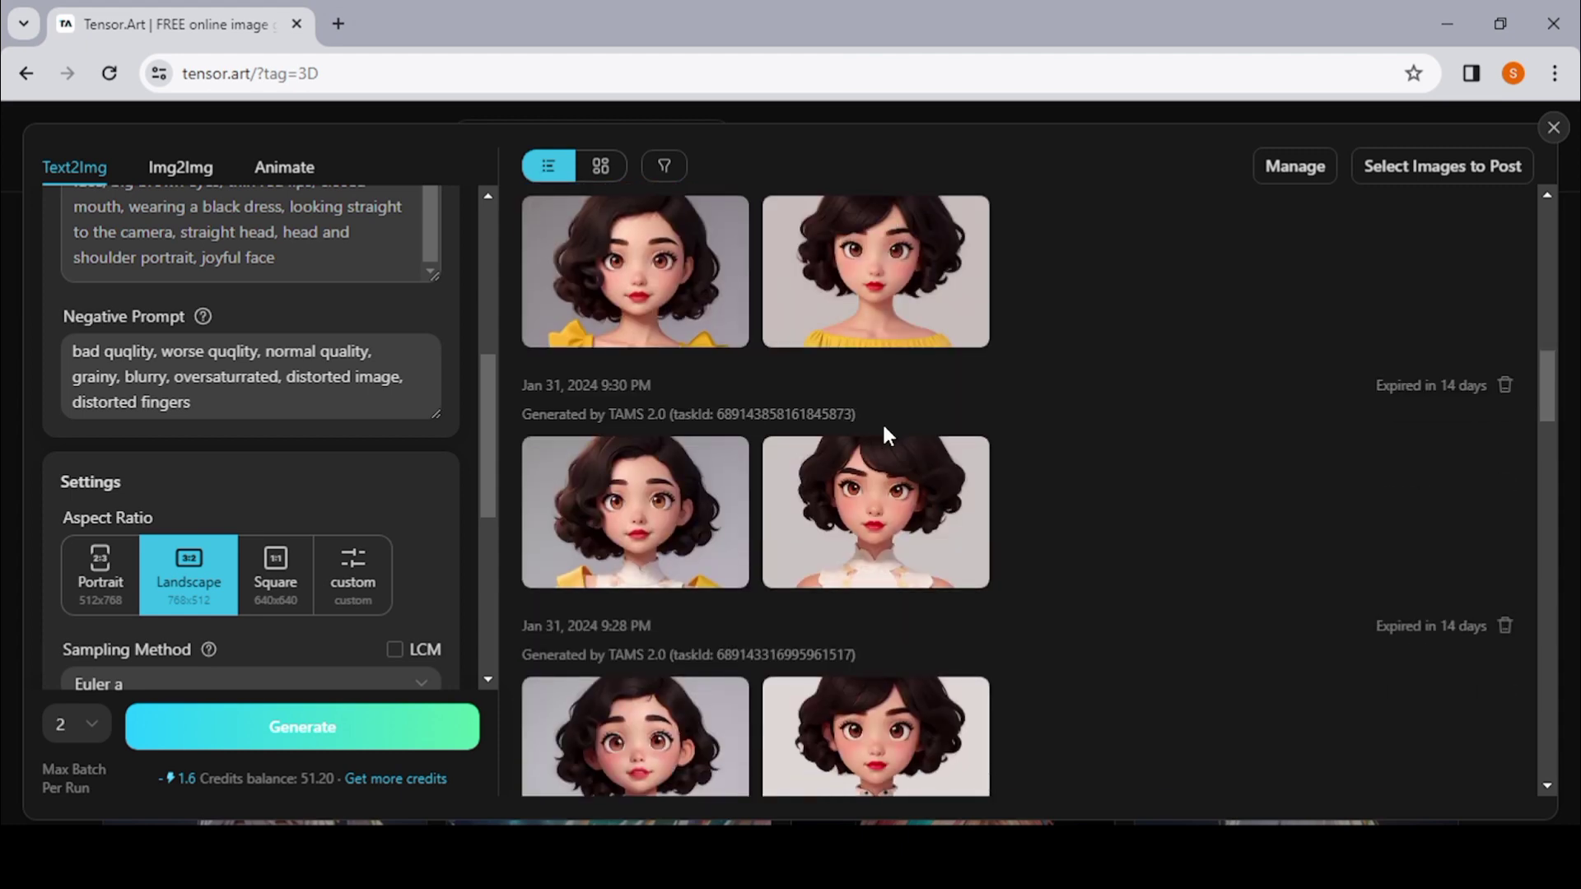
scroll(916, 502, "up", 1)
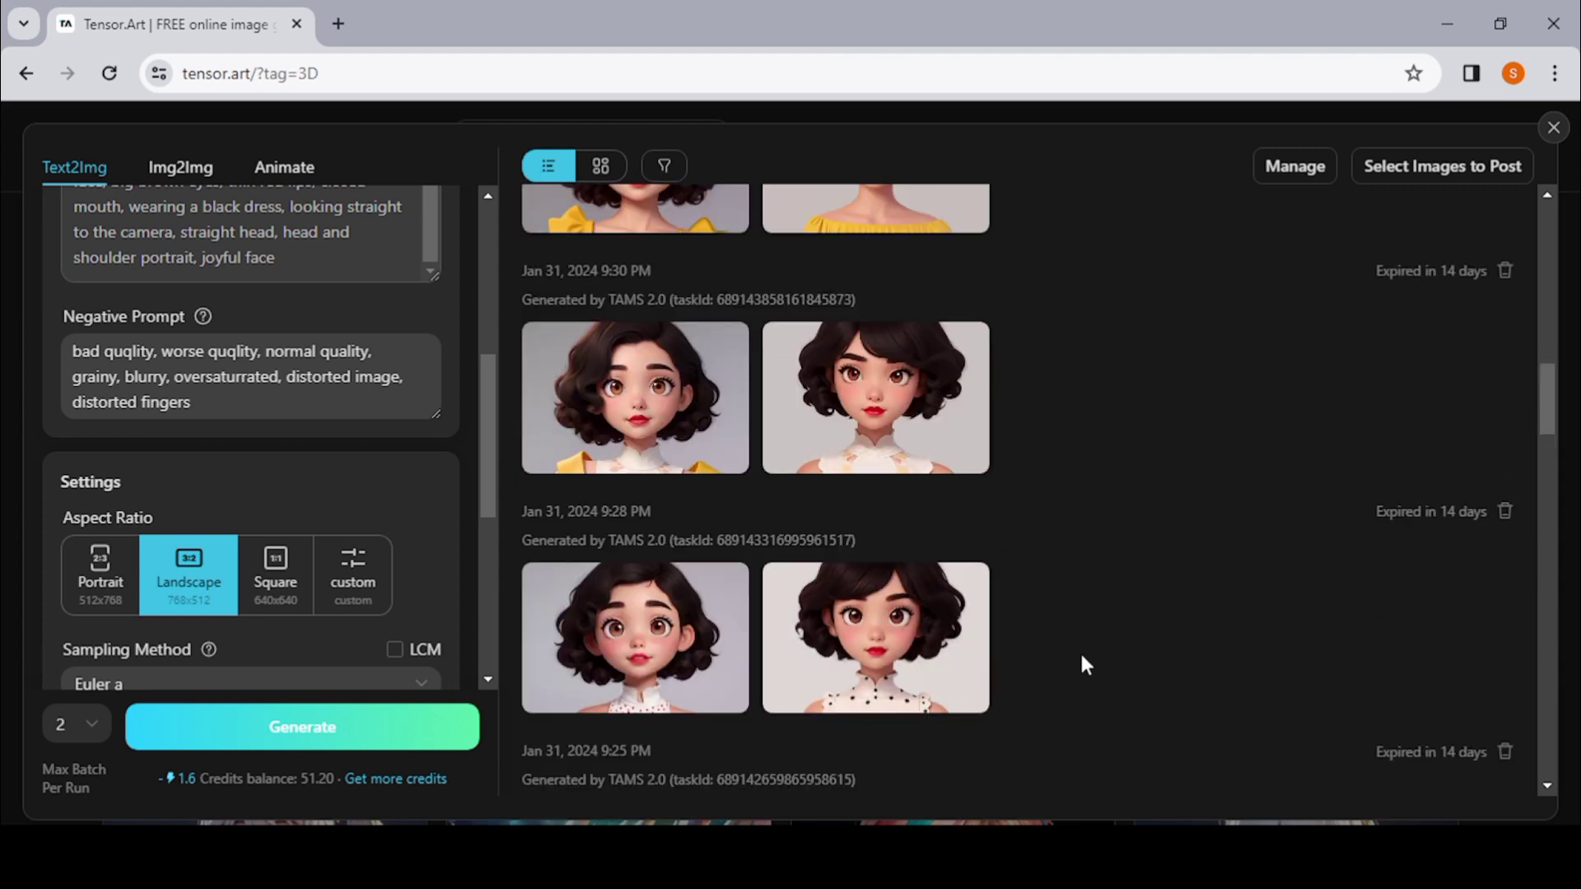
scroll(1081, 657, "up", 1)
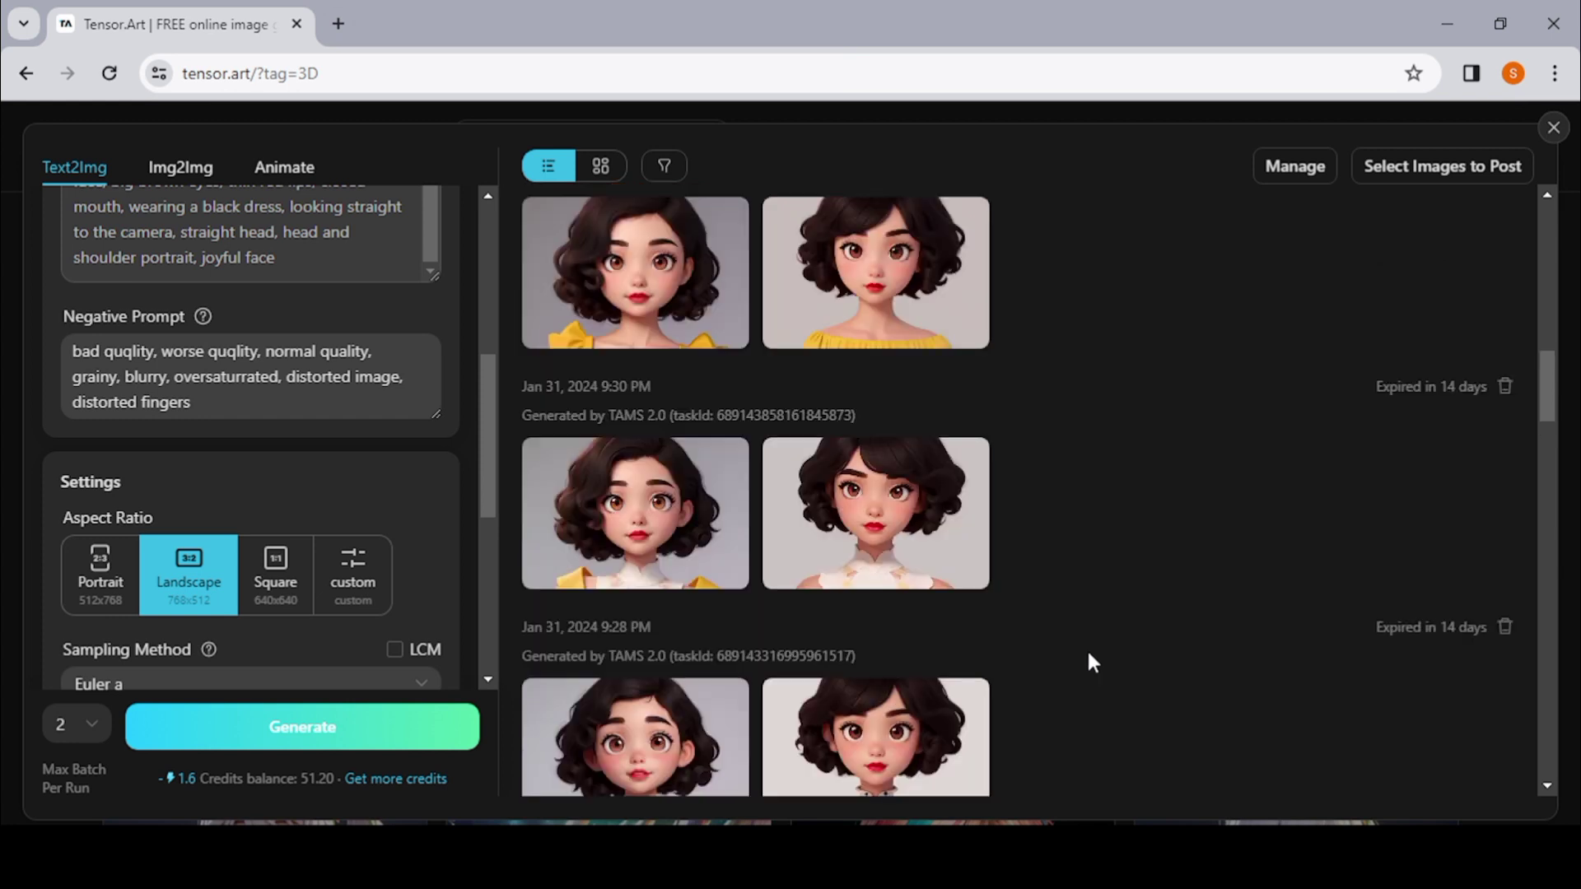
scroll(1089, 657, "up", 6)
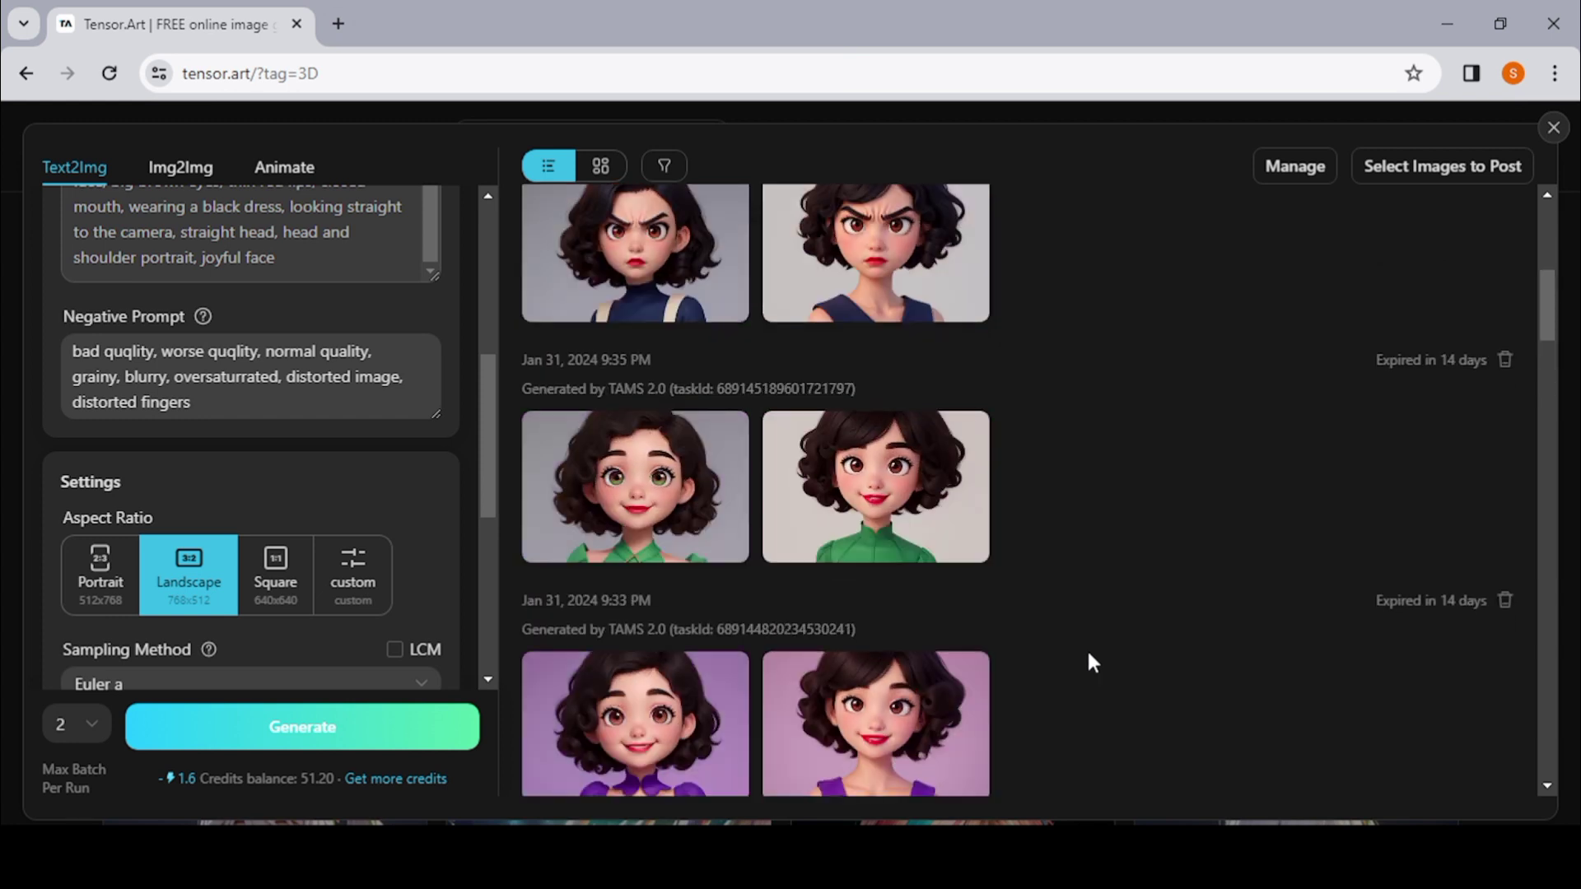
scroll(1092, 661, "up", 5)
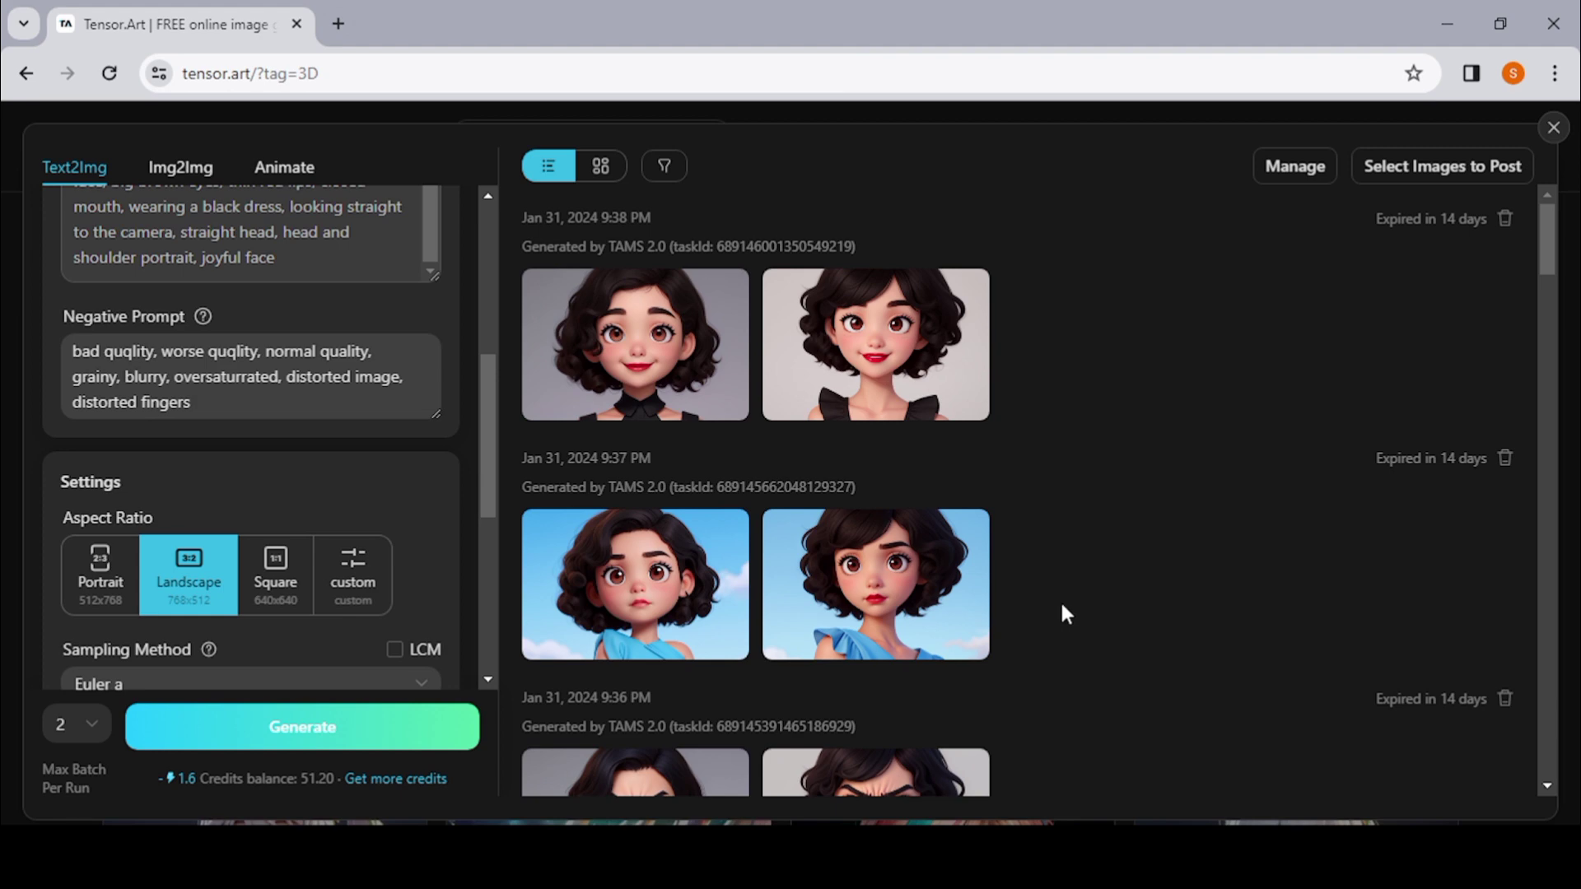
scroll(1062, 606, "down", 9)
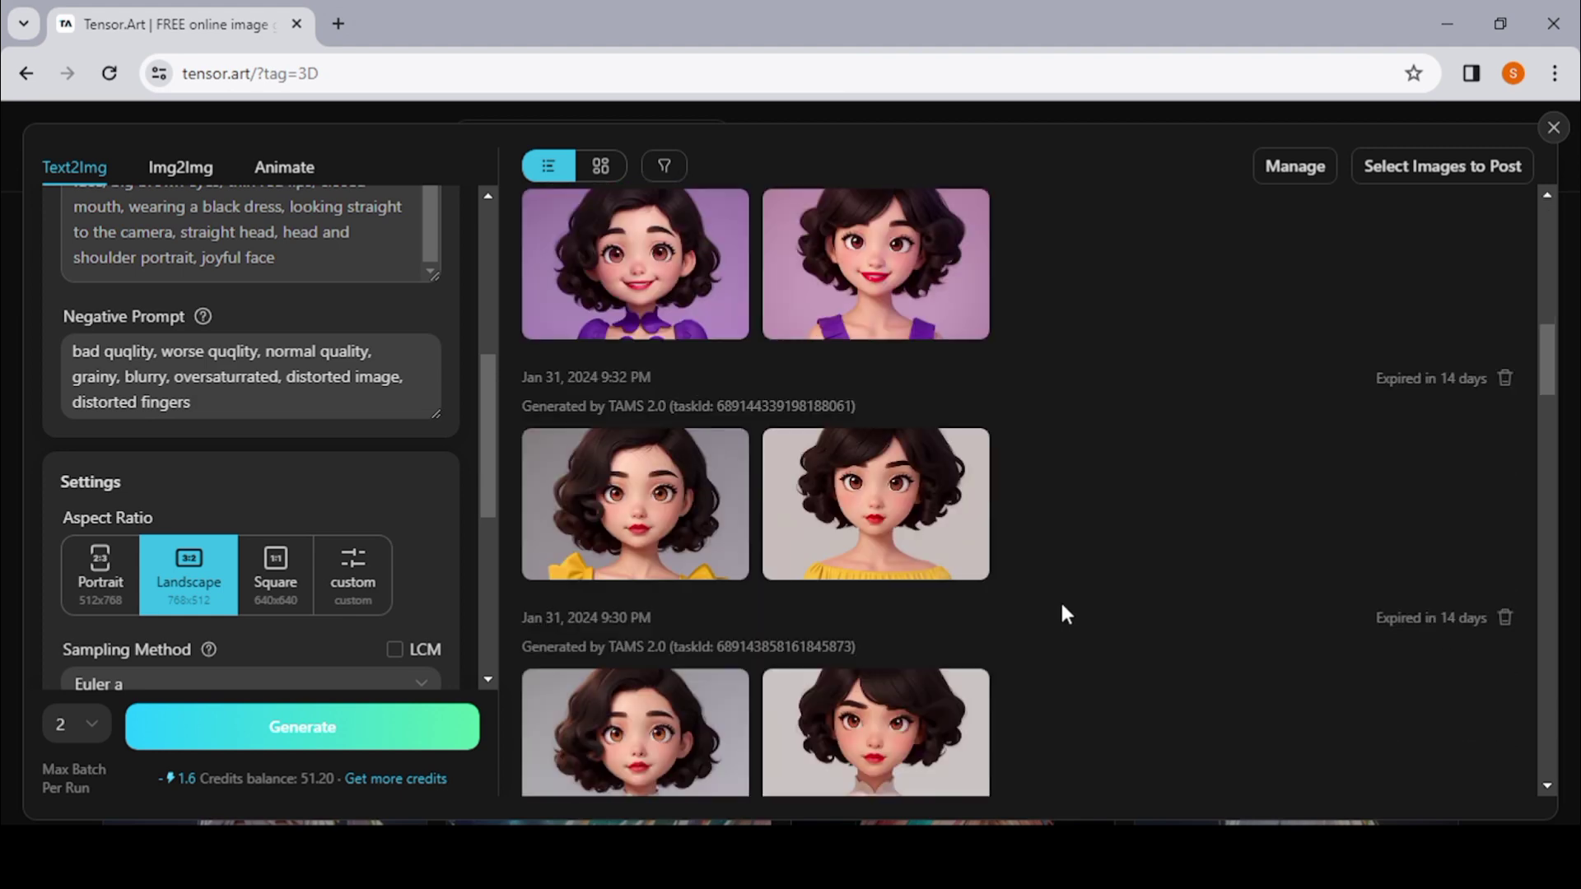
scroll(1062, 614, "down", 2)
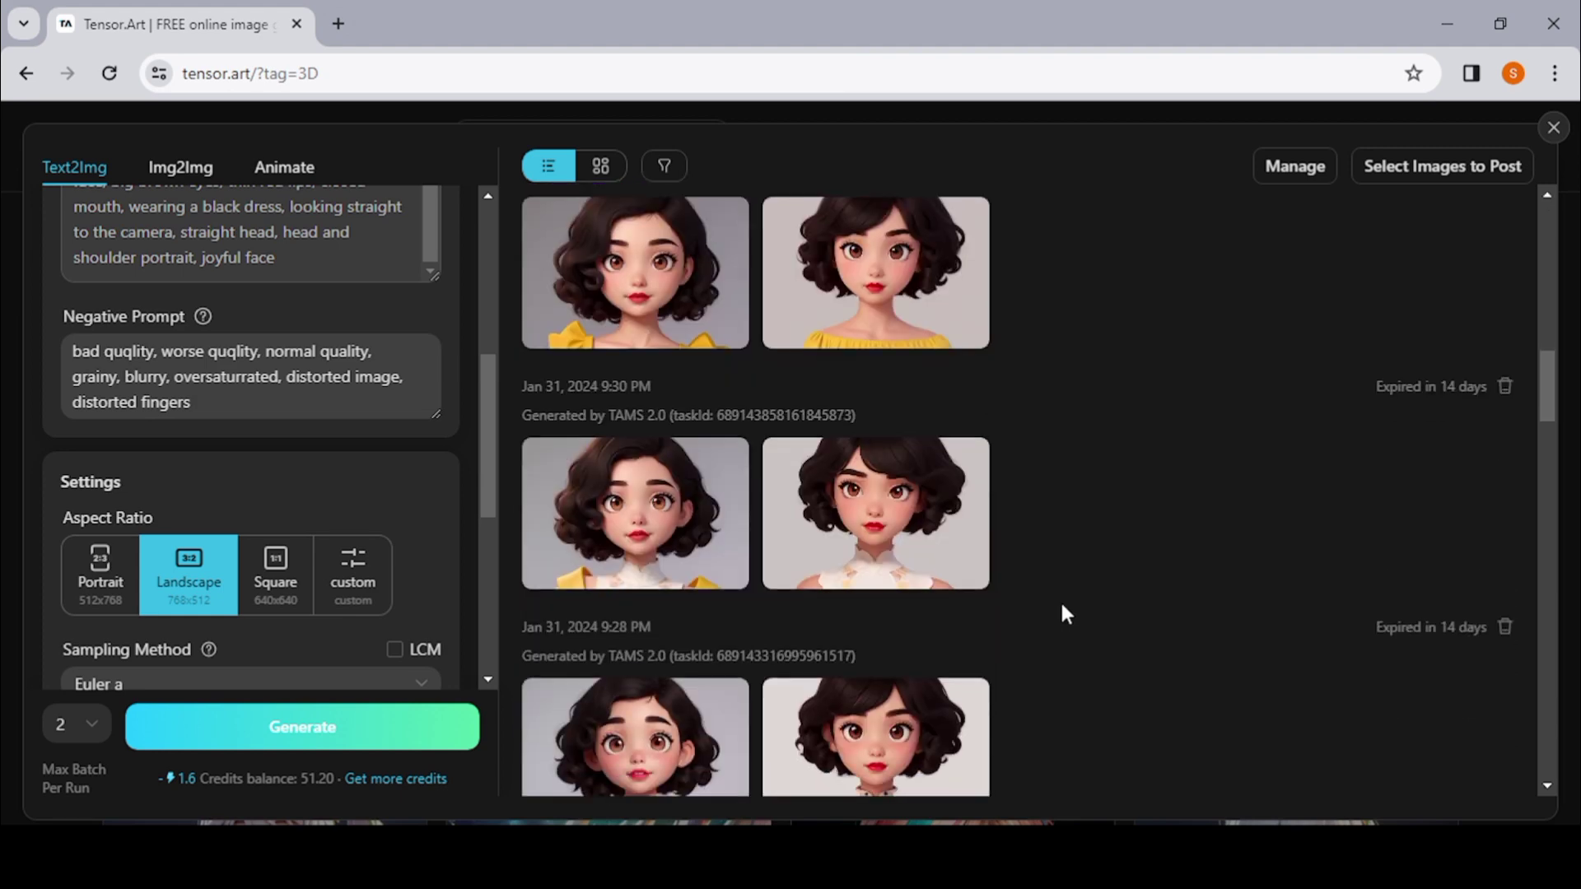
Download the enlarged white high-necked top portrait, then download another generated portrait.
double_click(877, 537)
left_click(877, 537)
left_click(878, 537)
left_click(877, 537)
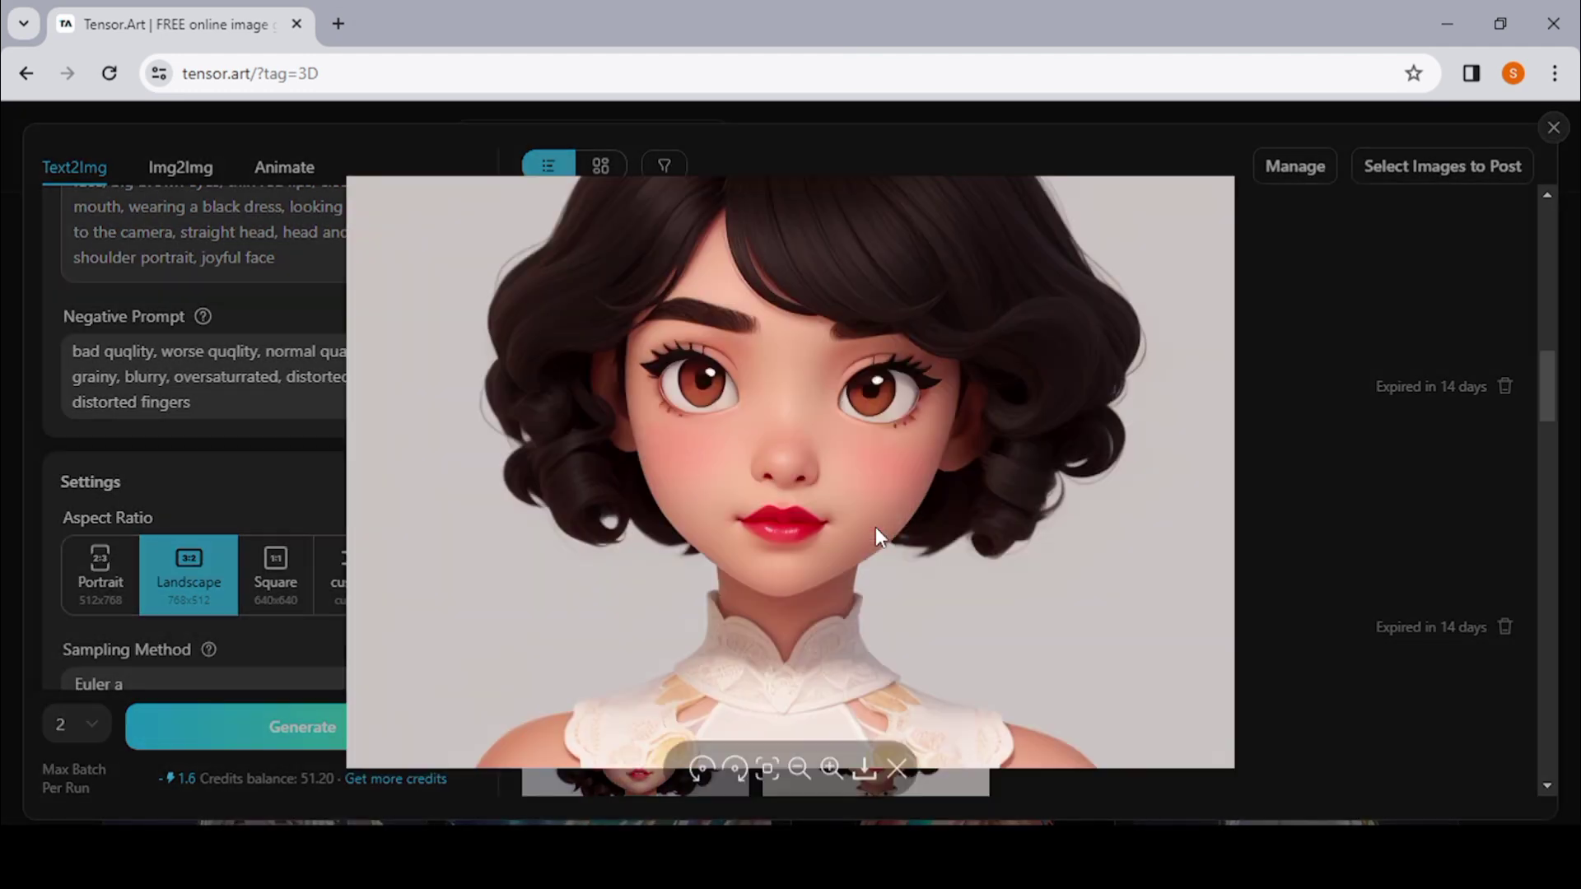
left_click(864, 774)
left_click(1270, 356)
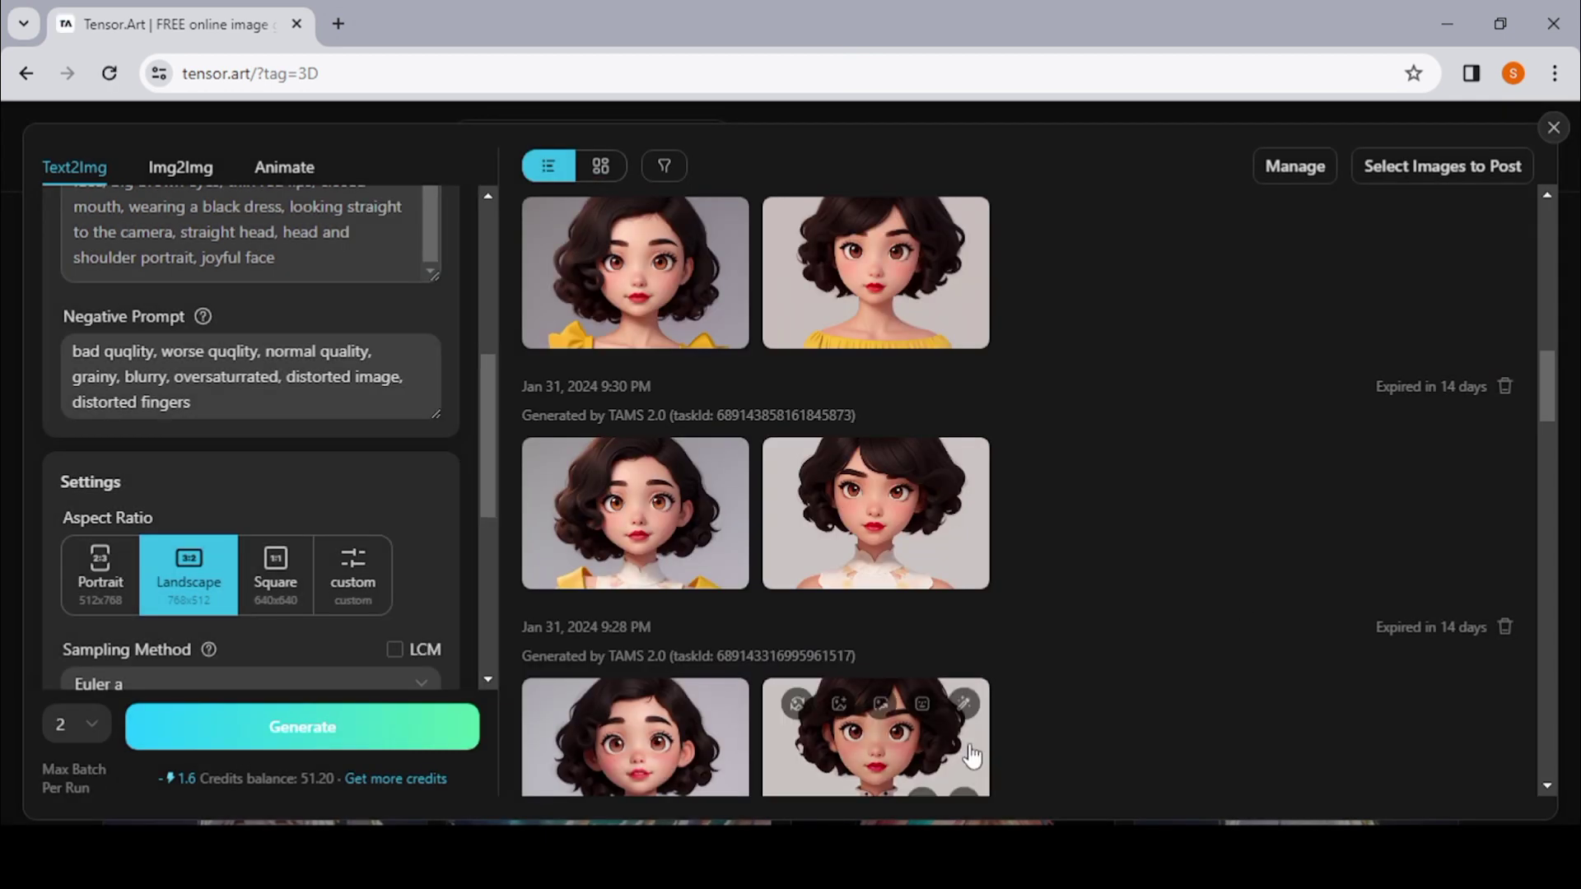
left_click(963, 323)
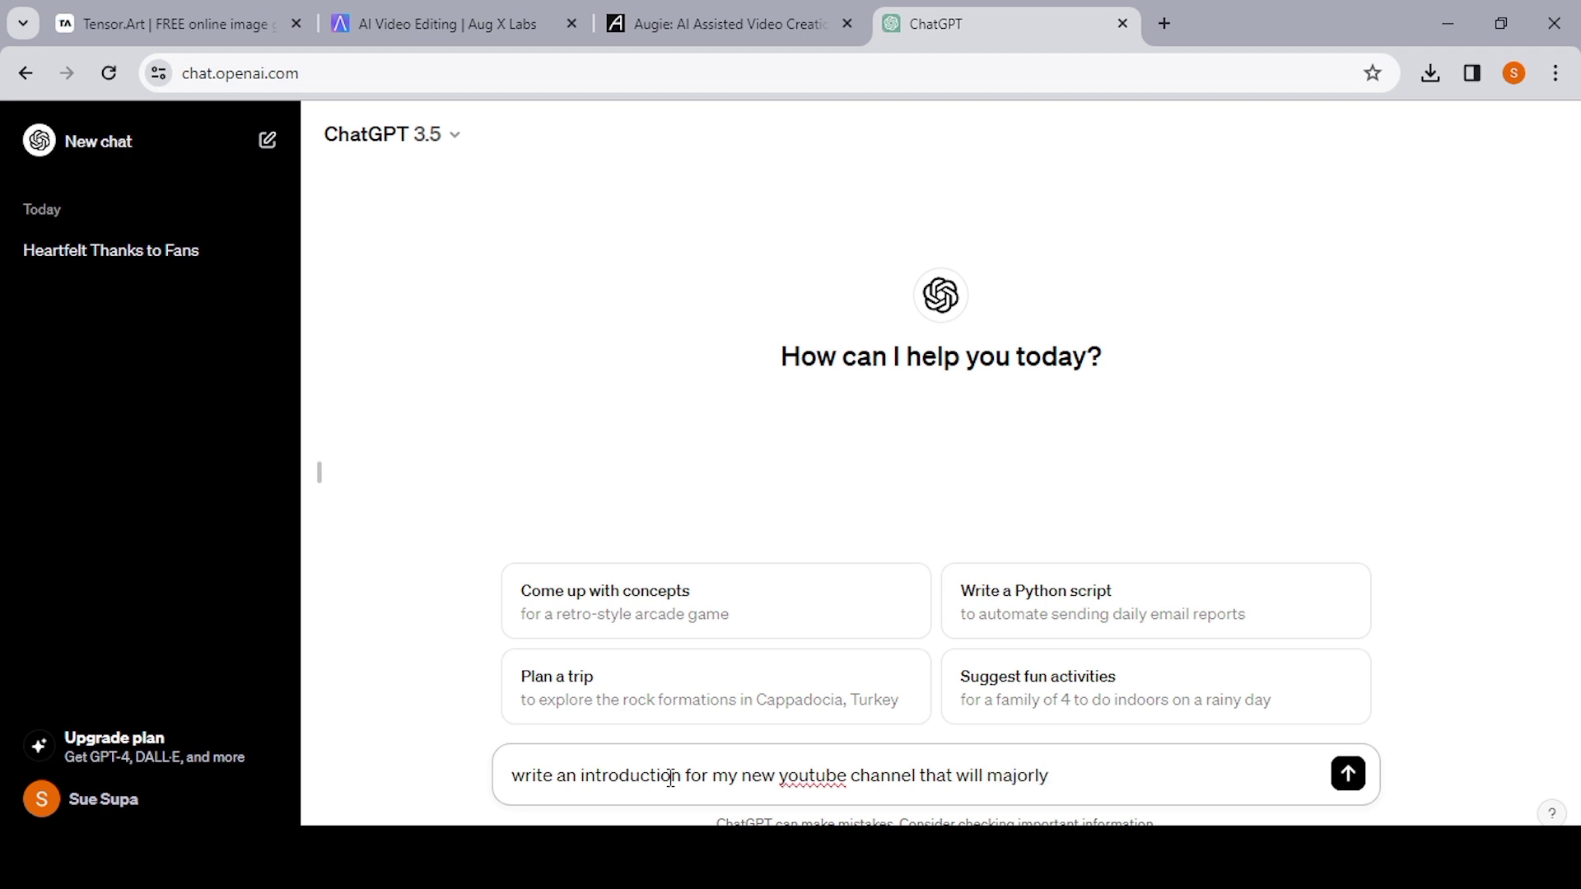
Complete the request with 'that will majorly focus on AI tools' and send it to ChatGPT.
type(" focus on AI tools")
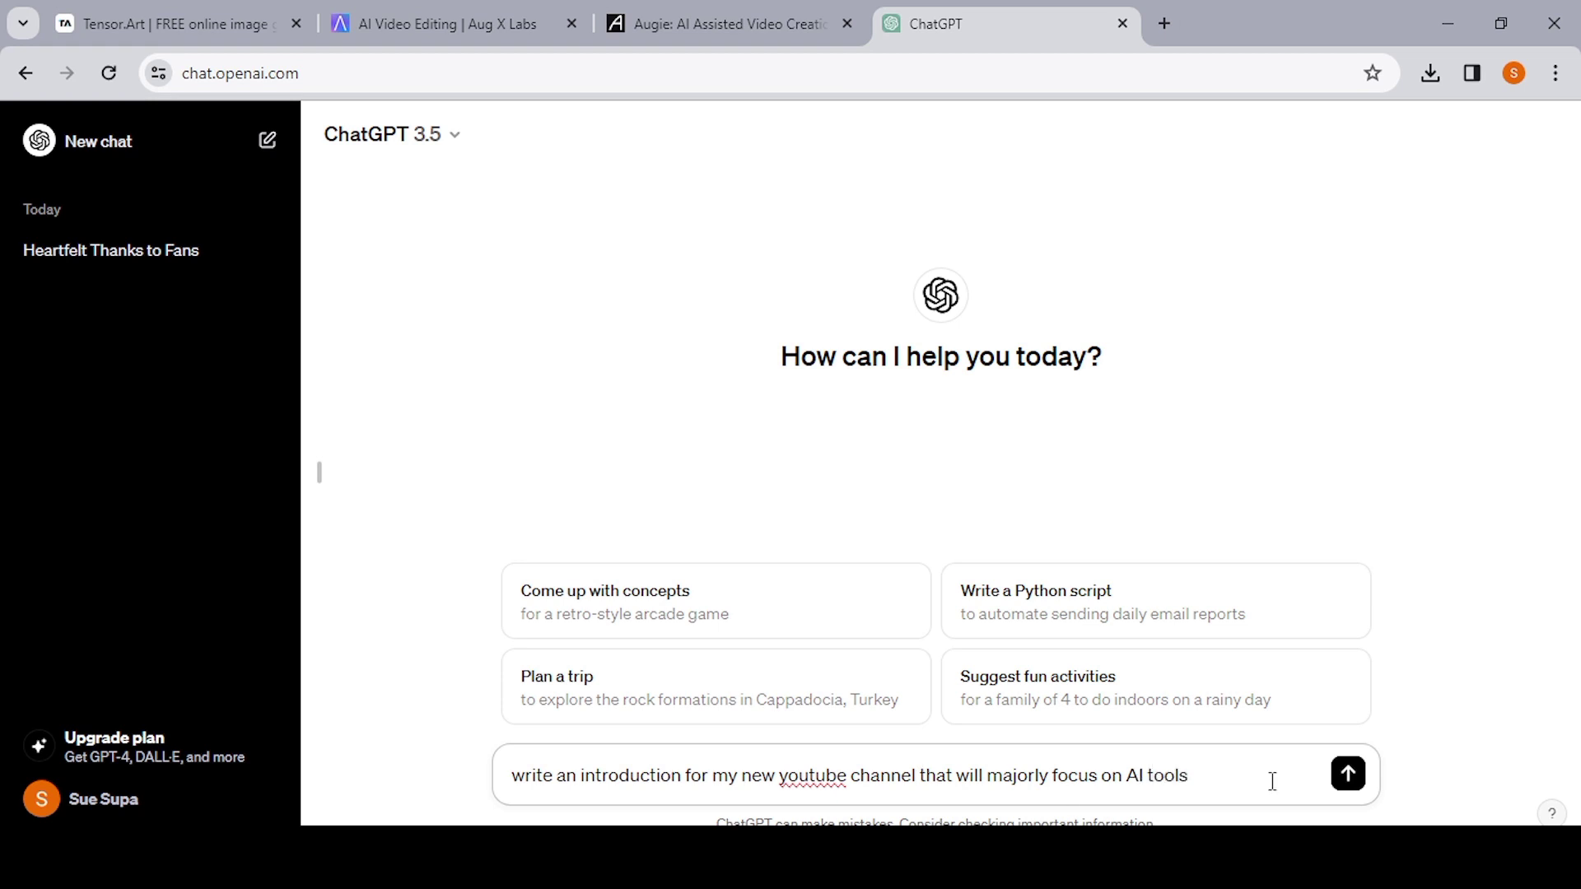
left_click(1349, 775)
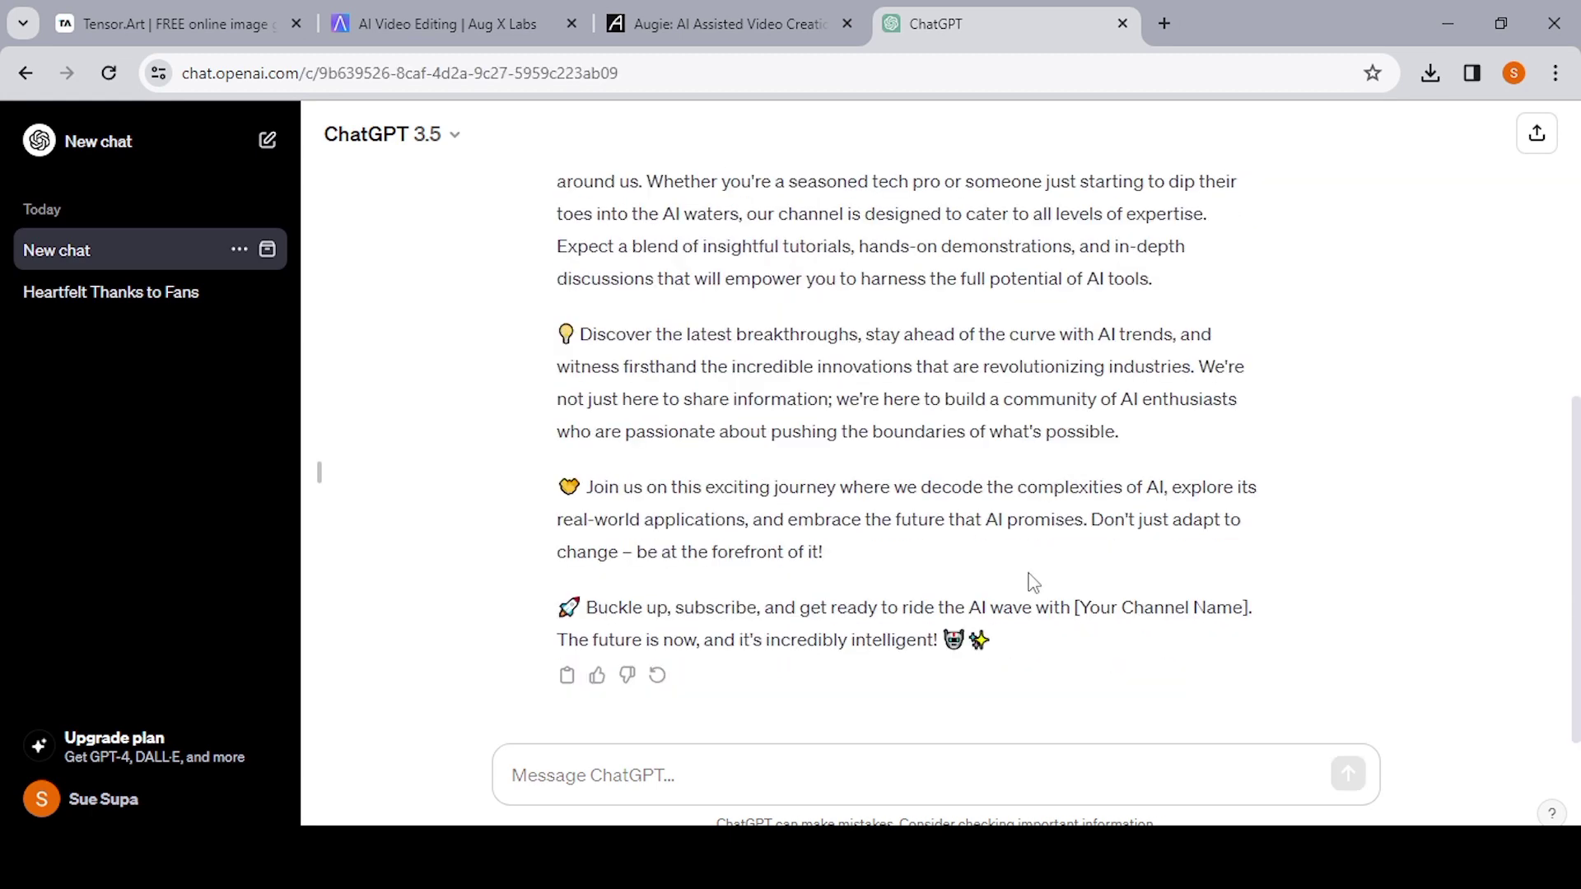
Scroll back to the reply and copy its opening 'Hello, AI enthusiasts' paragraph.
scroll(1033, 582, "up", 4)
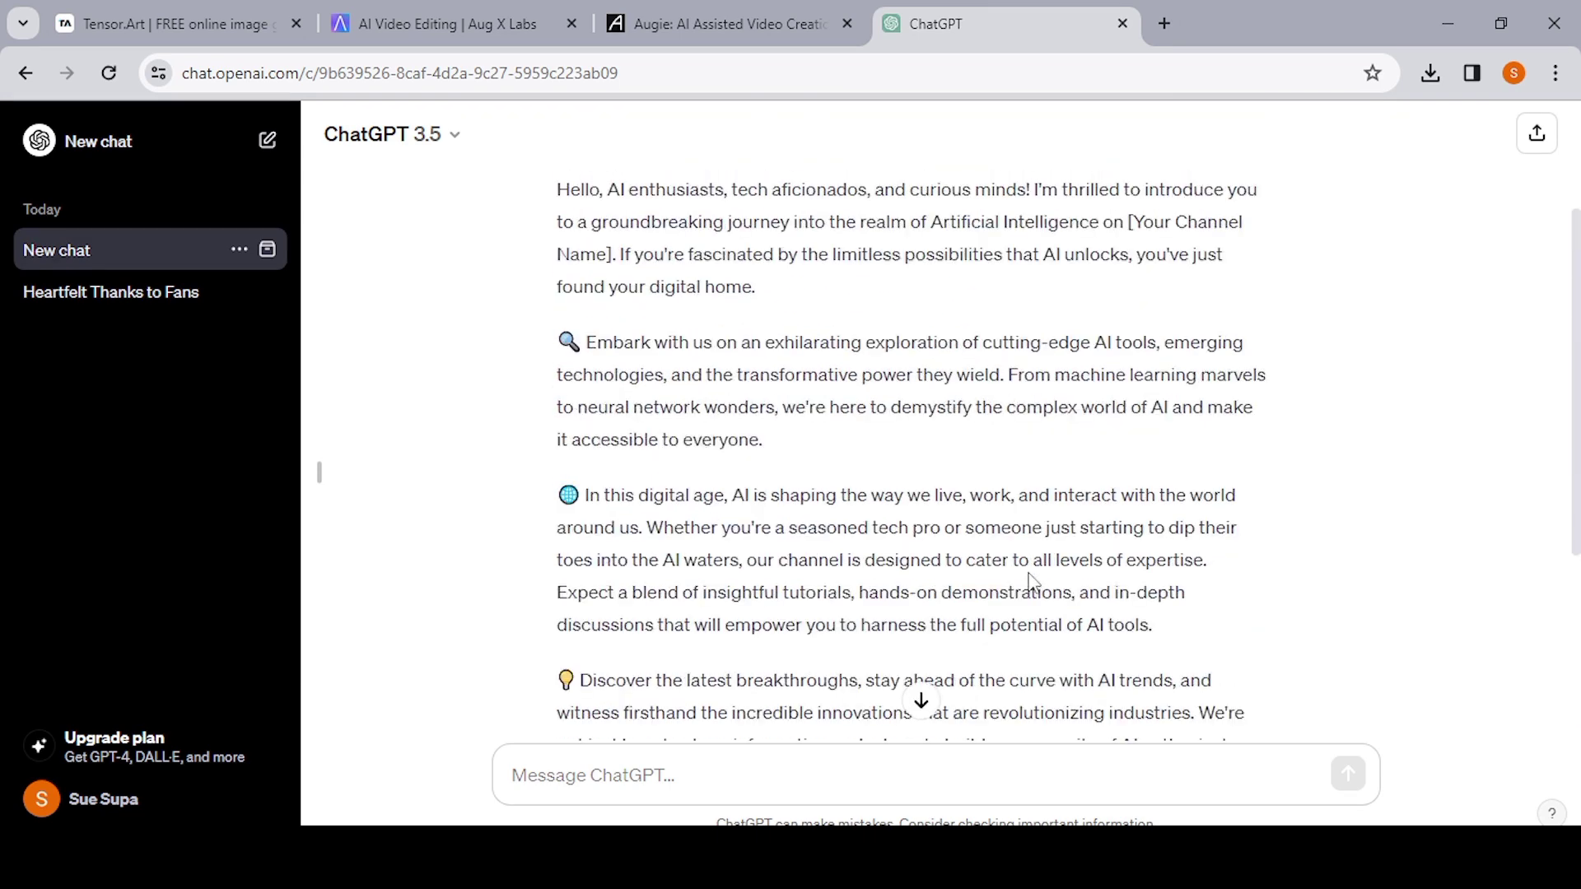
scroll(1031, 582, "up", 3)
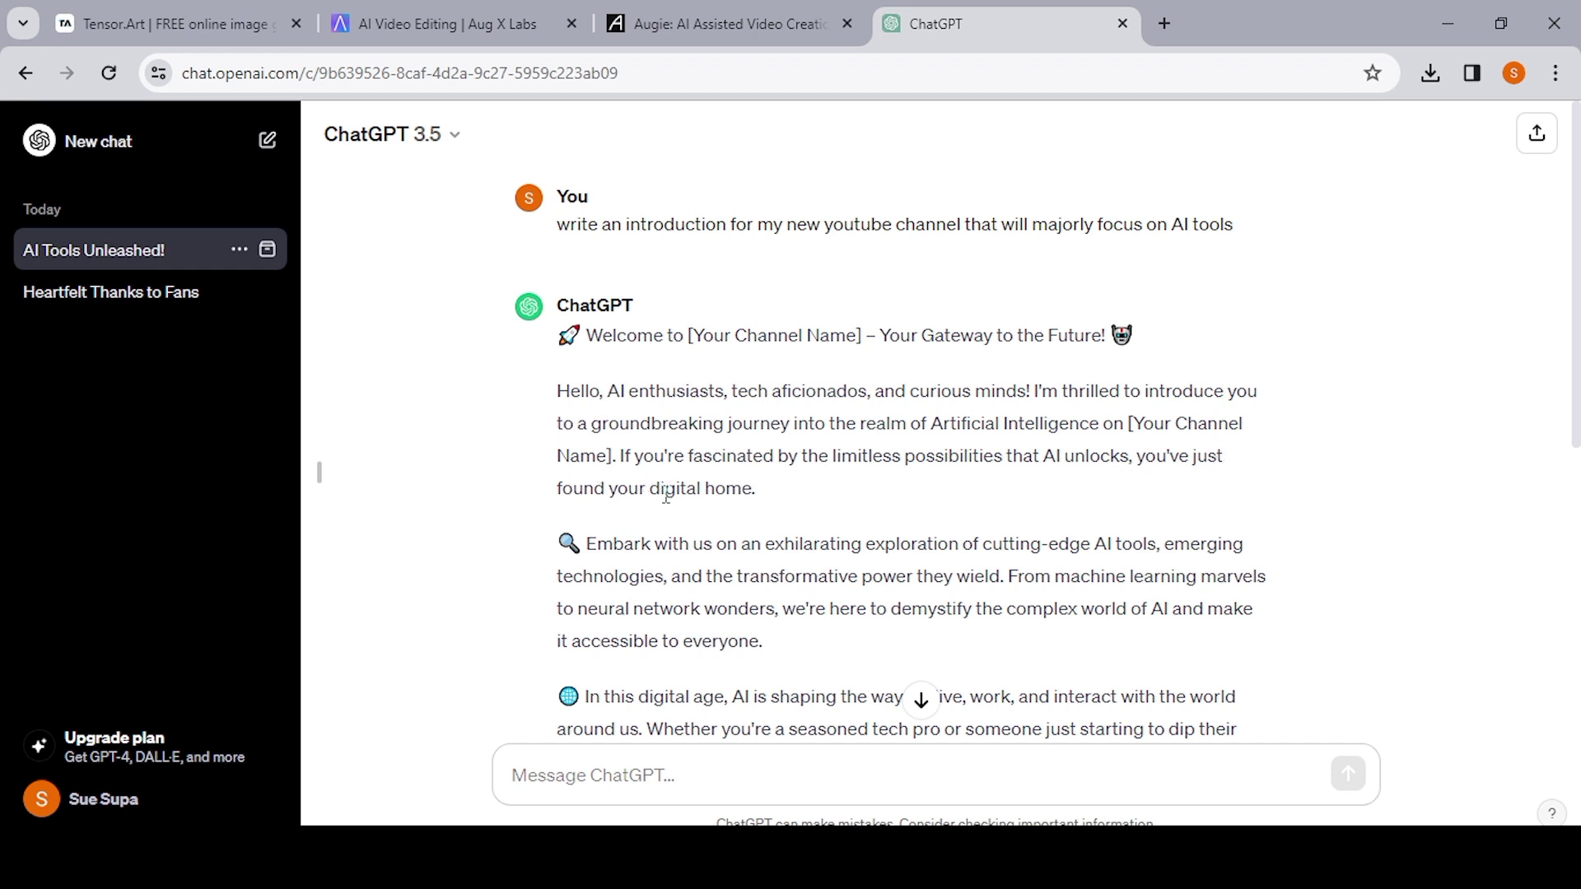
triple_click(756, 498)
key("ctrl+c")
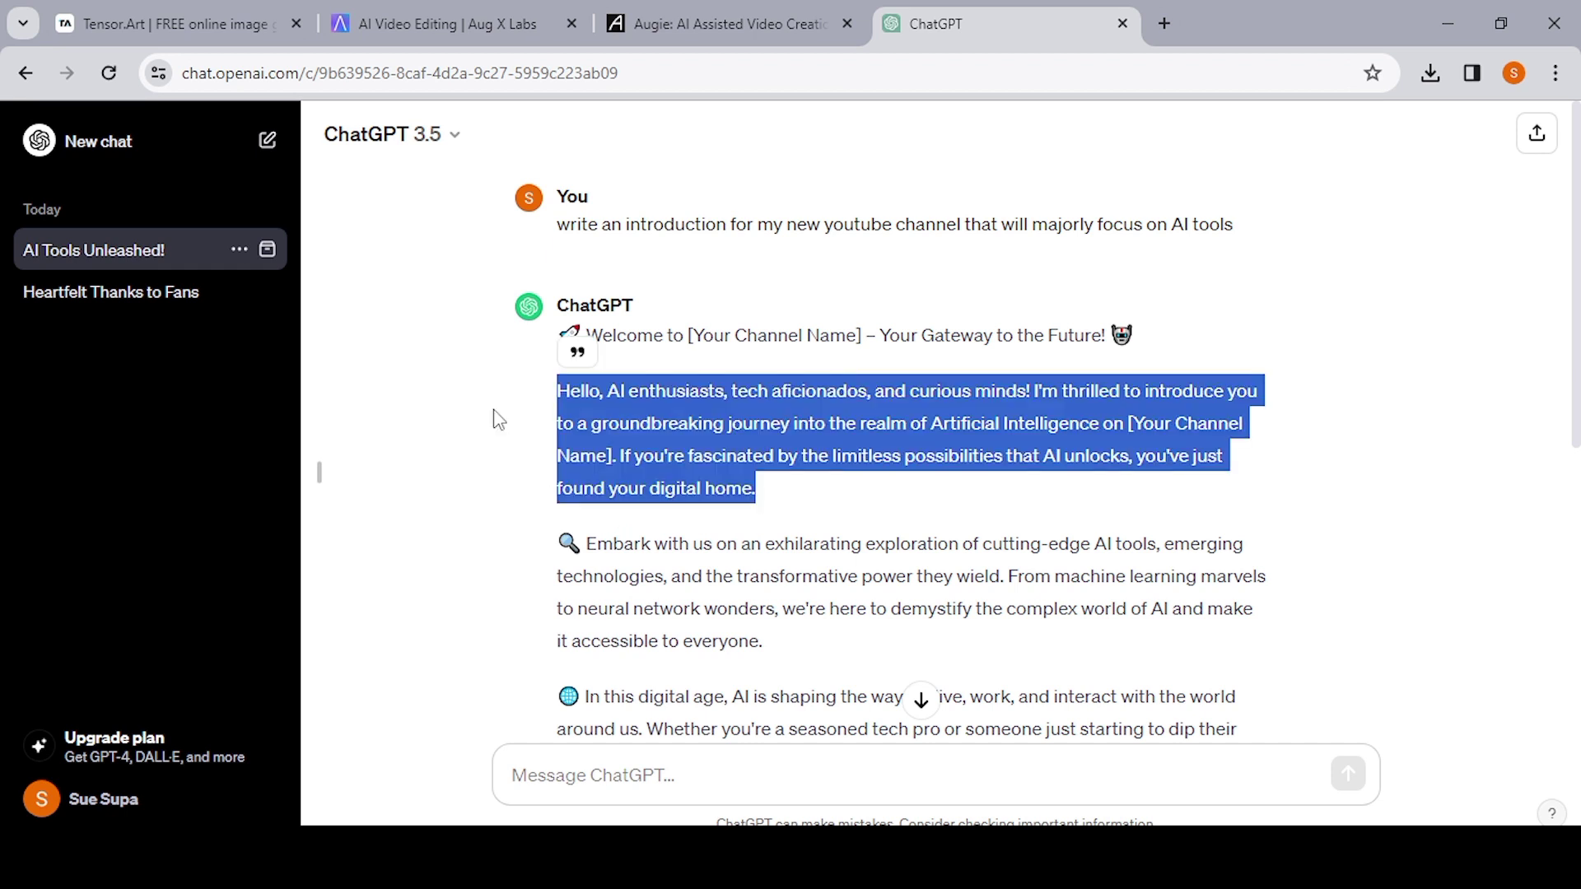
right_click(600, 418)
left_click(639, 444)
Paste the copied 'Hello, AI enthusiasts' intro paragraph into Augie's empty script box.
left_click(693, 22)
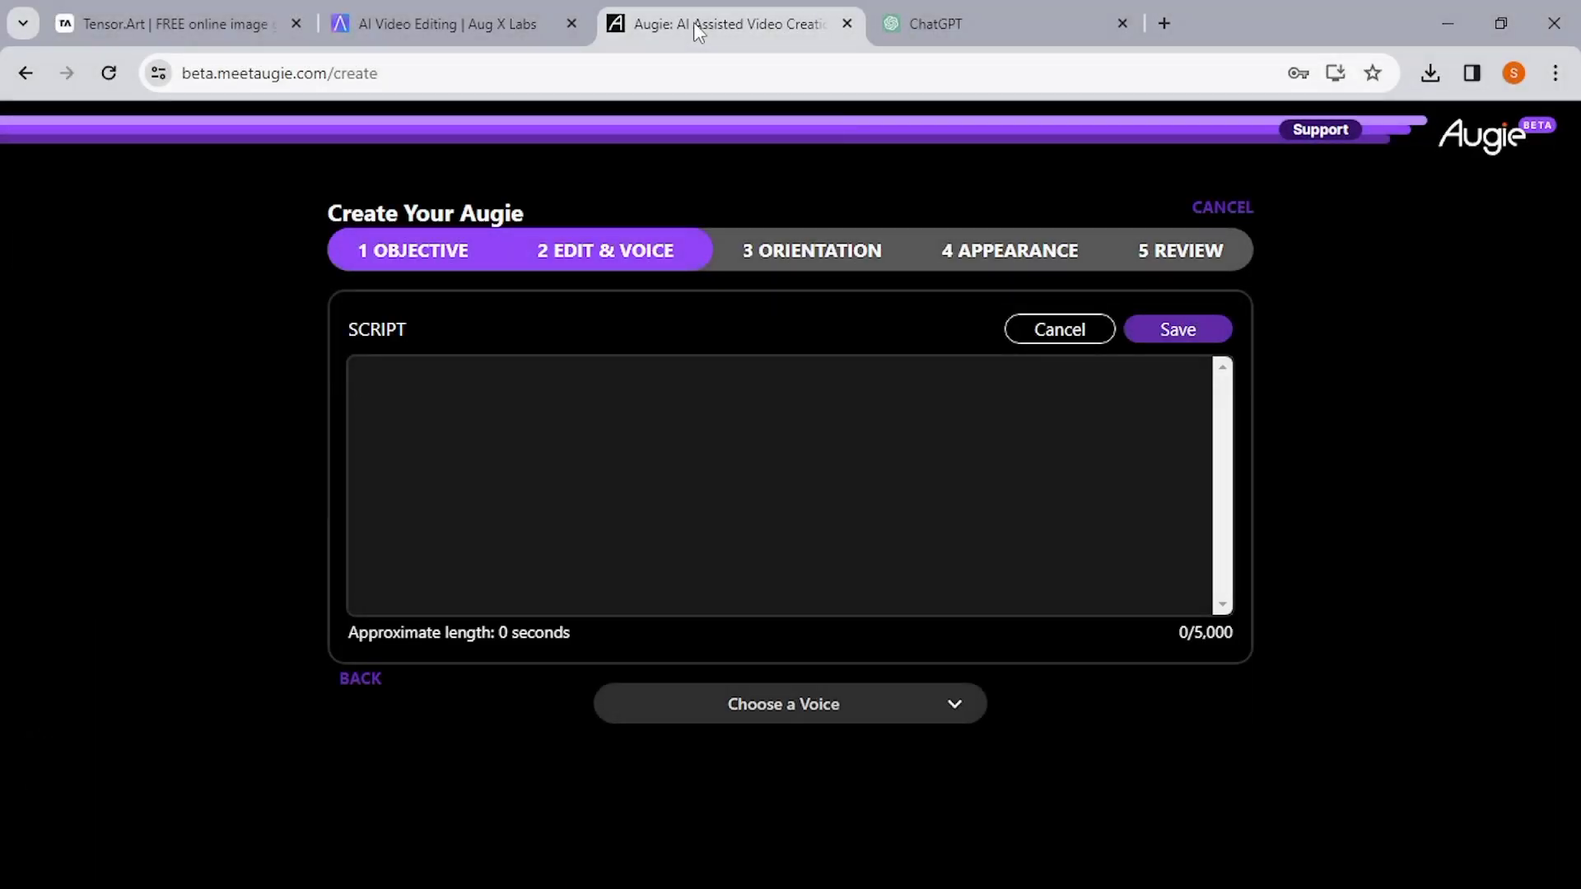
right_click(397, 396)
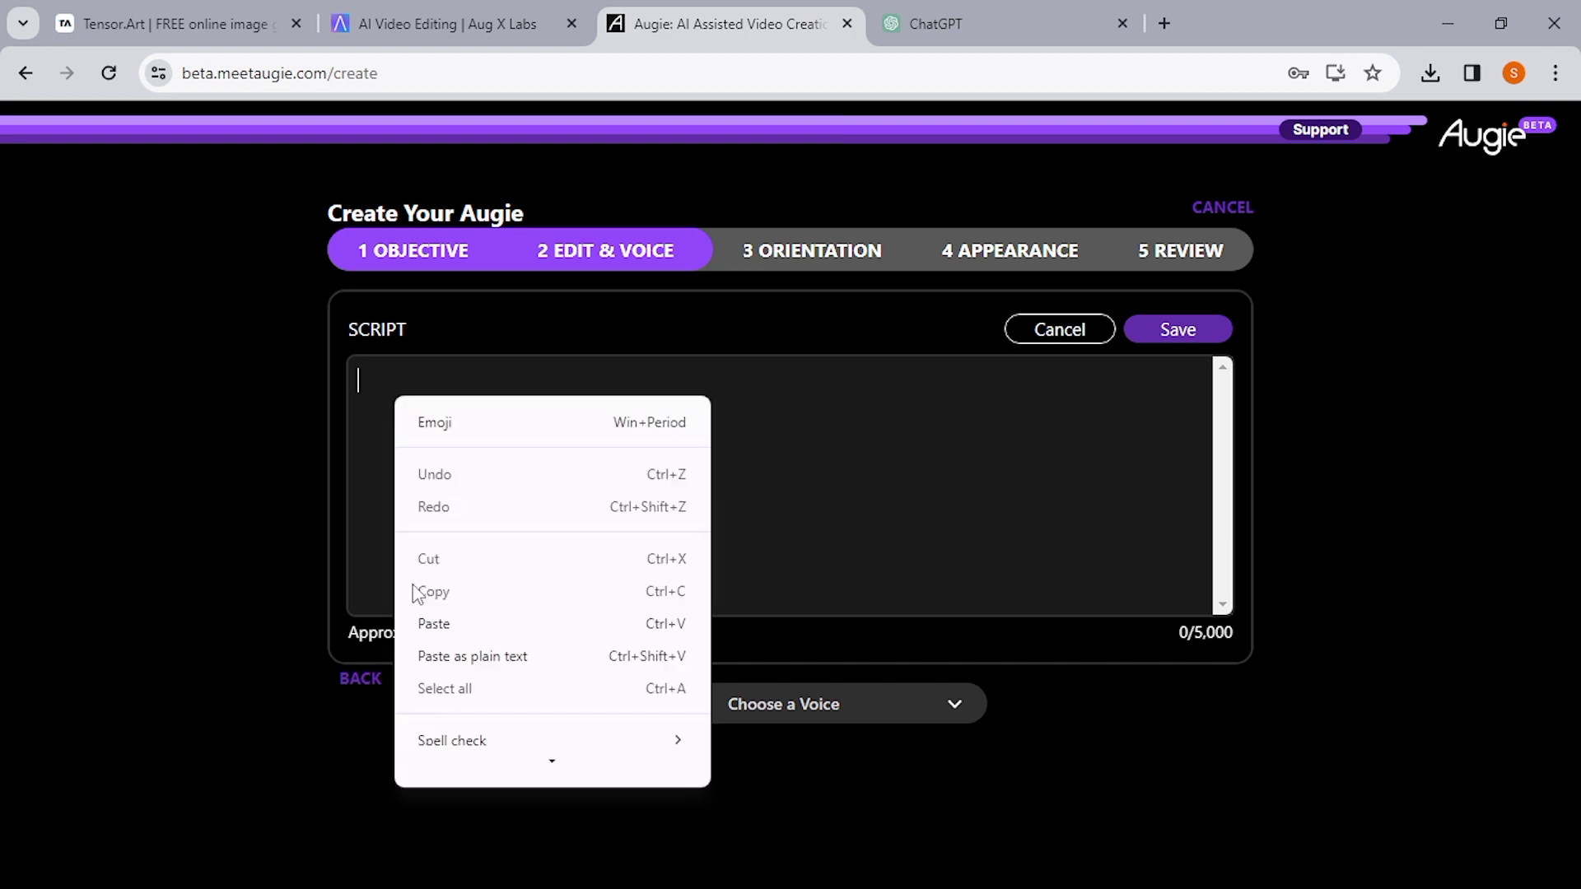
left_click(433, 624)
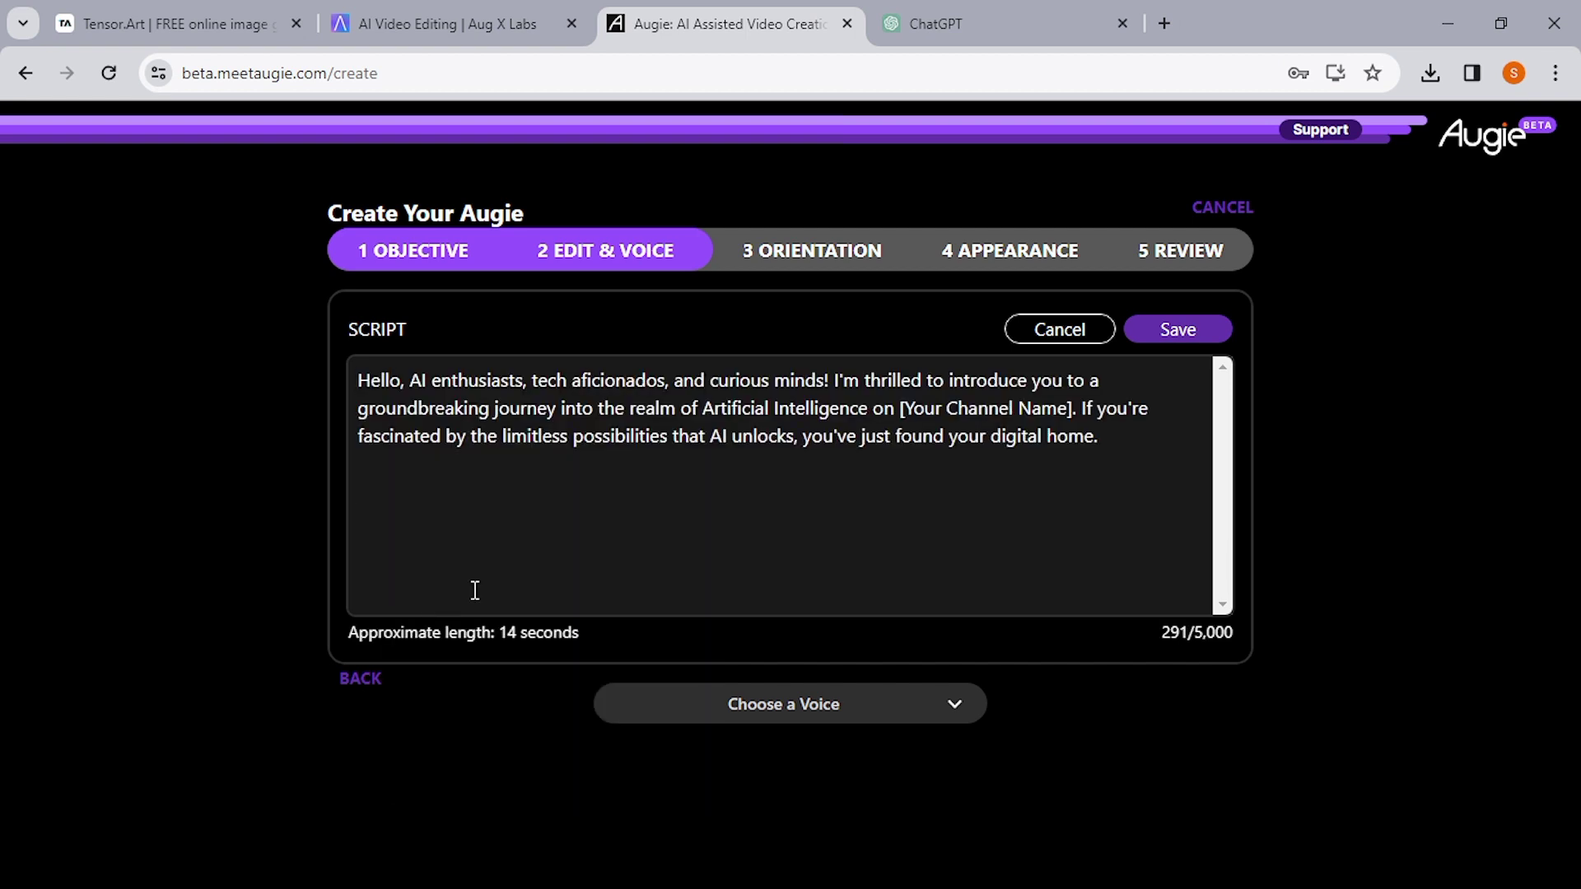
Replace the '[Your Channel Name]' placeholder with 'AI TOOLS UNLIMITED.'.
left_click(1071, 410)
key("BackSpace")
key("BackSpace")
key("BackSpace")
key("BackSpace")
key("BackSpace")
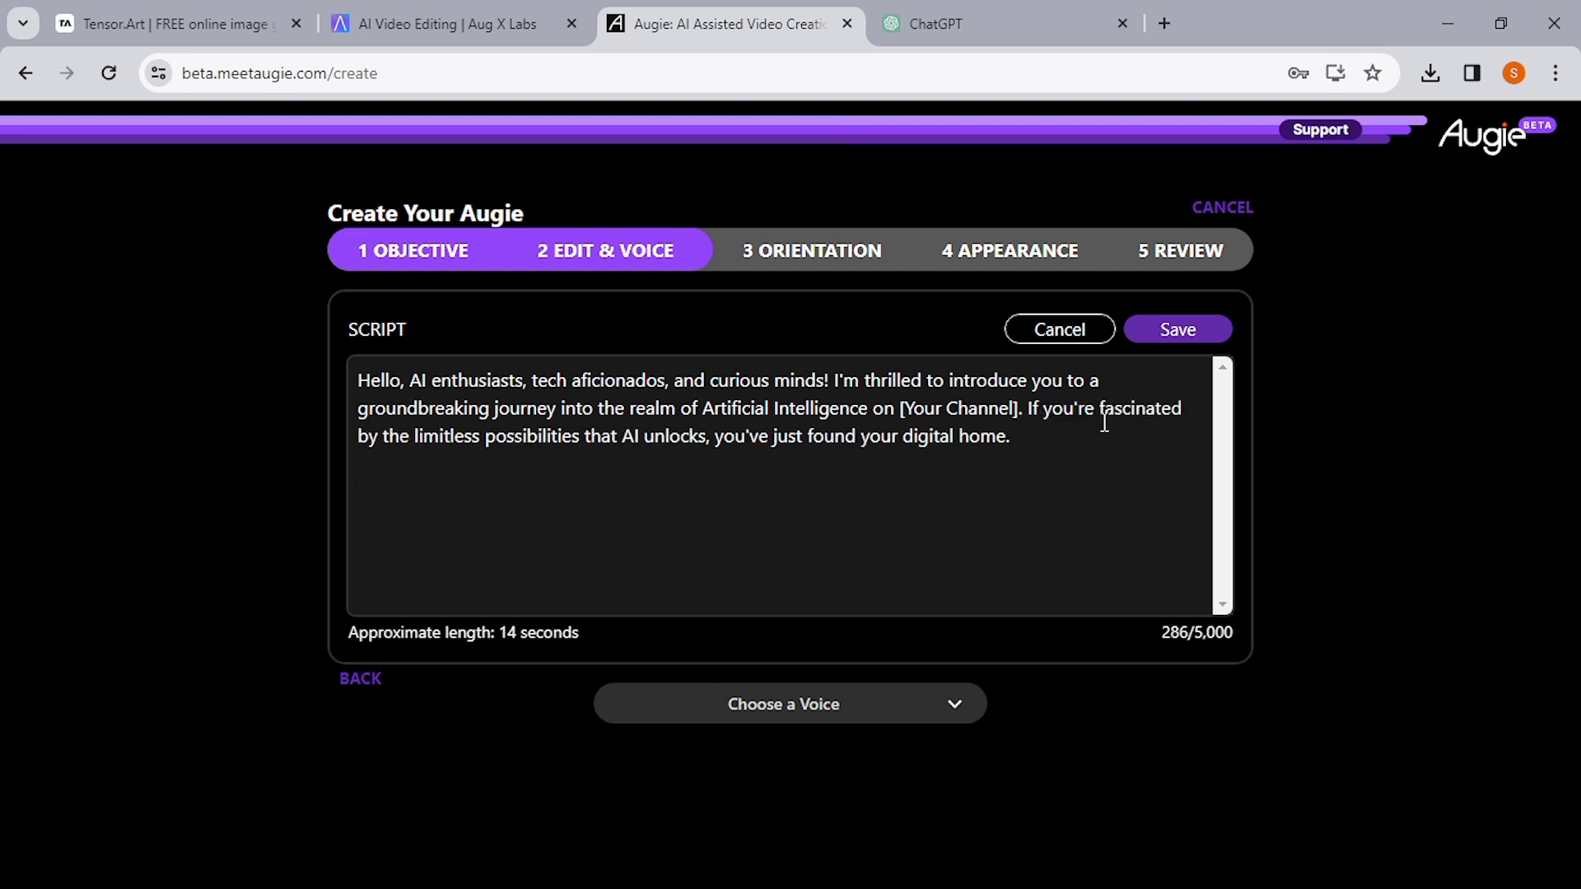
key("BackSpace")
key("BackSpace")
key("BackSpace")
key("BackSpace")
key("BackSpace")
key("BackSpace")
key("BackSpace")
key("BackSpace")
key("BackSpace")
key("BackSpace")
key("BackSpace")
key("BackSpace")
key("BackSpace")
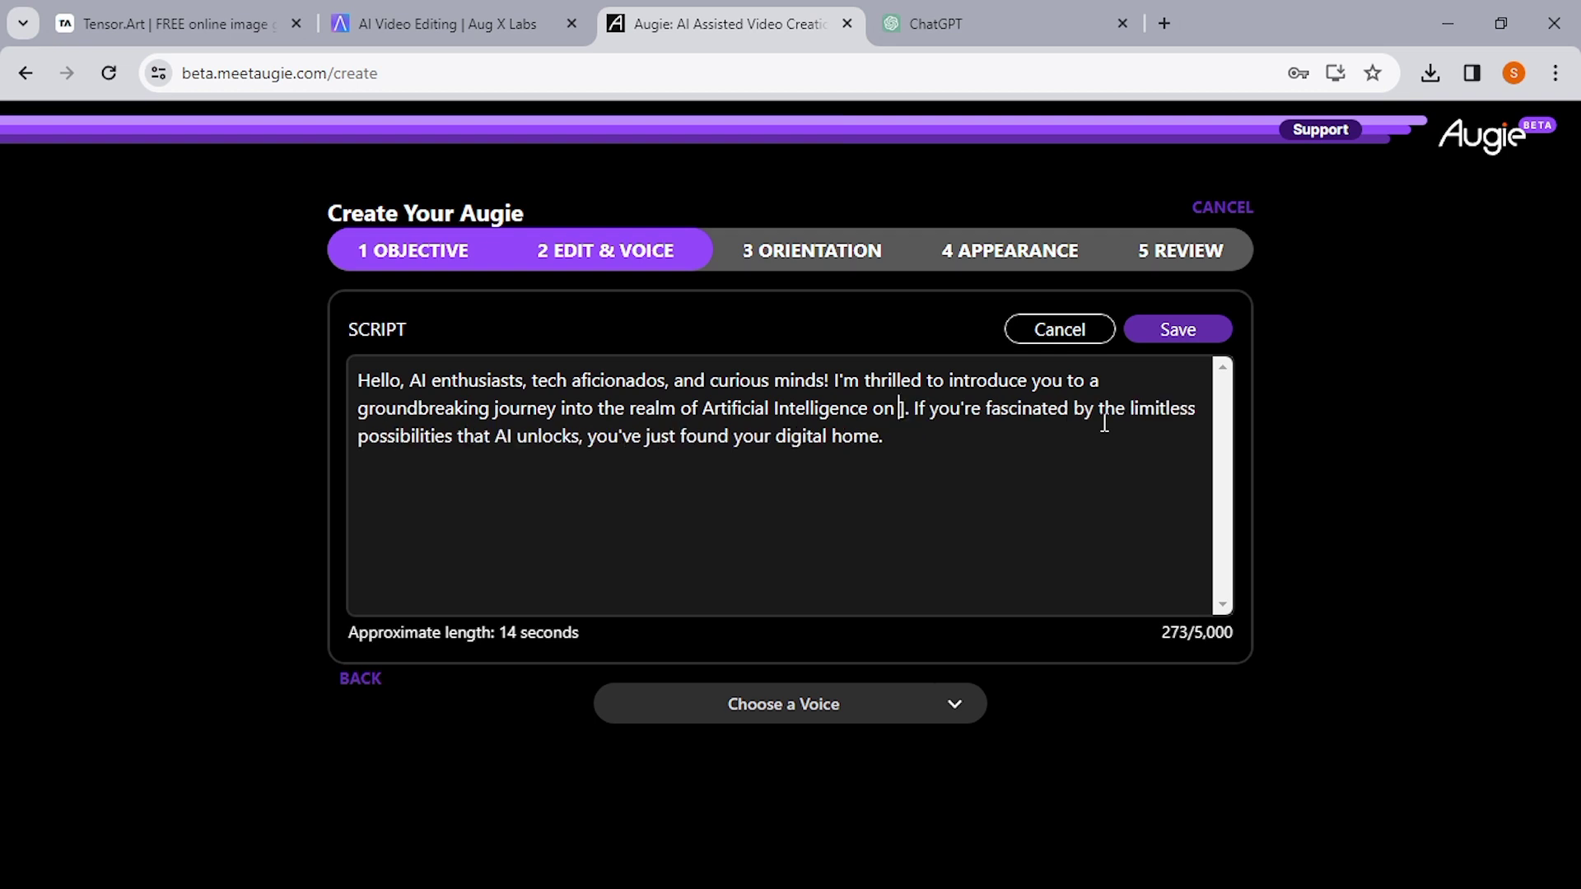
key("Delete")
type("AI")
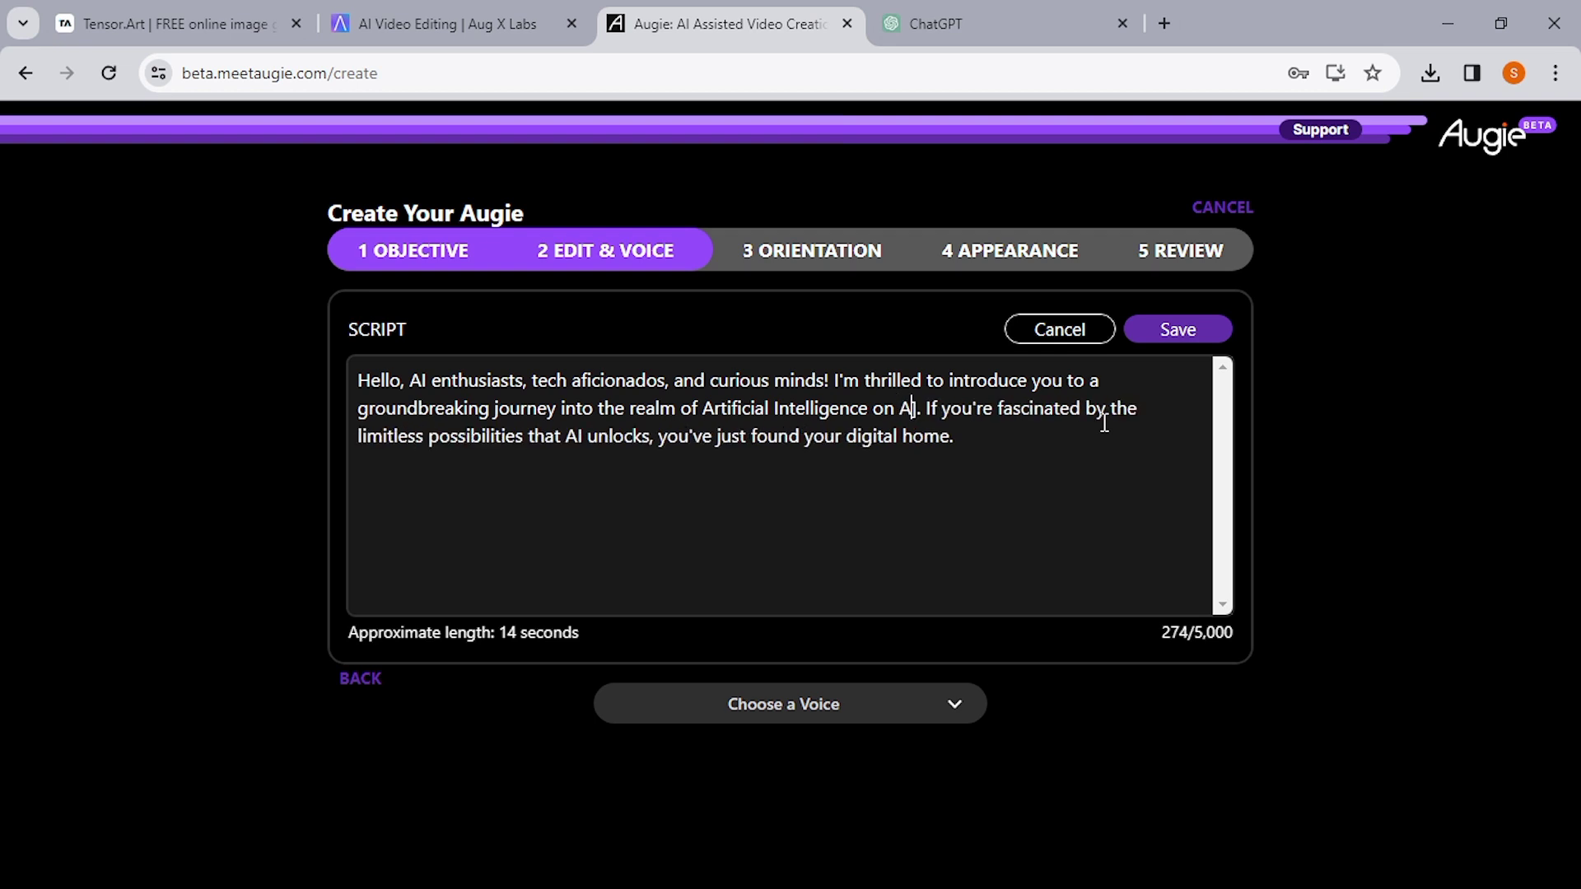
type(" T")
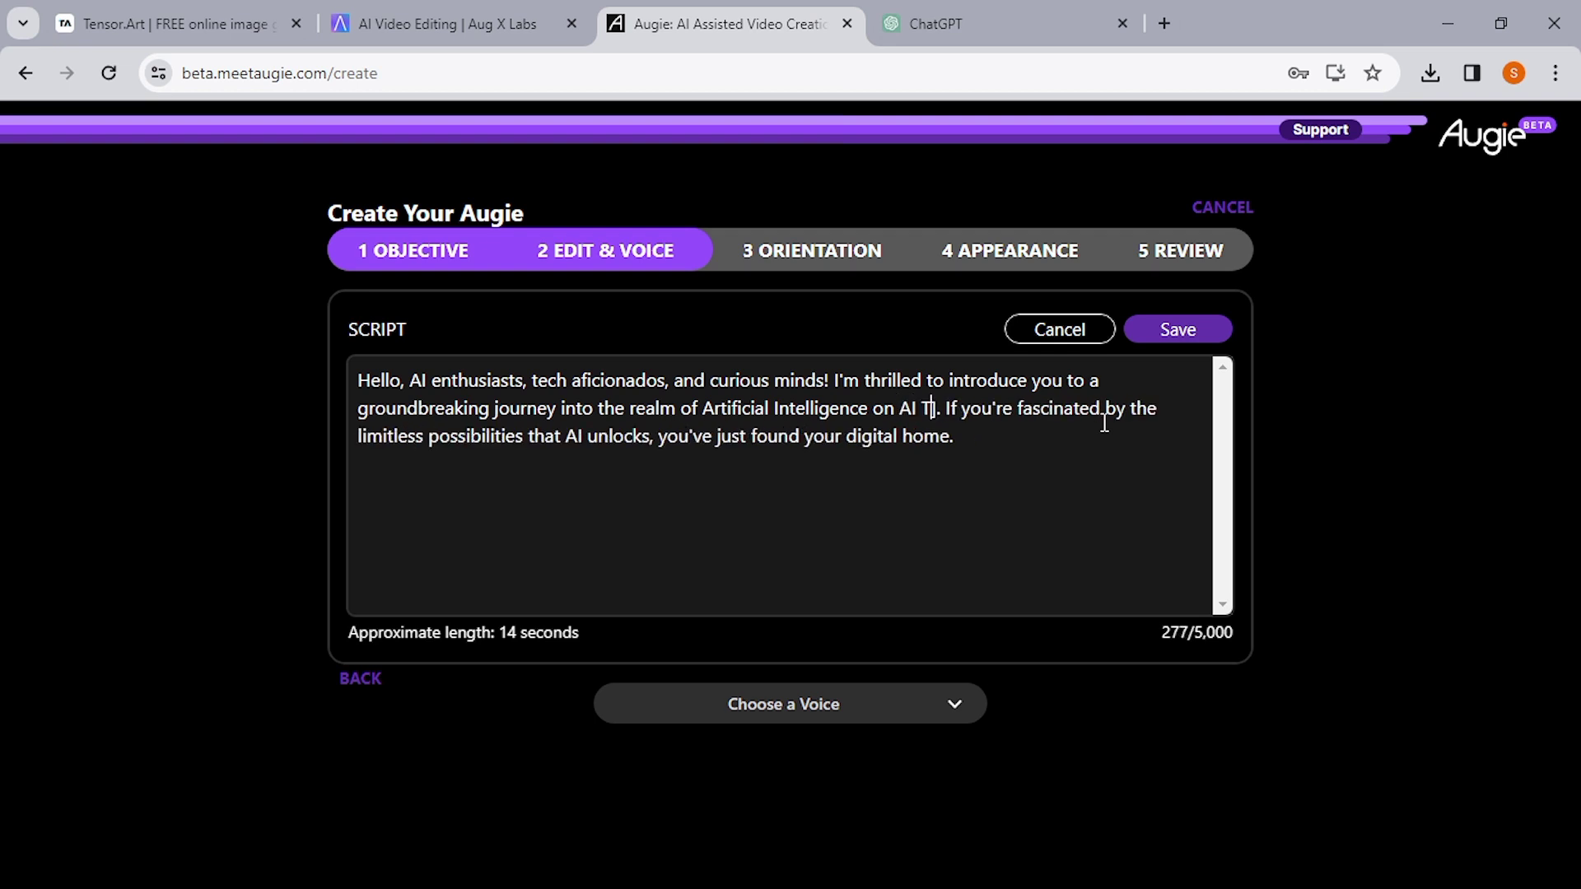
type("OOLS UN")
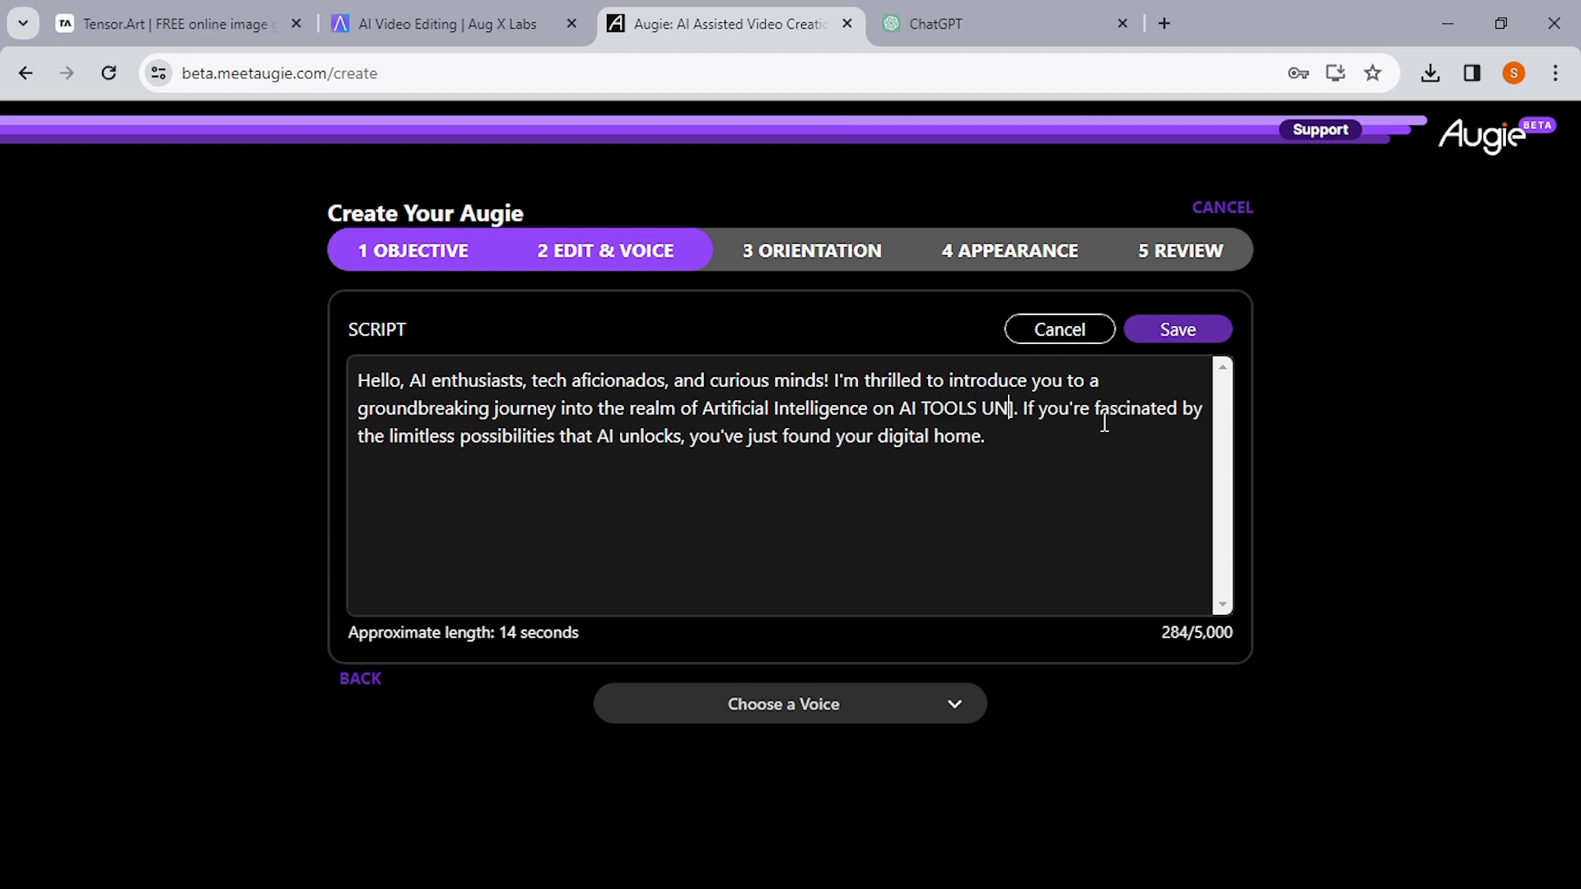
type("LIMITED")
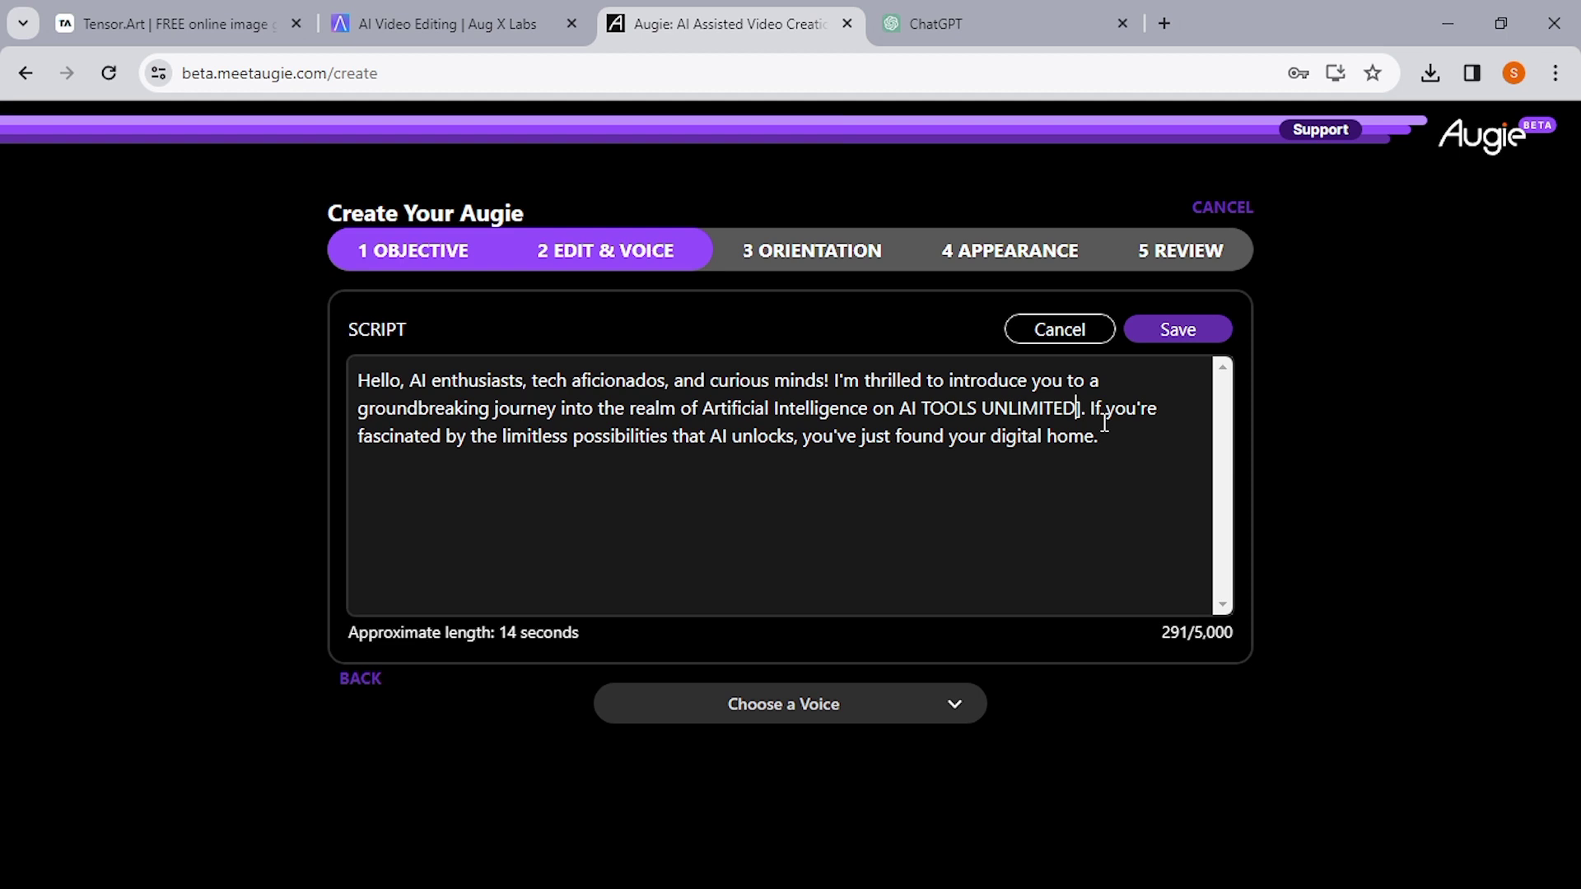
key("Delete")
type(".")
Pick Caroline from the Choose a Voice list as the script's narration voice.
left_click(832, 715)
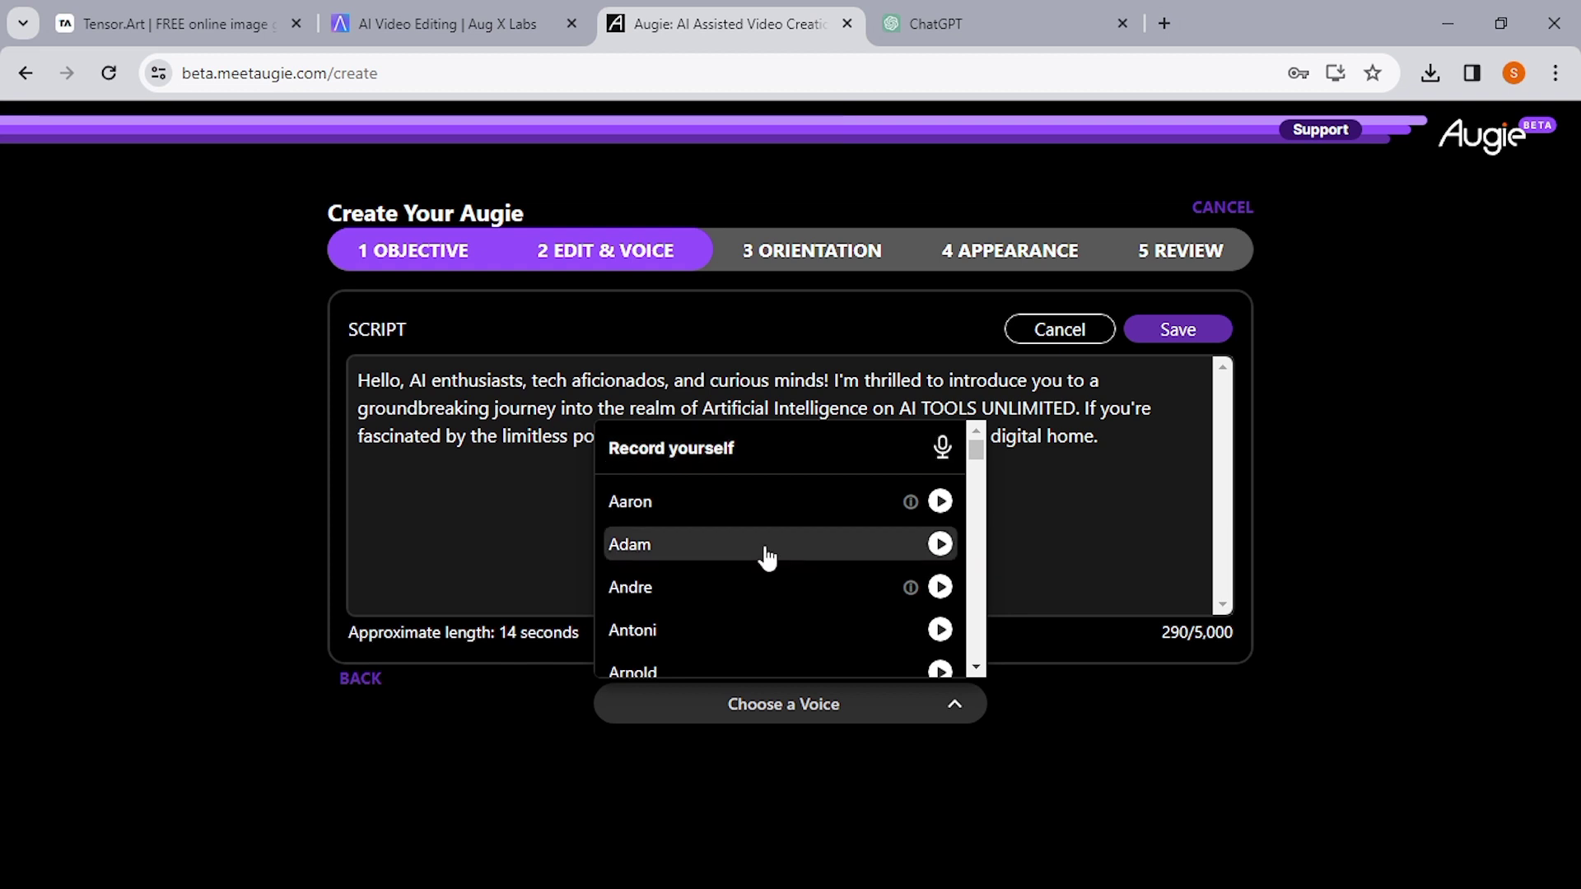
scroll(766, 558, "down", 3)
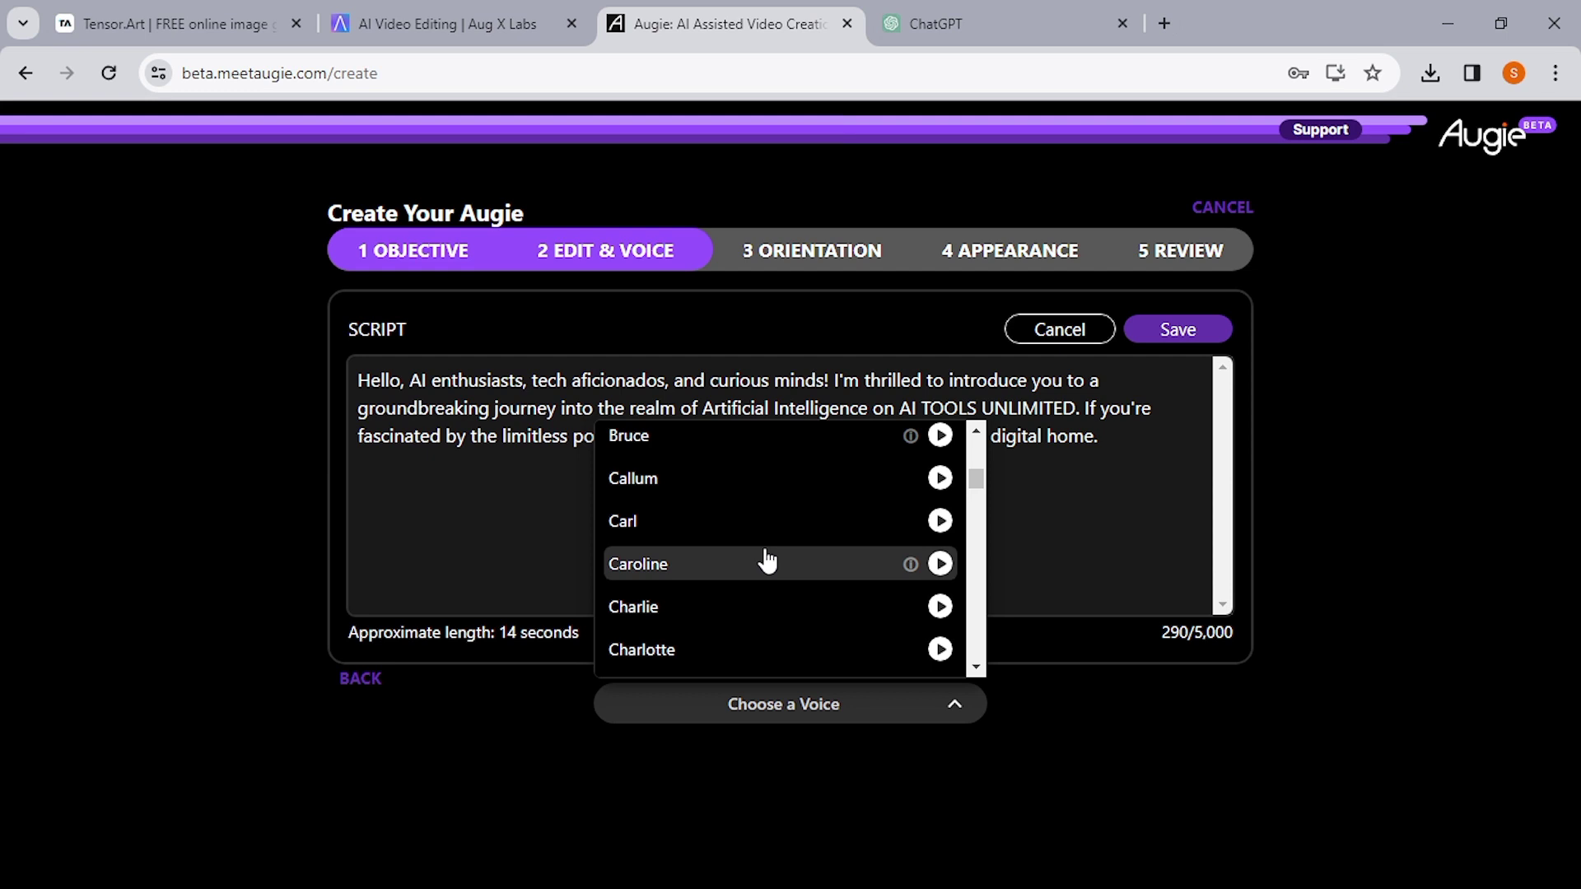
scroll(766, 560, "up", 1)
scroll(767, 562, "up", 3)
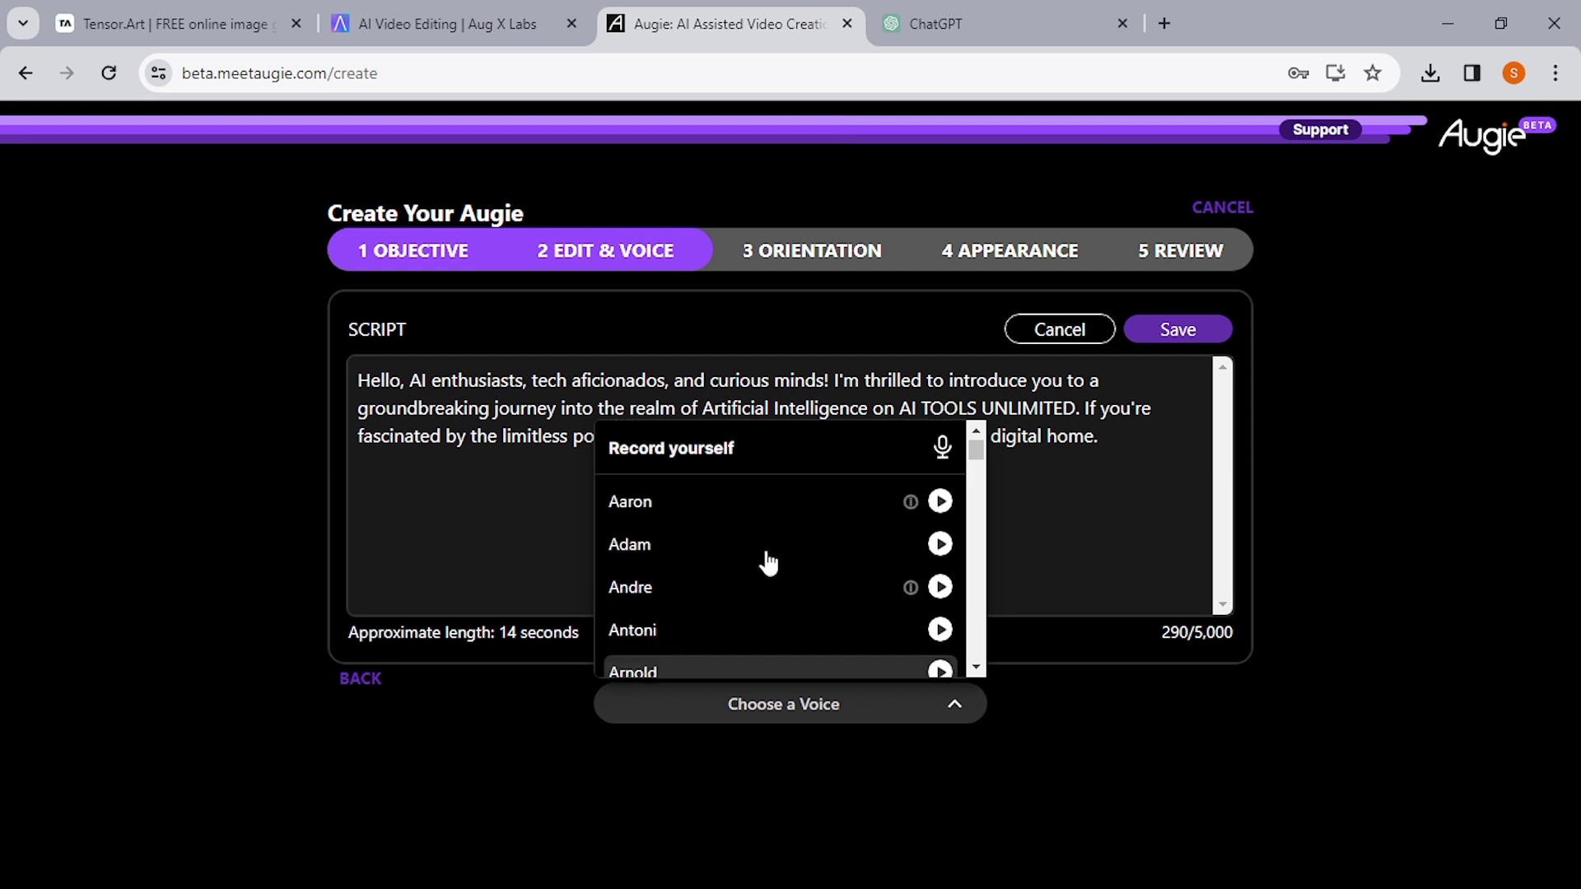
scroll(768, 563, "down", 2)
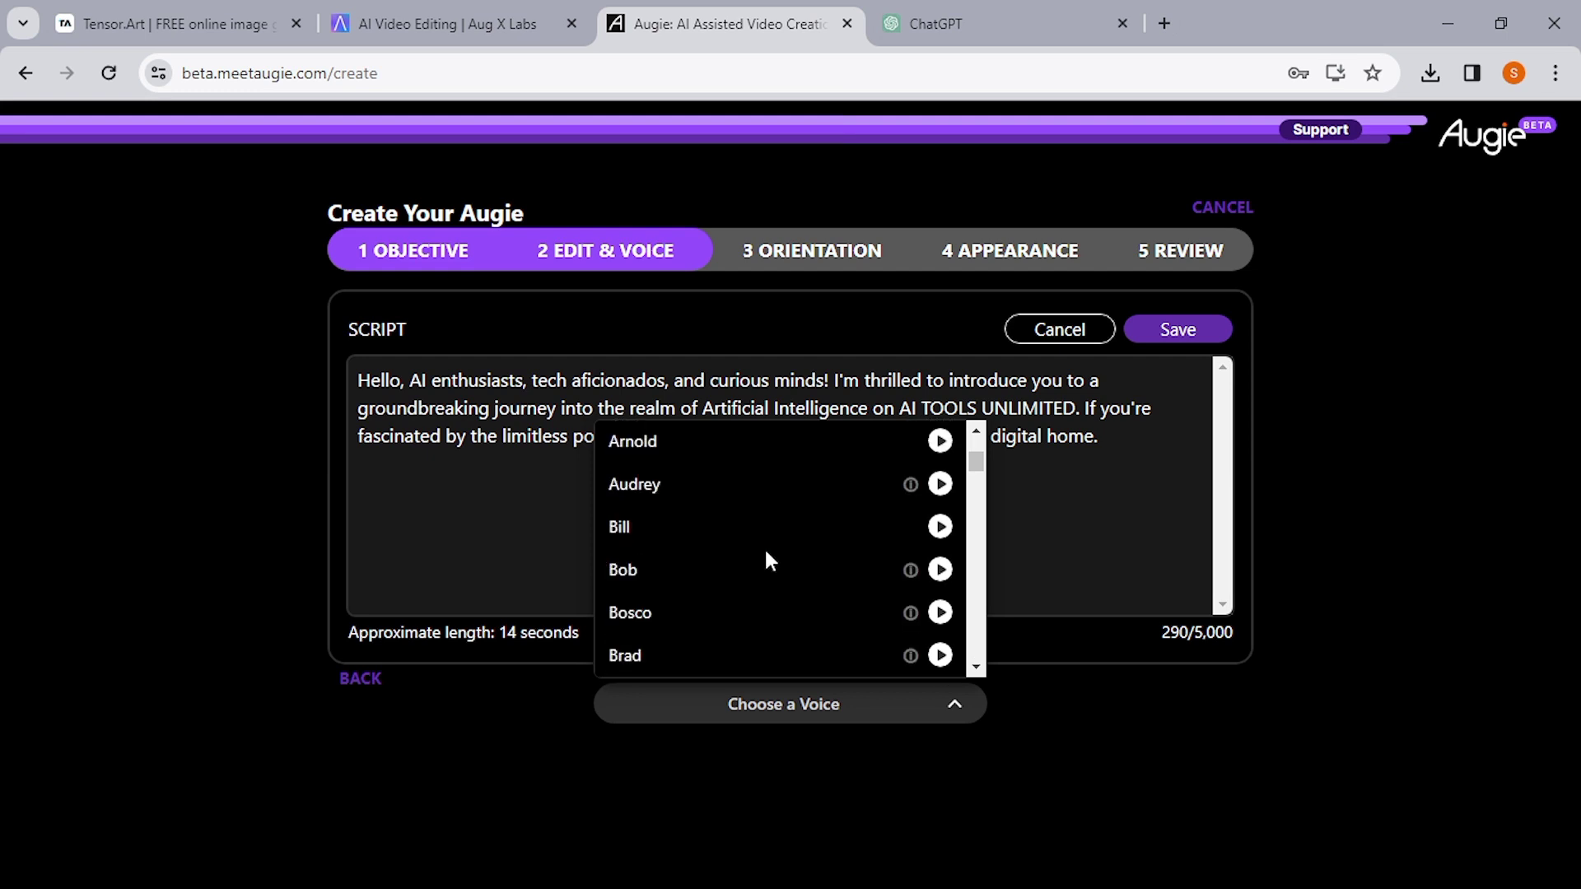
scroll(766, 559, "down", 2)
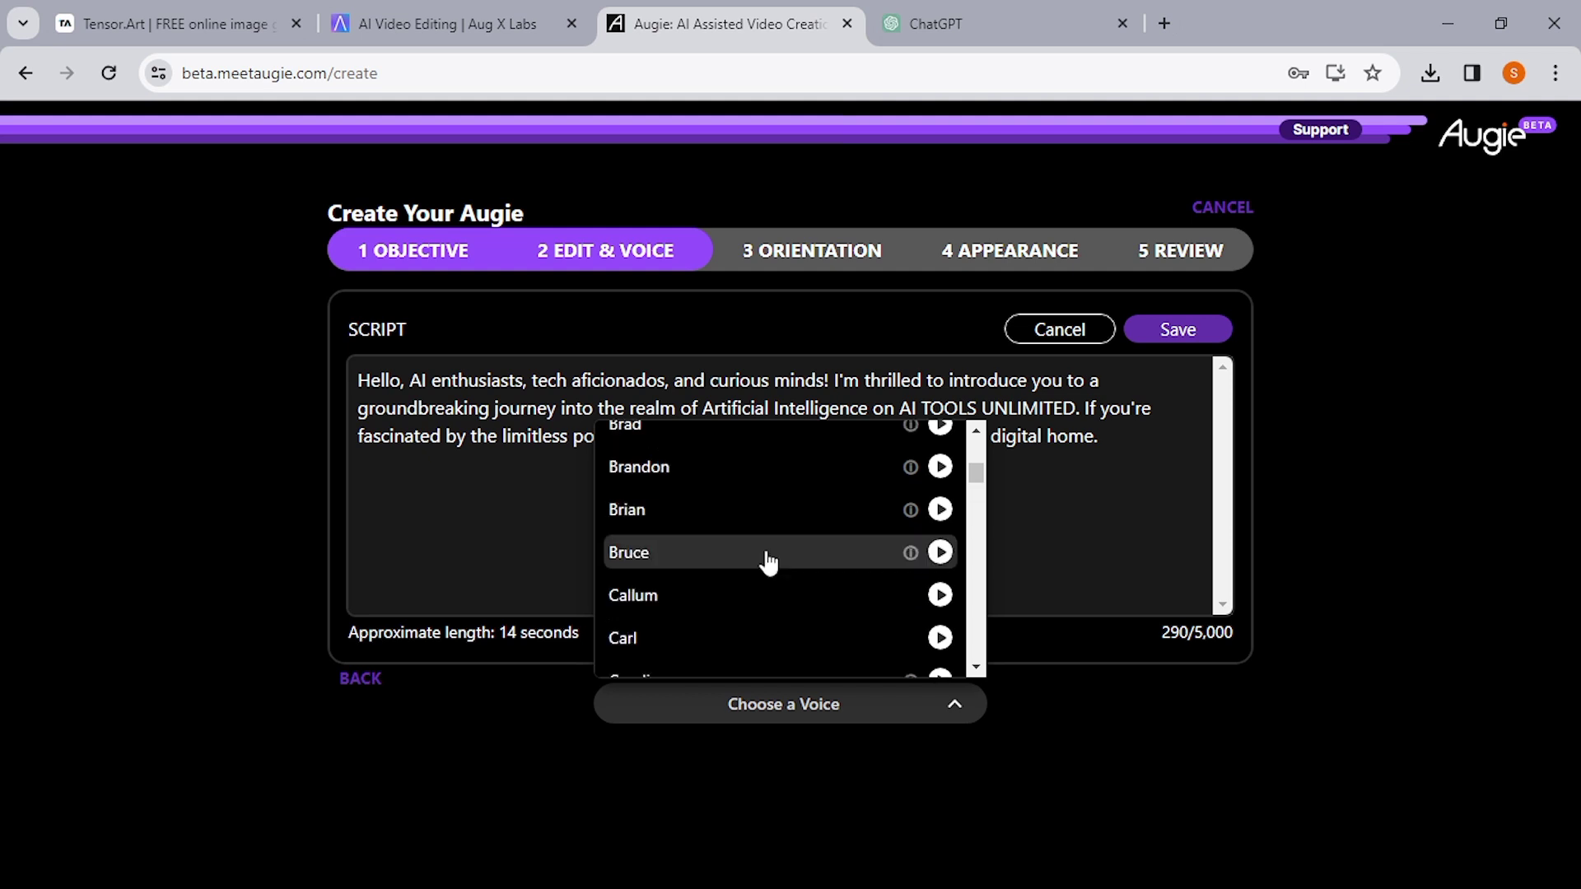
scroll(768, 563, "down", 1)
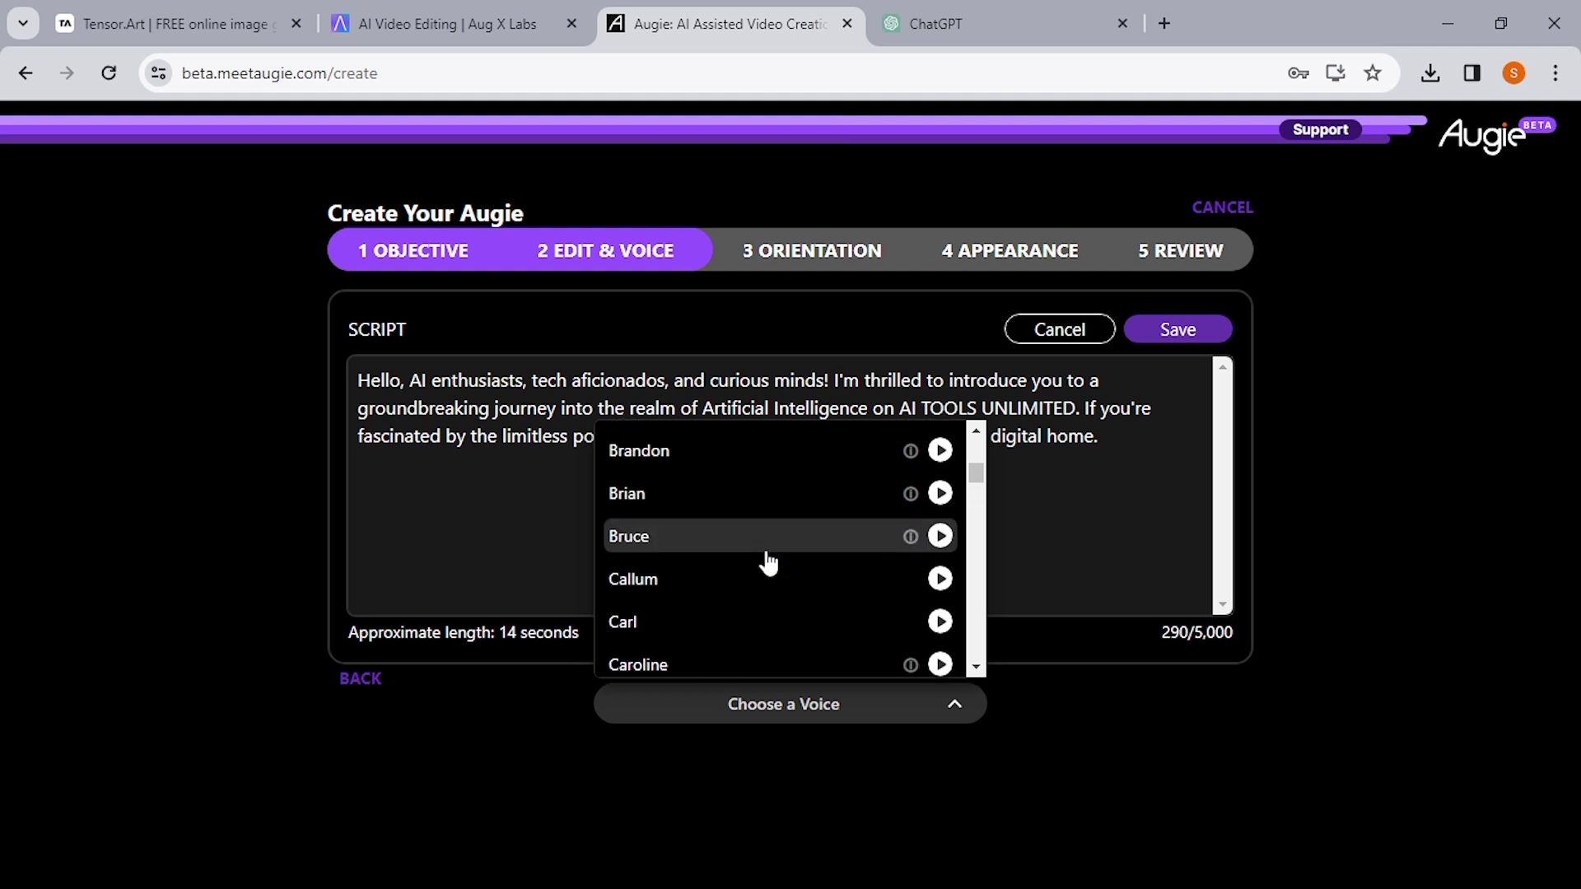
scroll(768, 563, "down", 1)
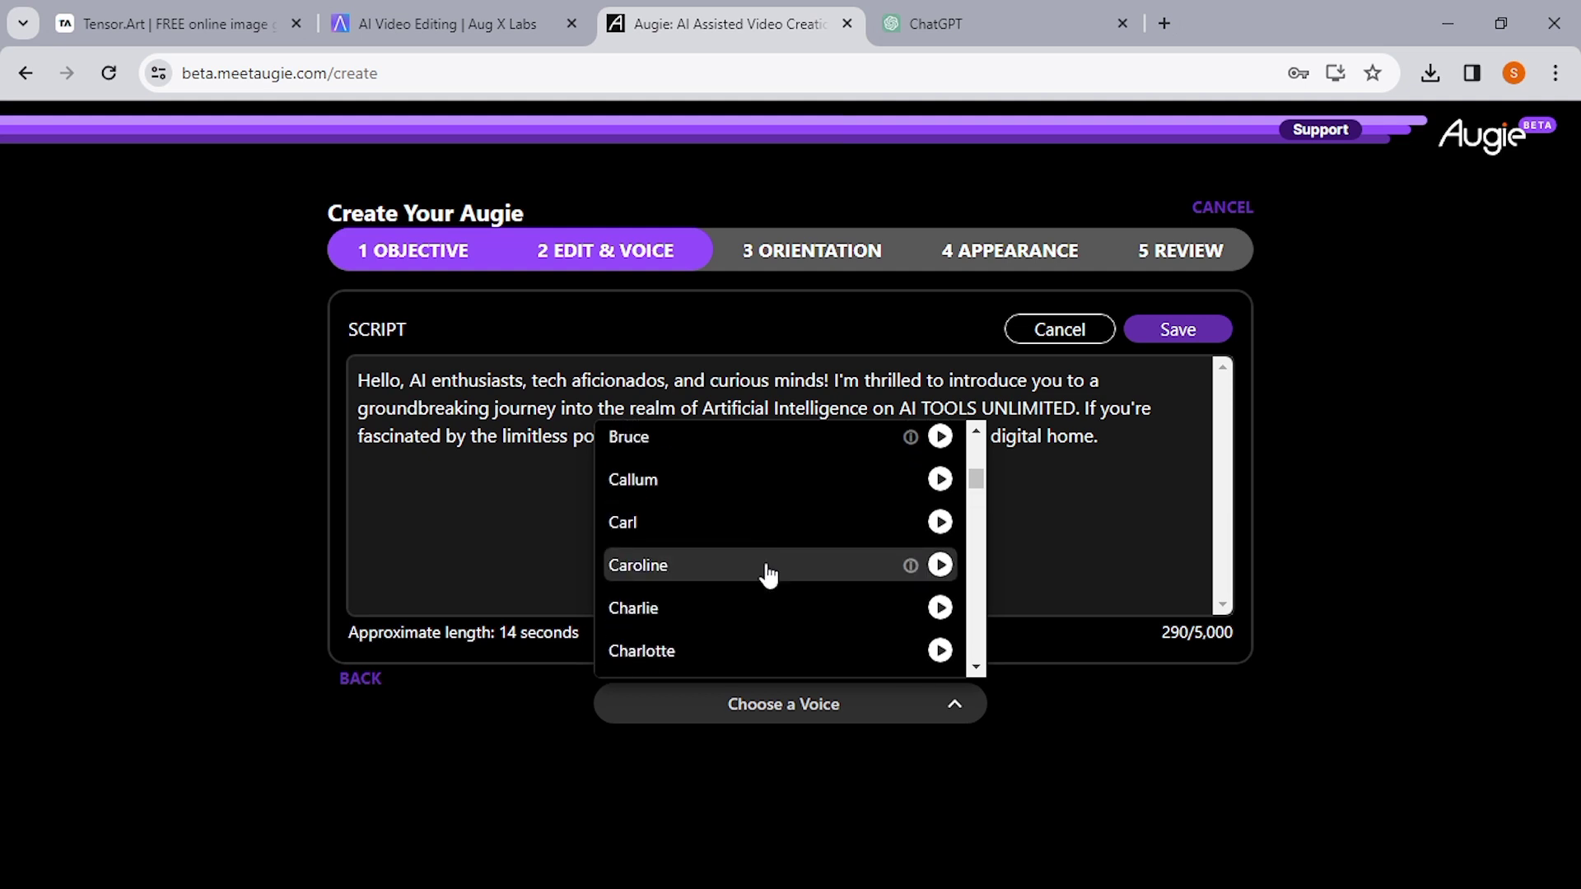
left_click(768, 568)
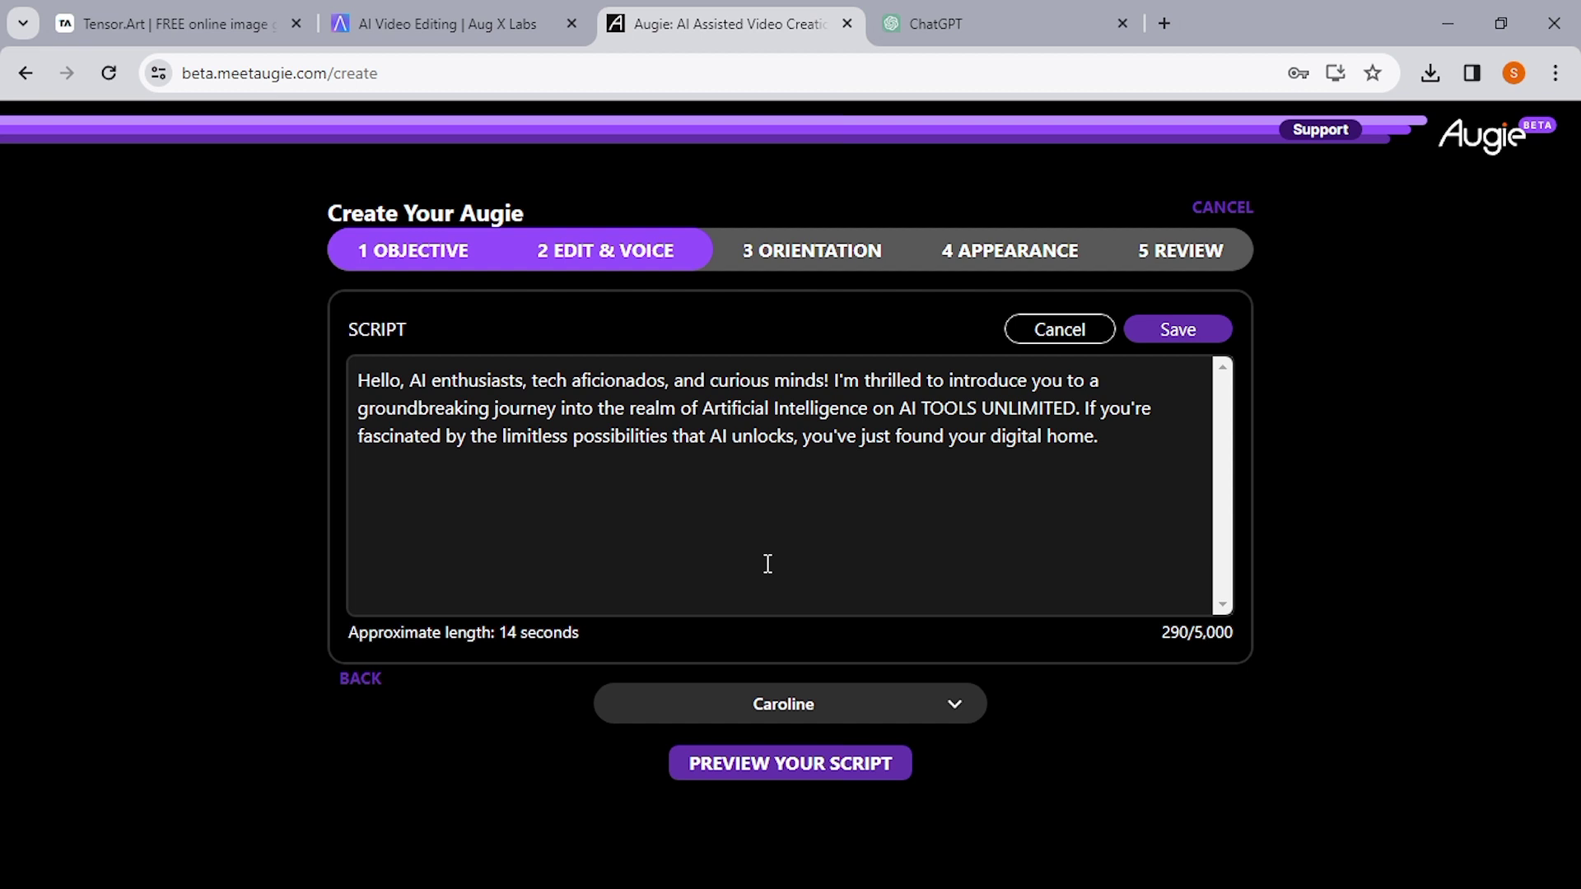
Generate the 17-second Caroline voiceover preview and play it back.
left_click(816, 763)
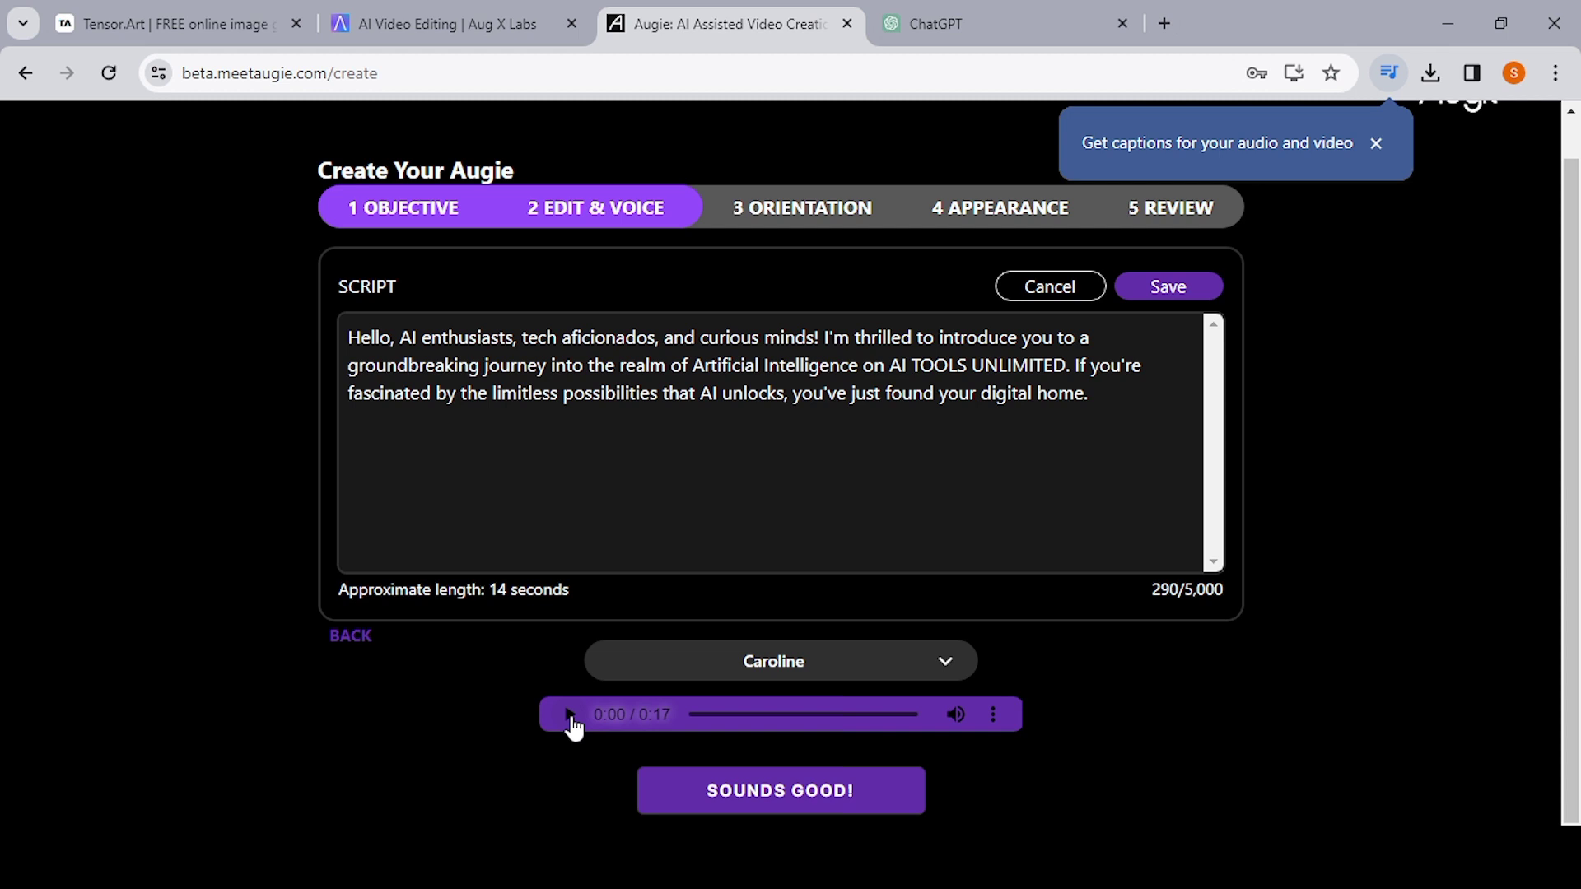
left_click(572, 716)
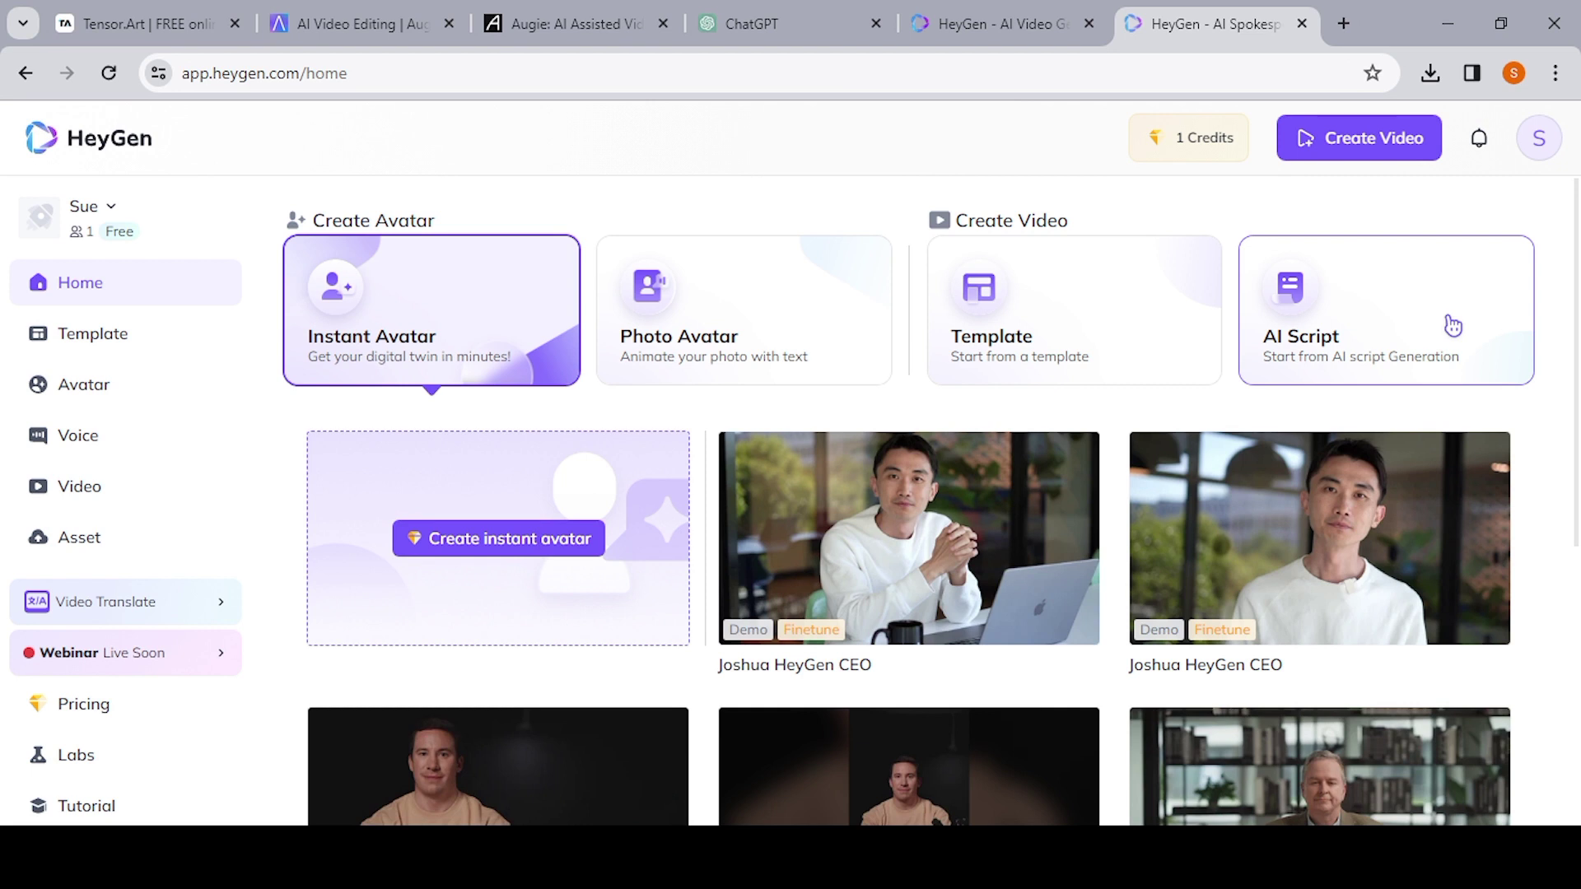
Upload the curly-haired cartoon woman image as a TalkingPhoto and open its Edit Avatar page.
double_click(741, 319)
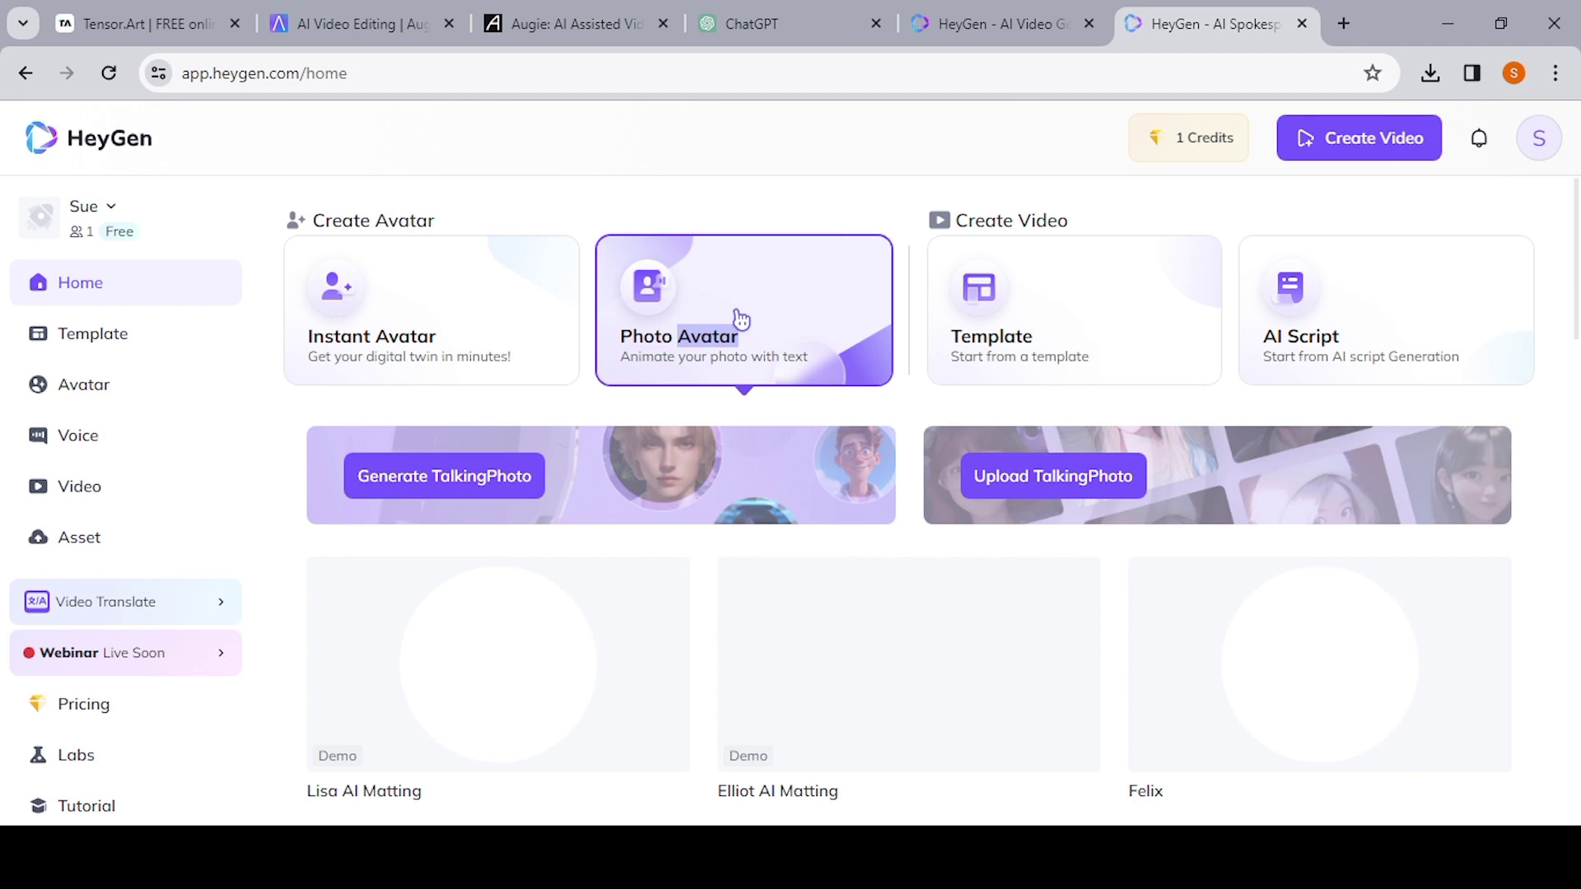
scroll(741, 319, "down", 1)
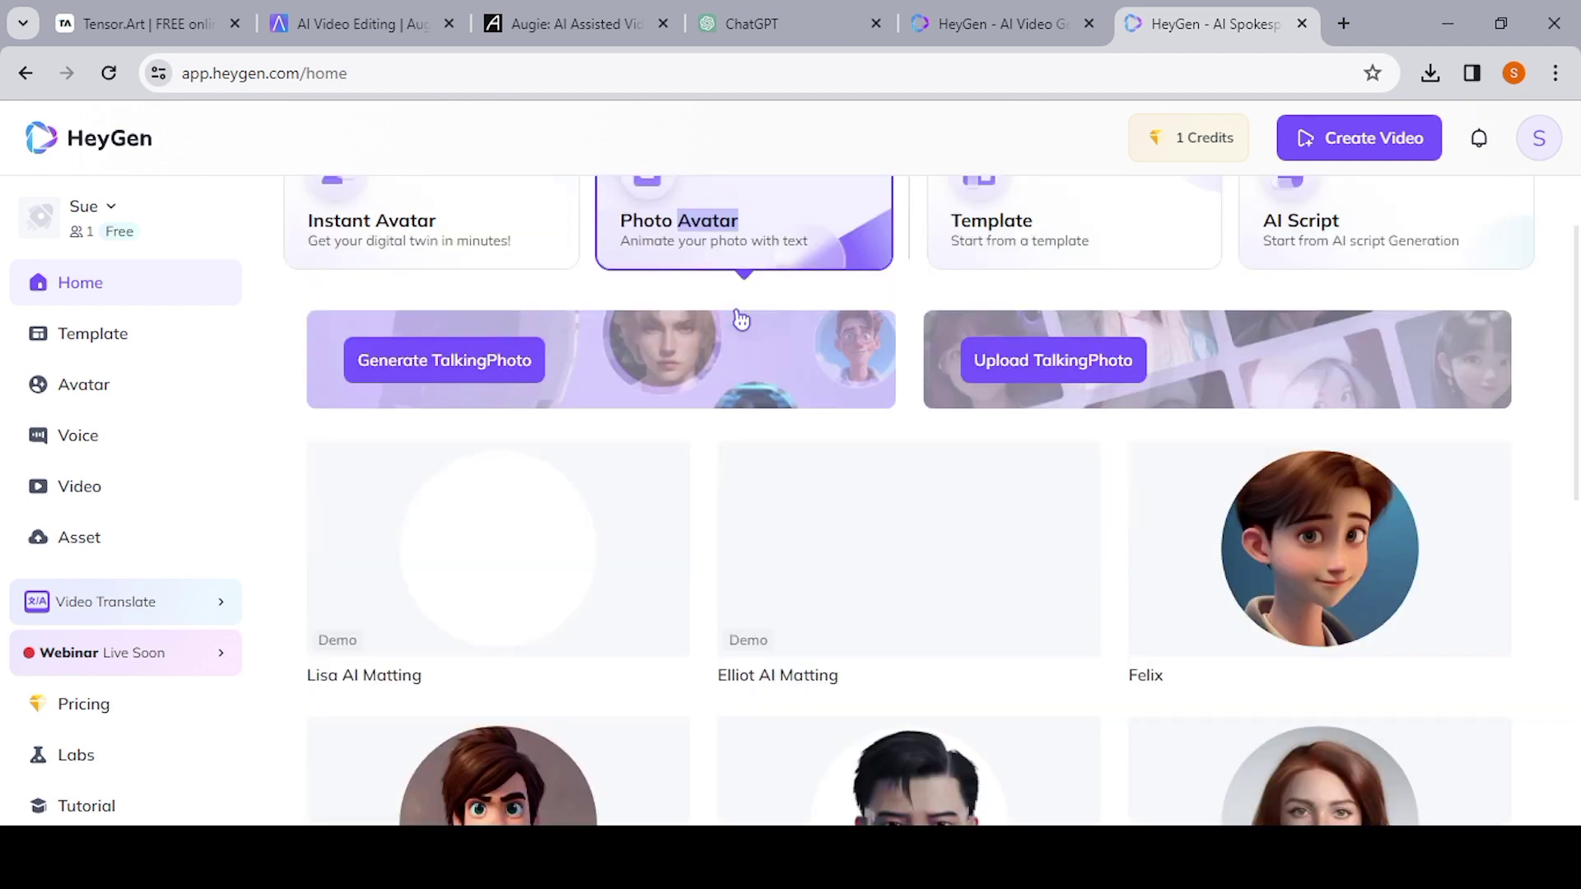
left_click(492, 378)
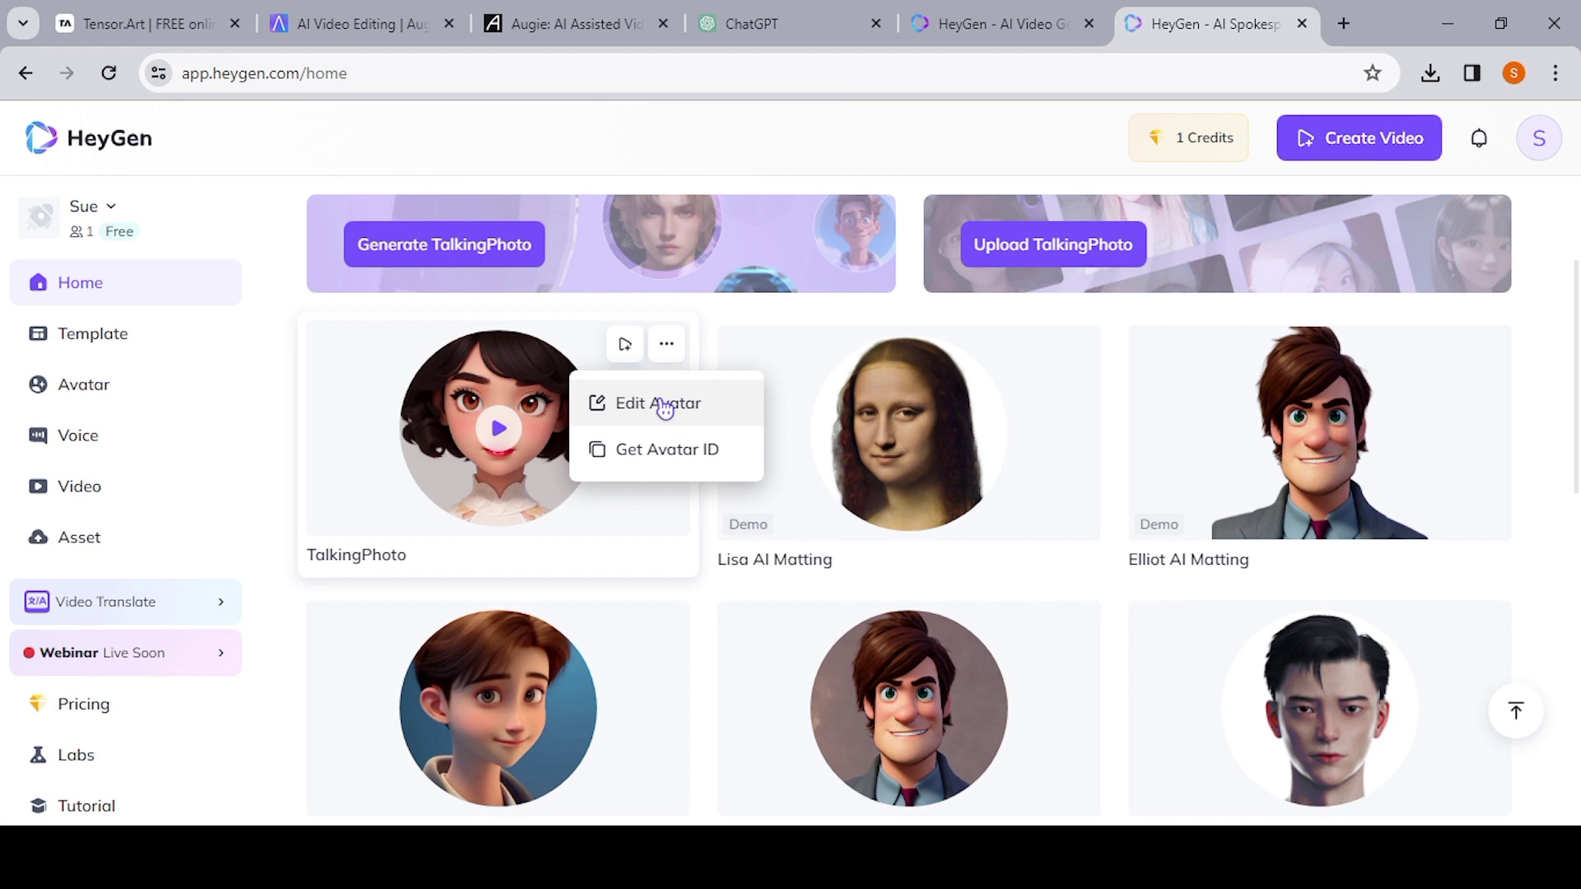
left_click(663, 405)
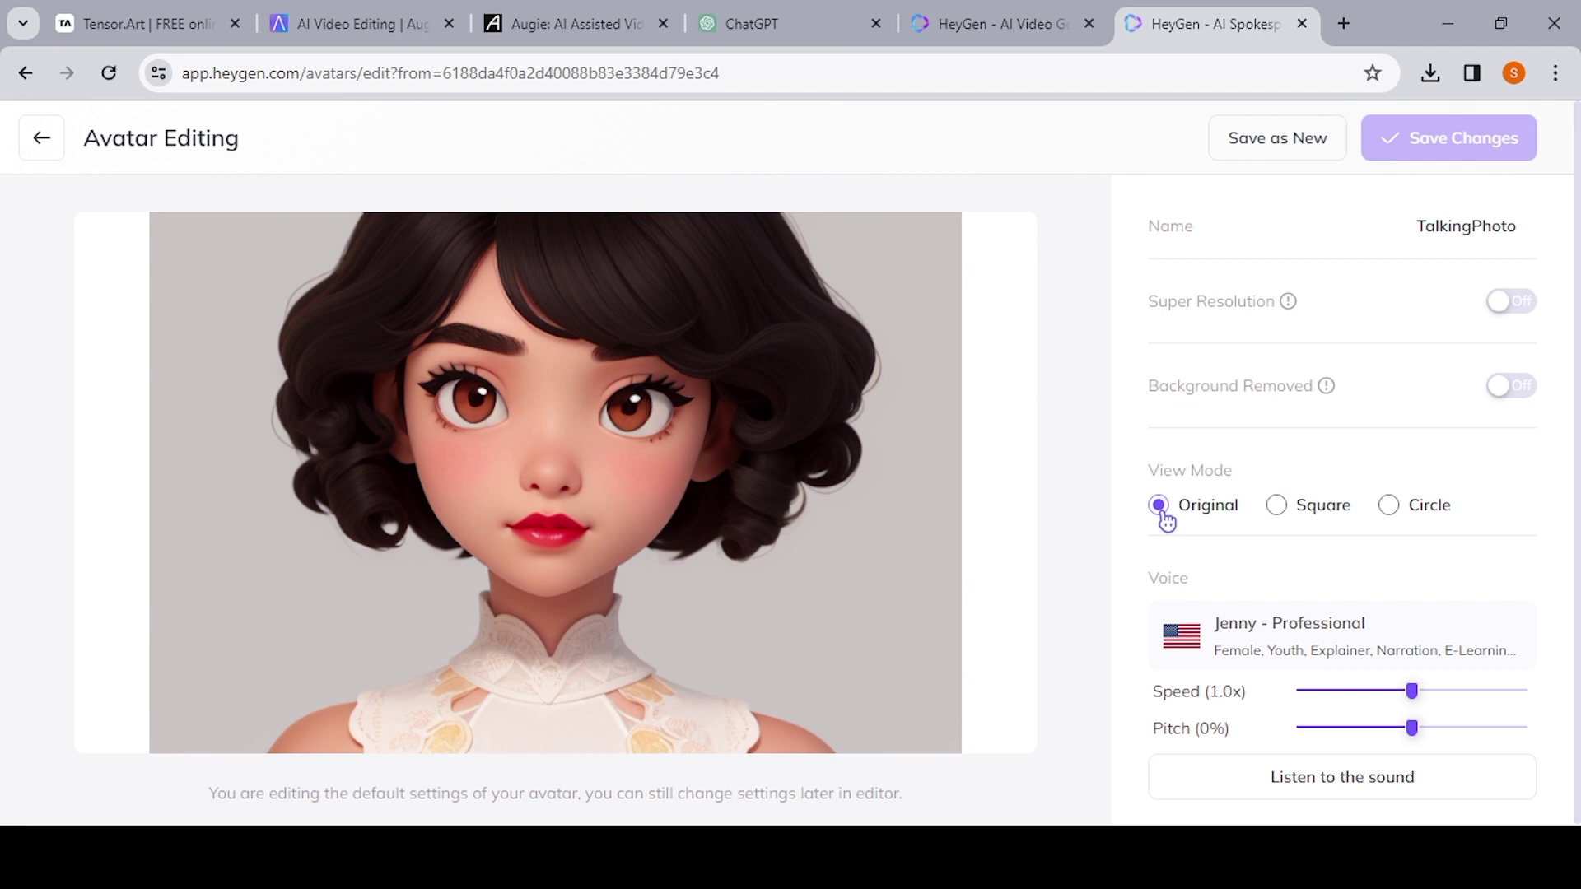
Switch Super Resolution on for the cartoon TalkingPhoto avatar.
left_click(1515, 302)
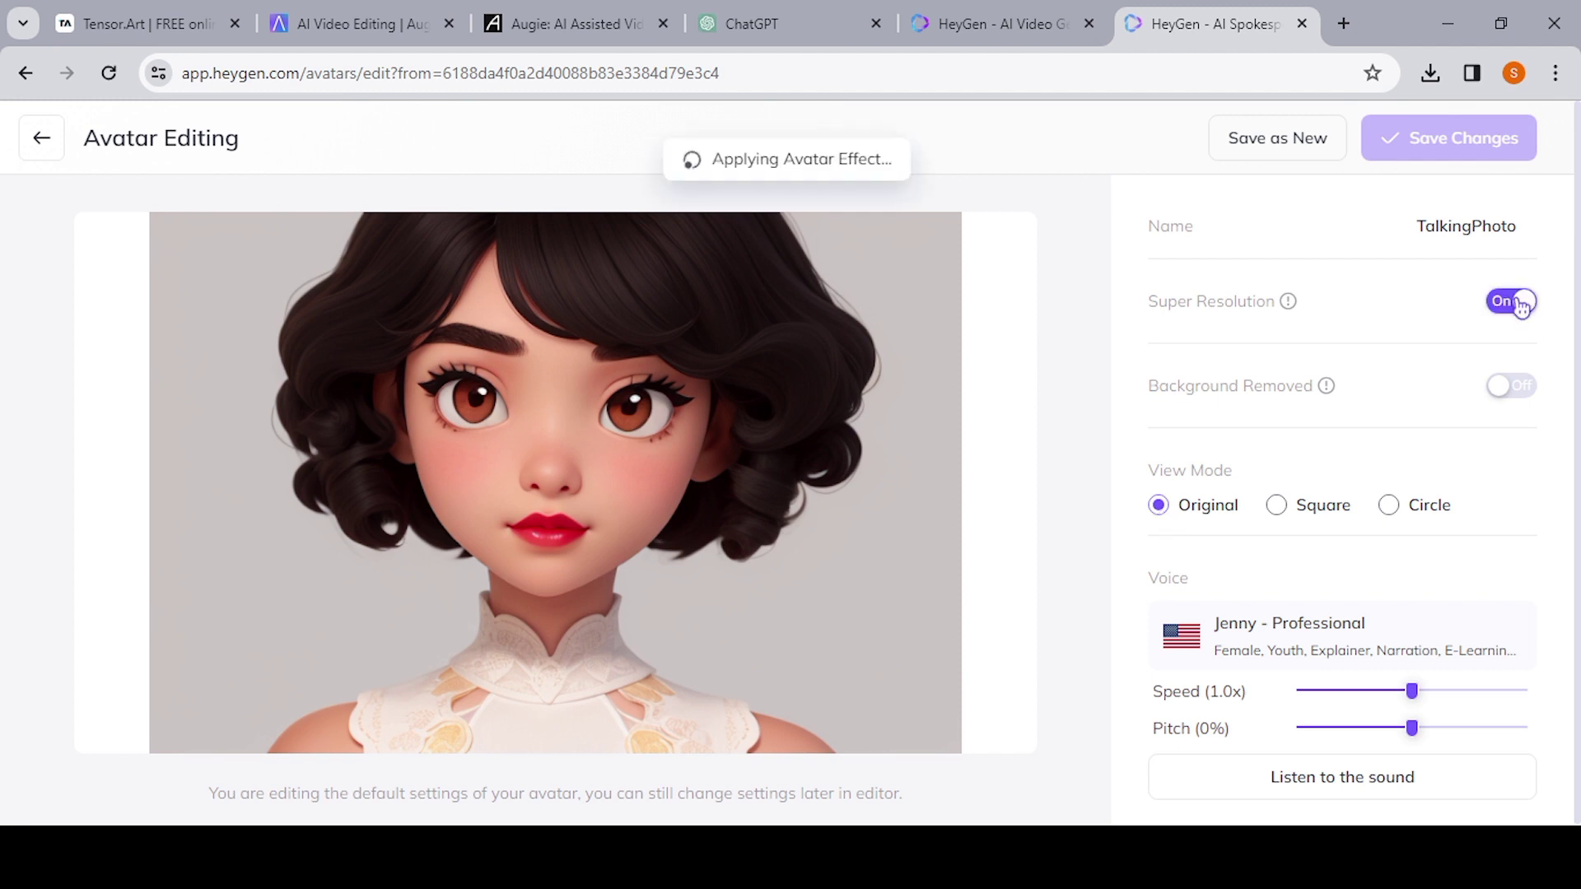